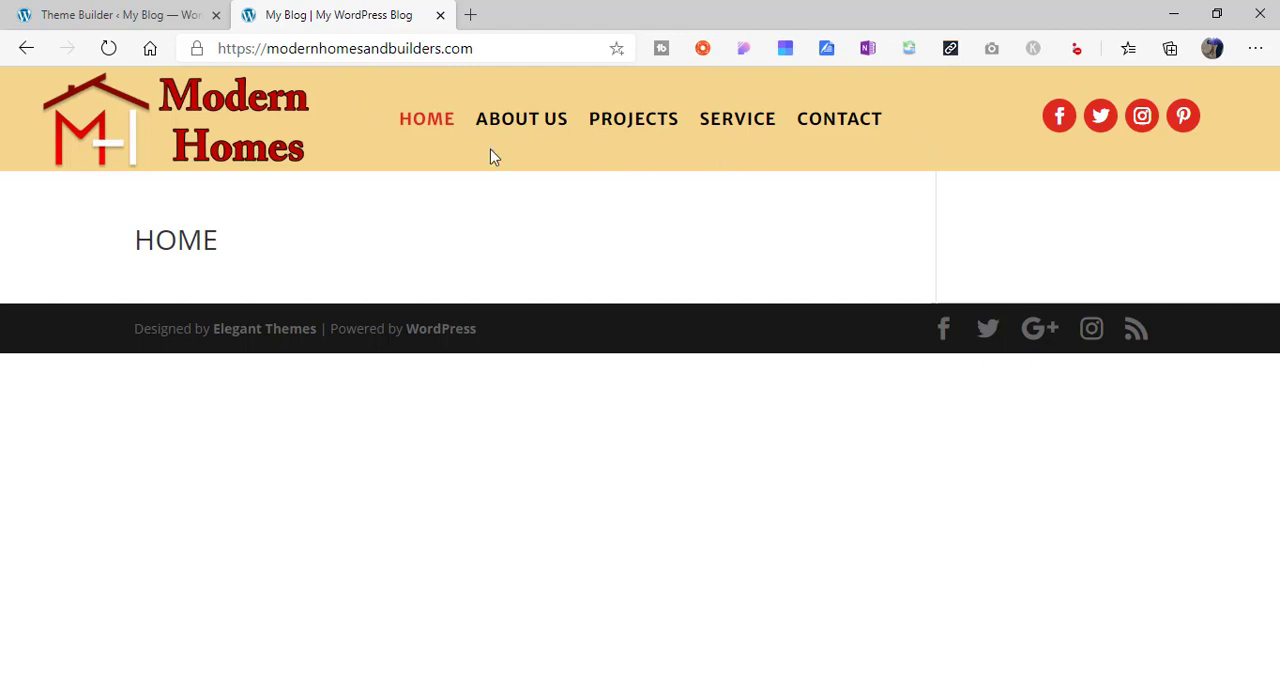
# - Review the WordPress site's existing pages, compare them with the finished site's navigation, and look at the new-page form
pyautogui.click(172, 20)
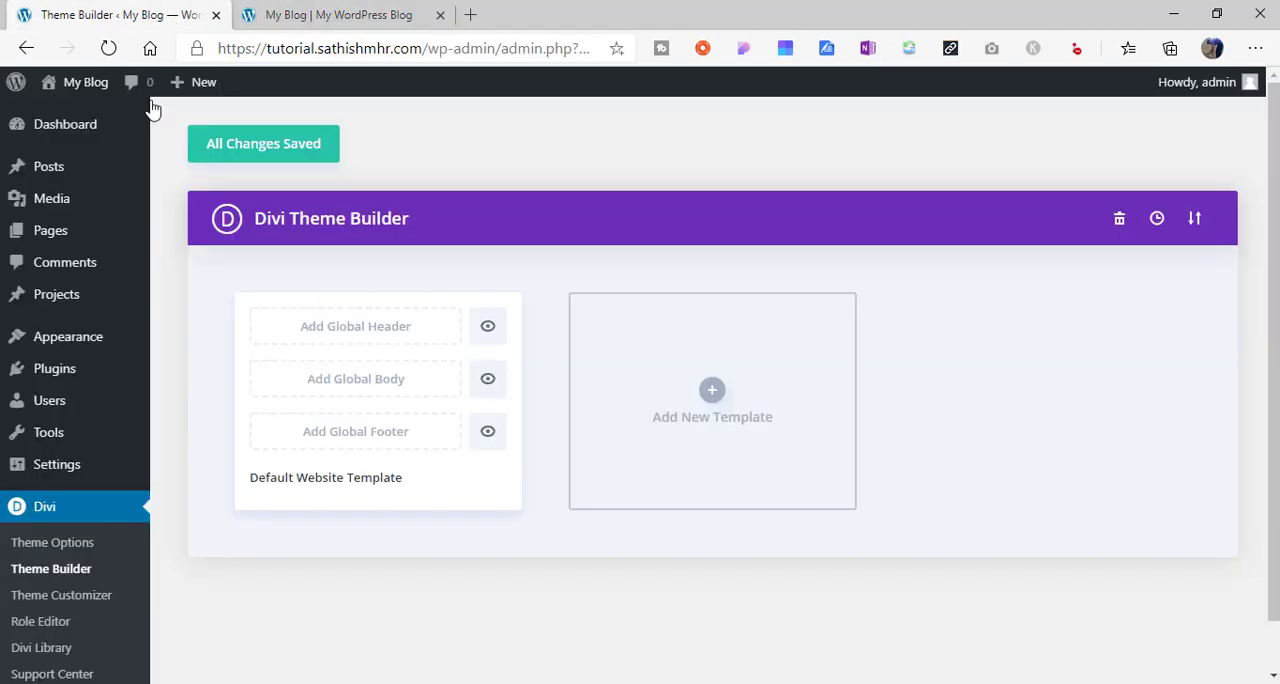
pyautogui.moveTo(78, 234)
pyautogui.click(187, 237)
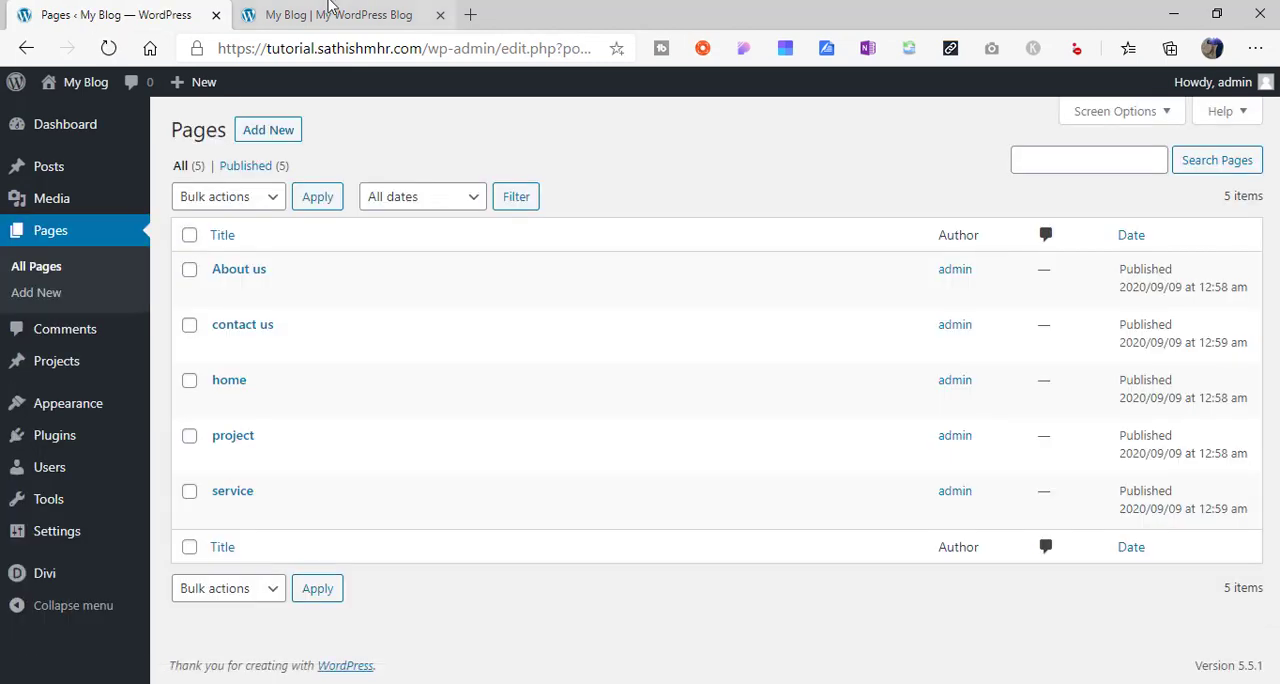
pyautogui.click(329, 14)
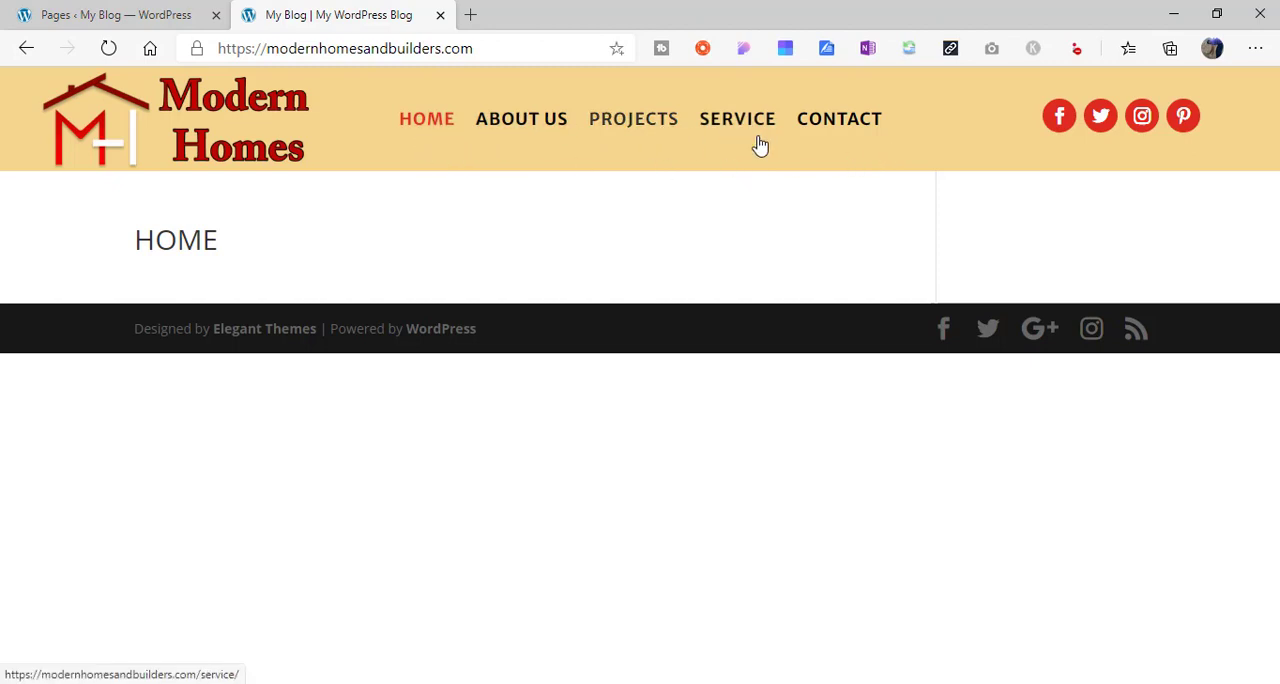
pyautogui.click(145, 12)
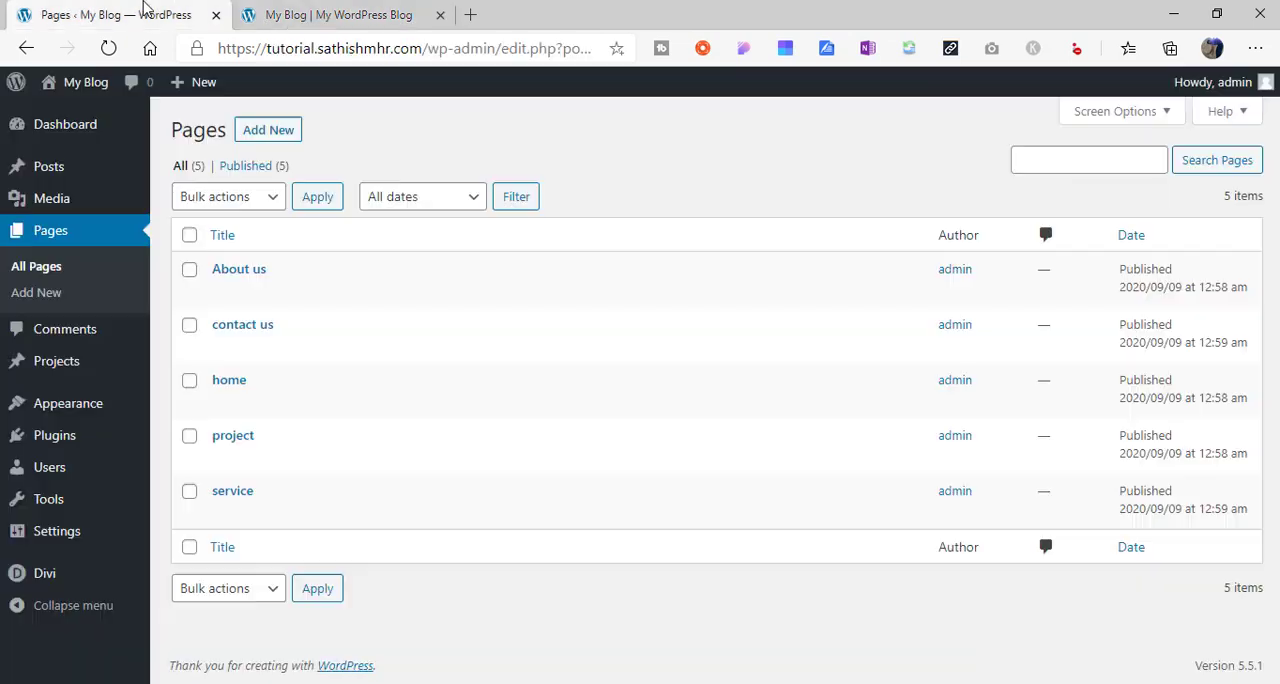
pyautogui.click(272, 136)
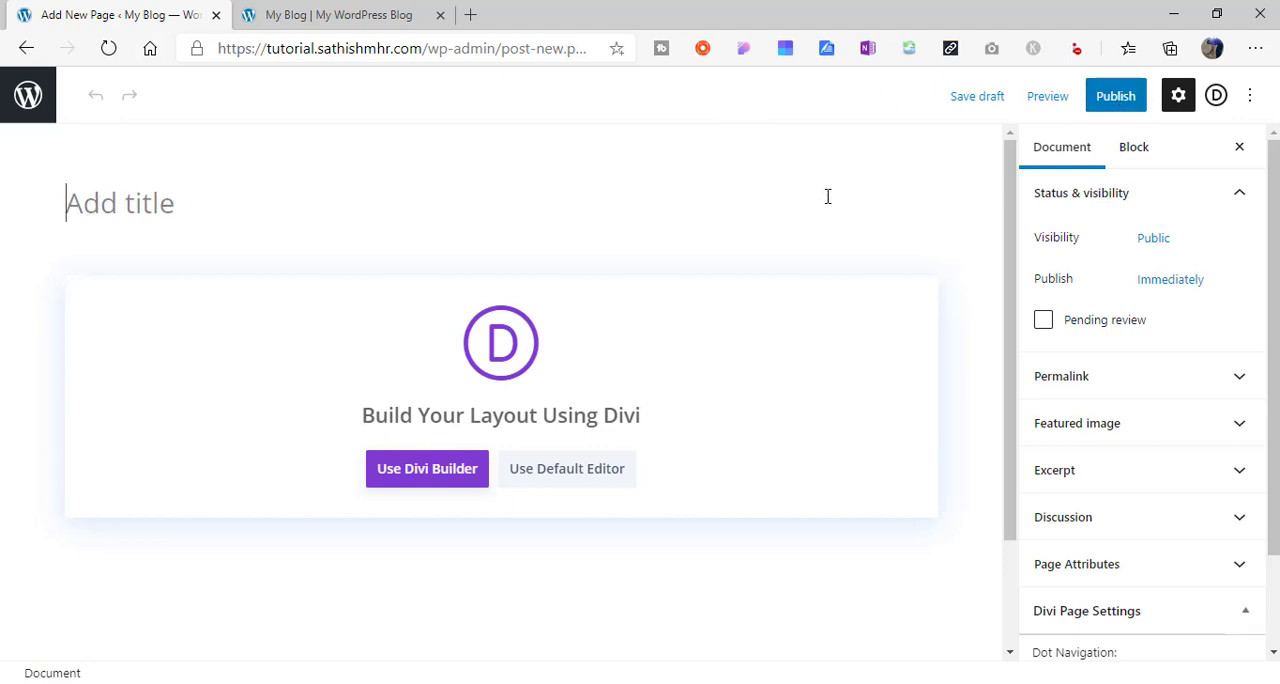
pyautogui.click(27, 98)
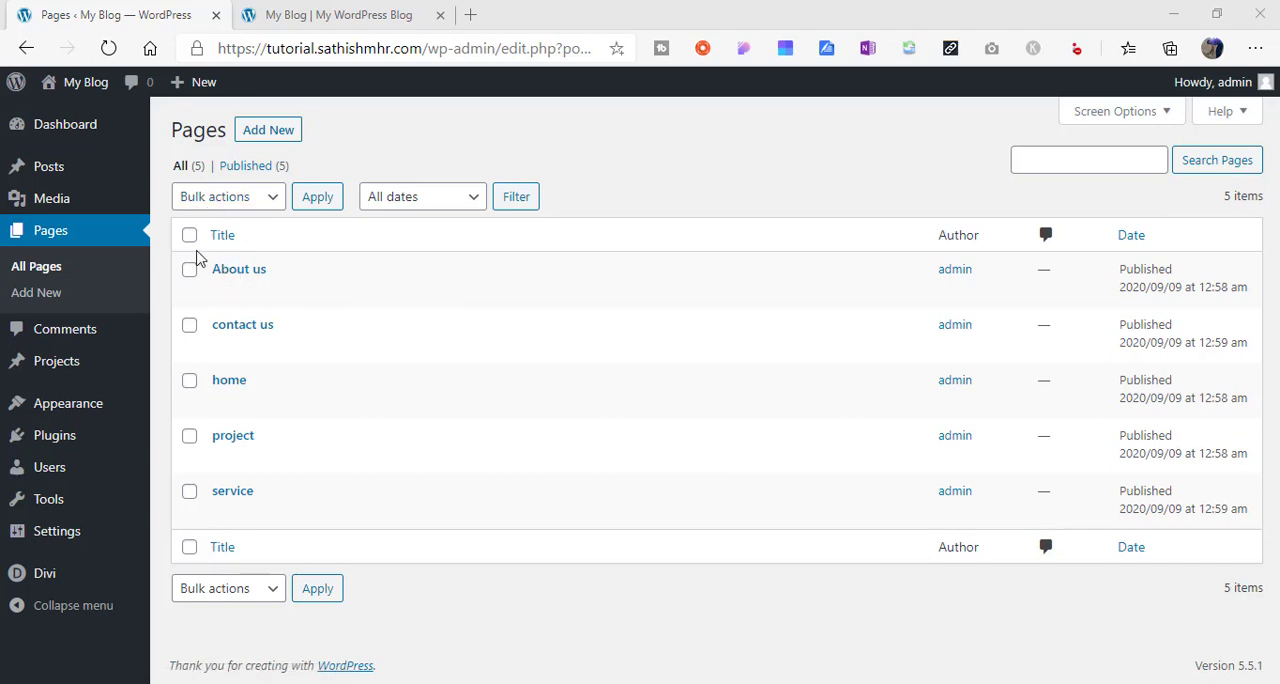
# - Permanently delete the existing primary menu named Main from the site's menus
pyautogui.moveTo(93, 408)
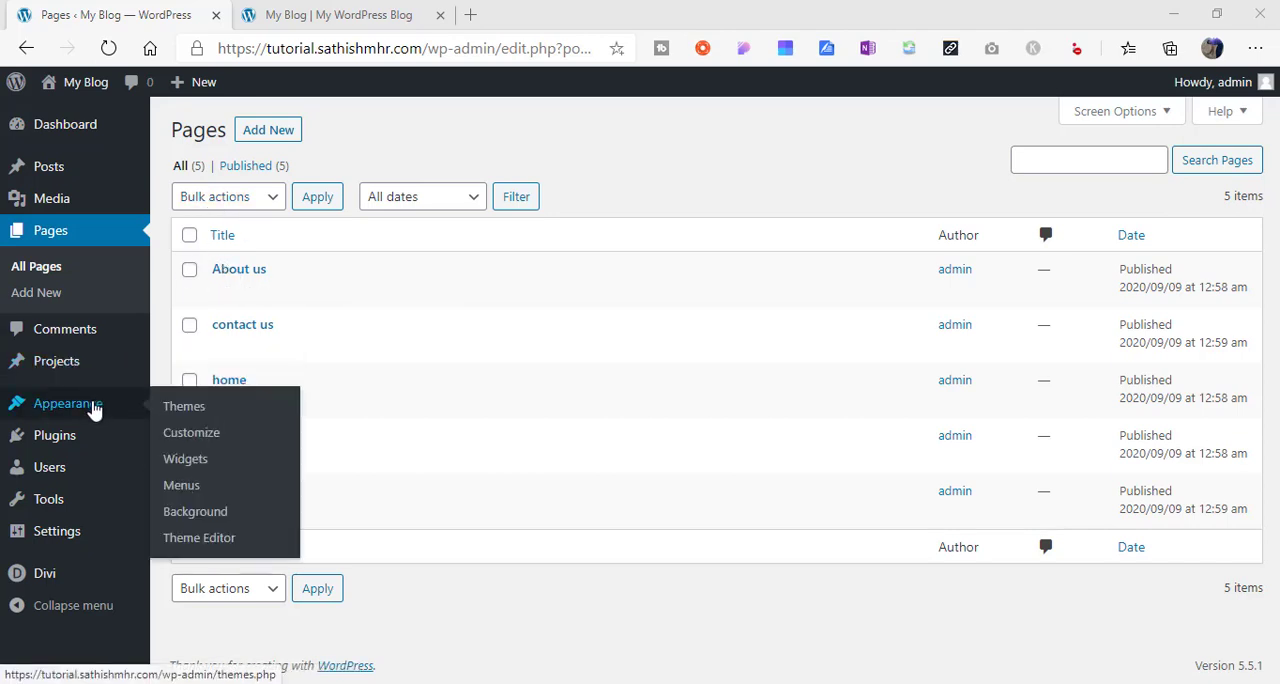
pyautogui.click(190, 487)
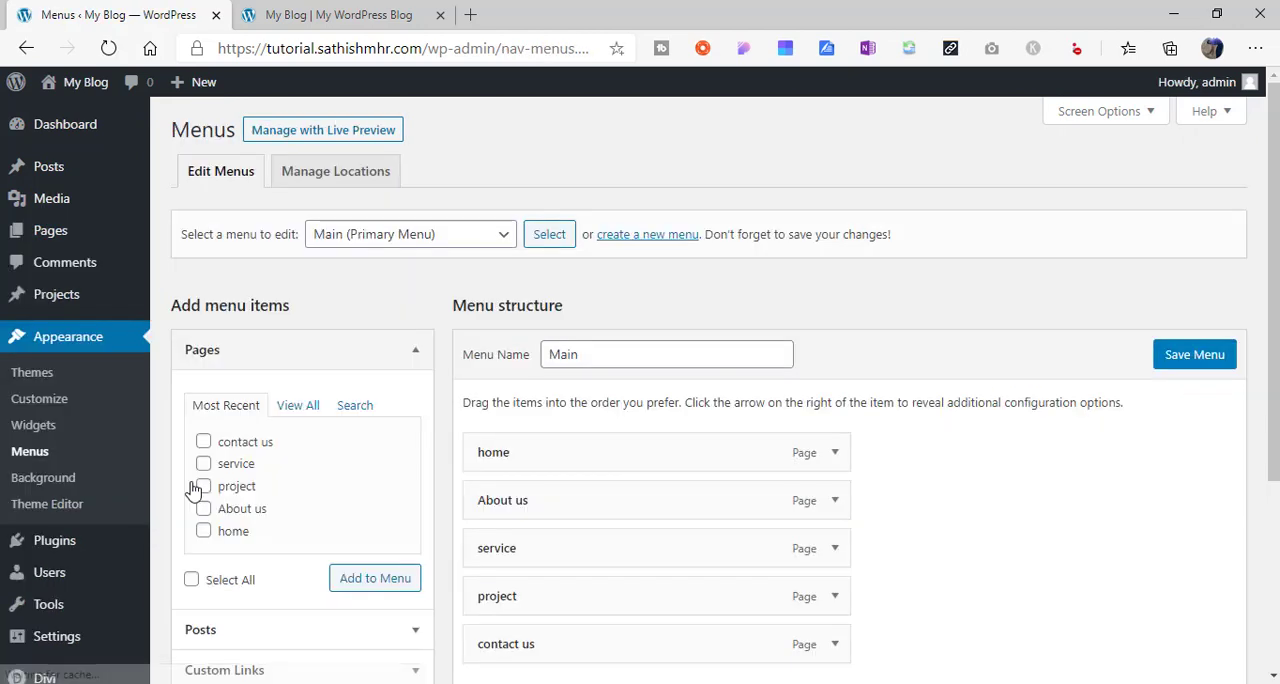
pyautogui.click(497, 238)
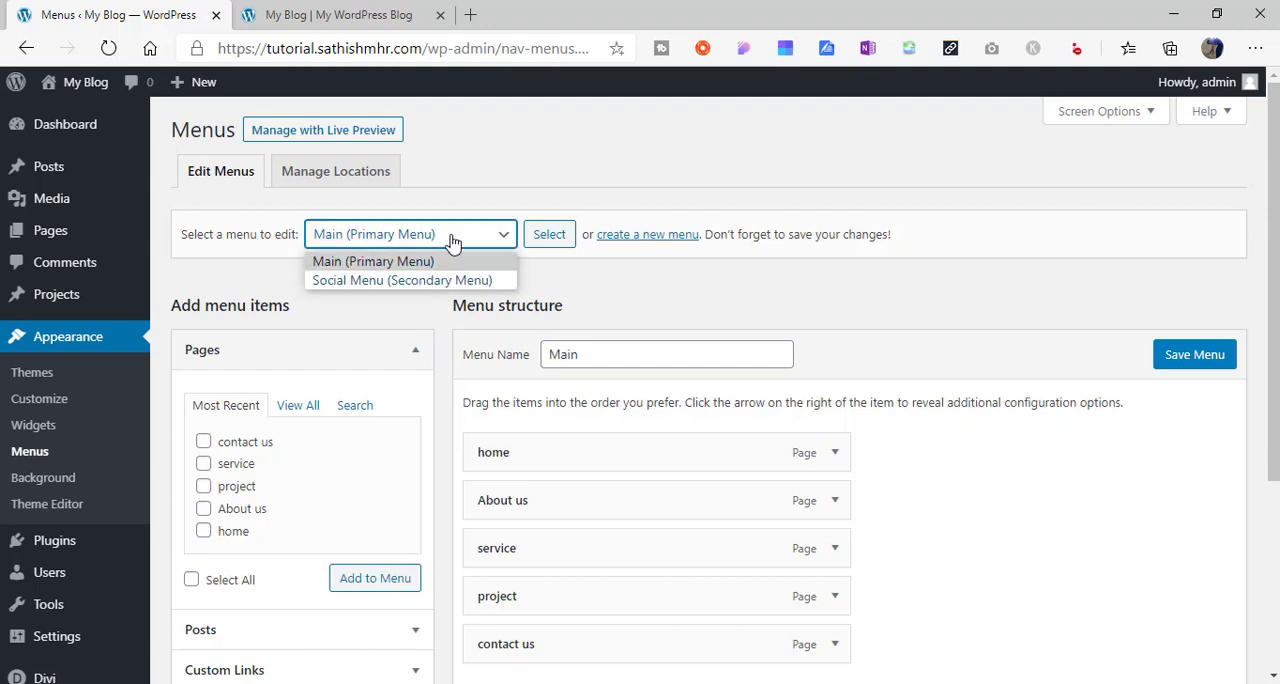
pyautogui.click(645, 277)
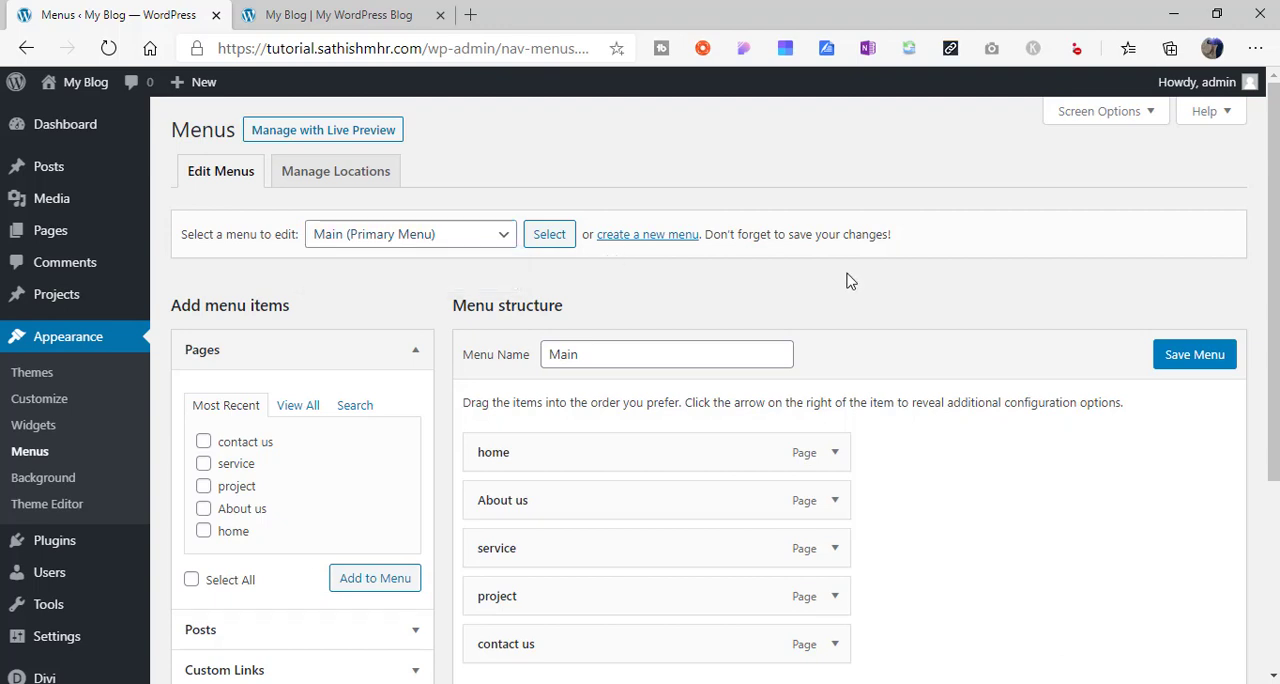
pyautogui.scroll(-3, 1213, 310)
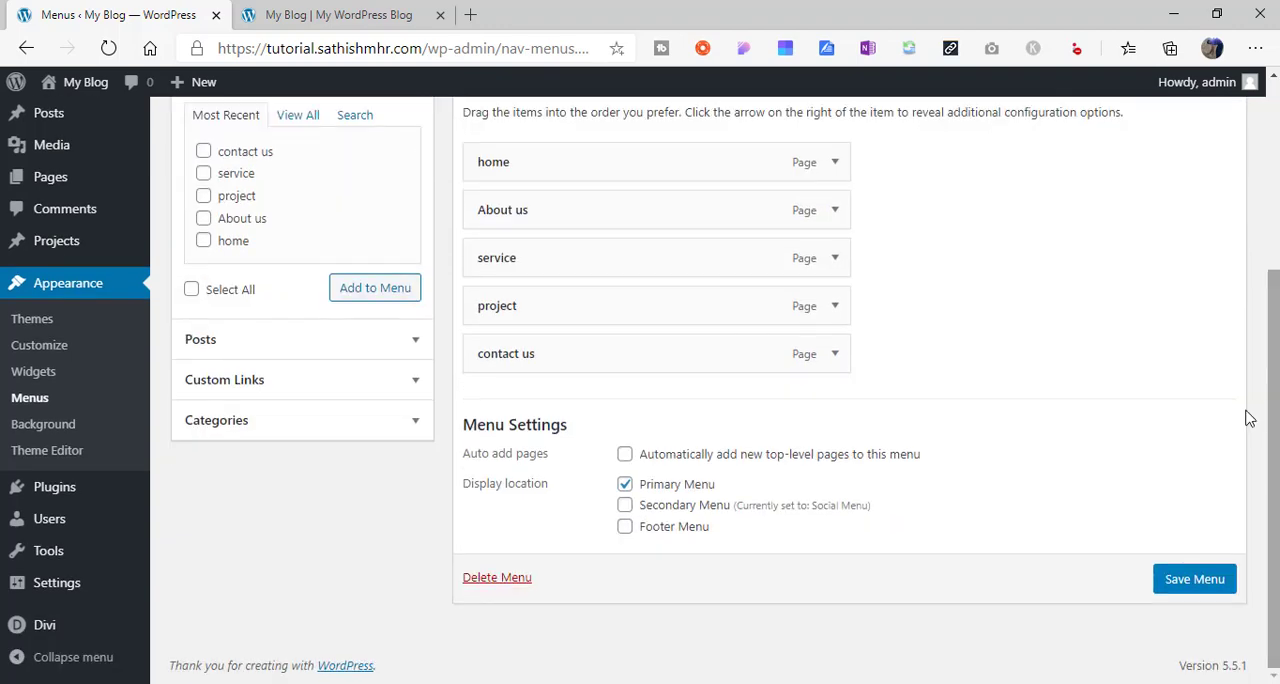
pyautogui.click(510, 580)
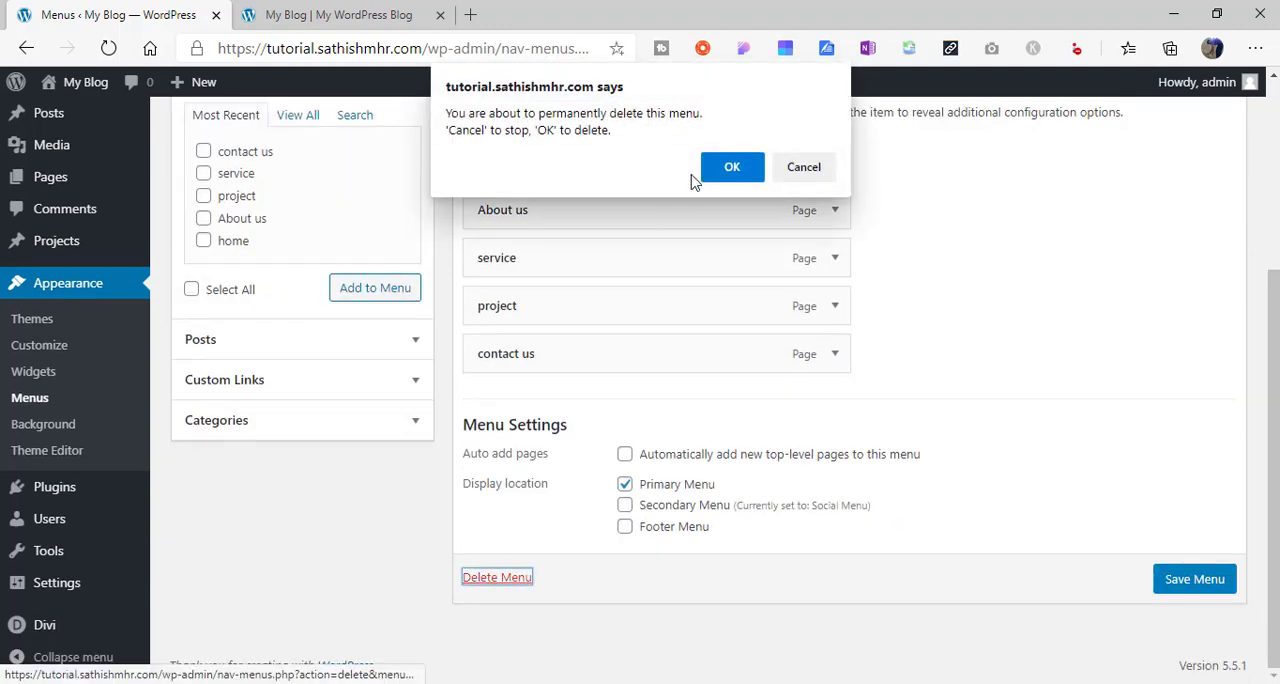
pyautogui.click(731, 160)
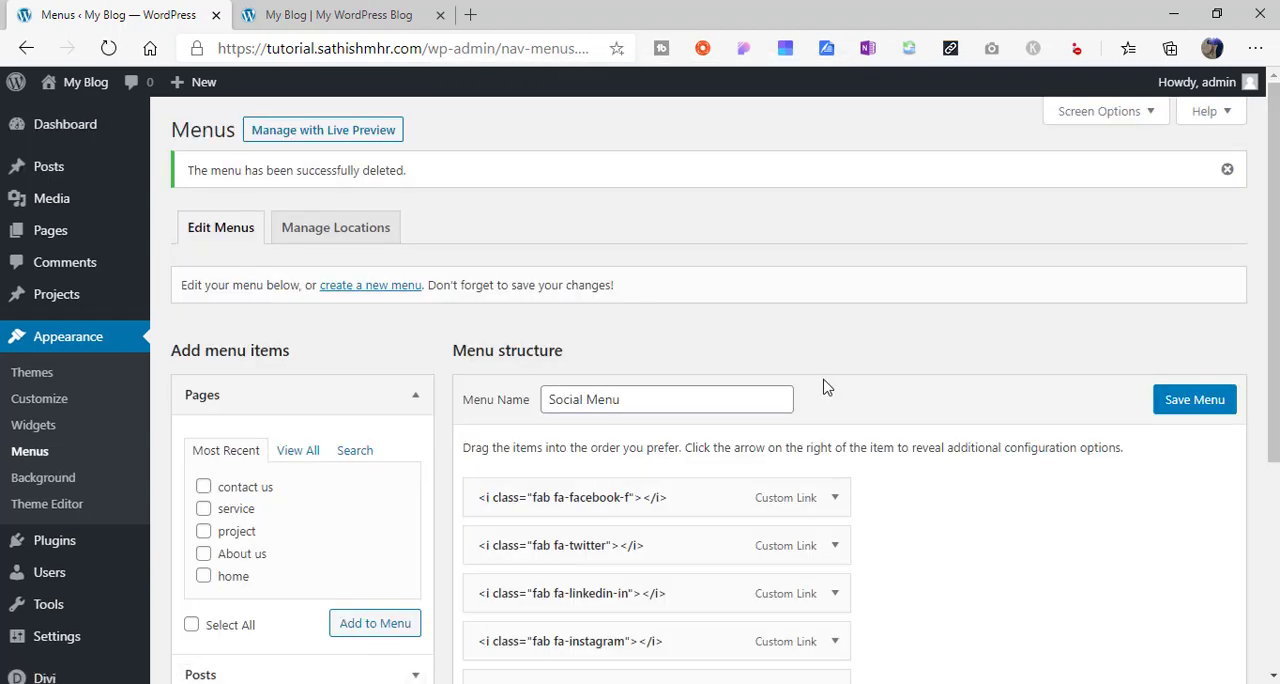
# - Permanently delete the Social Menu that holds the social icon links
pyautogui.scroll(-3, 1200, 480)
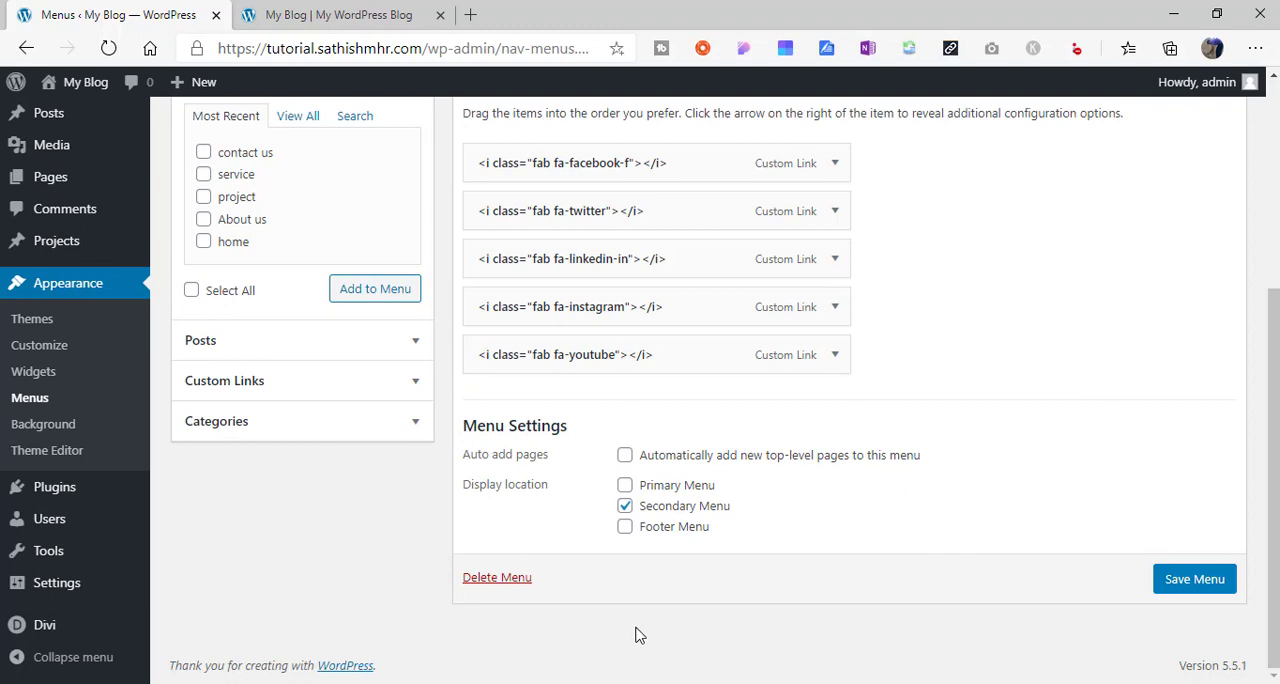
pyautogui.click(511, 586)
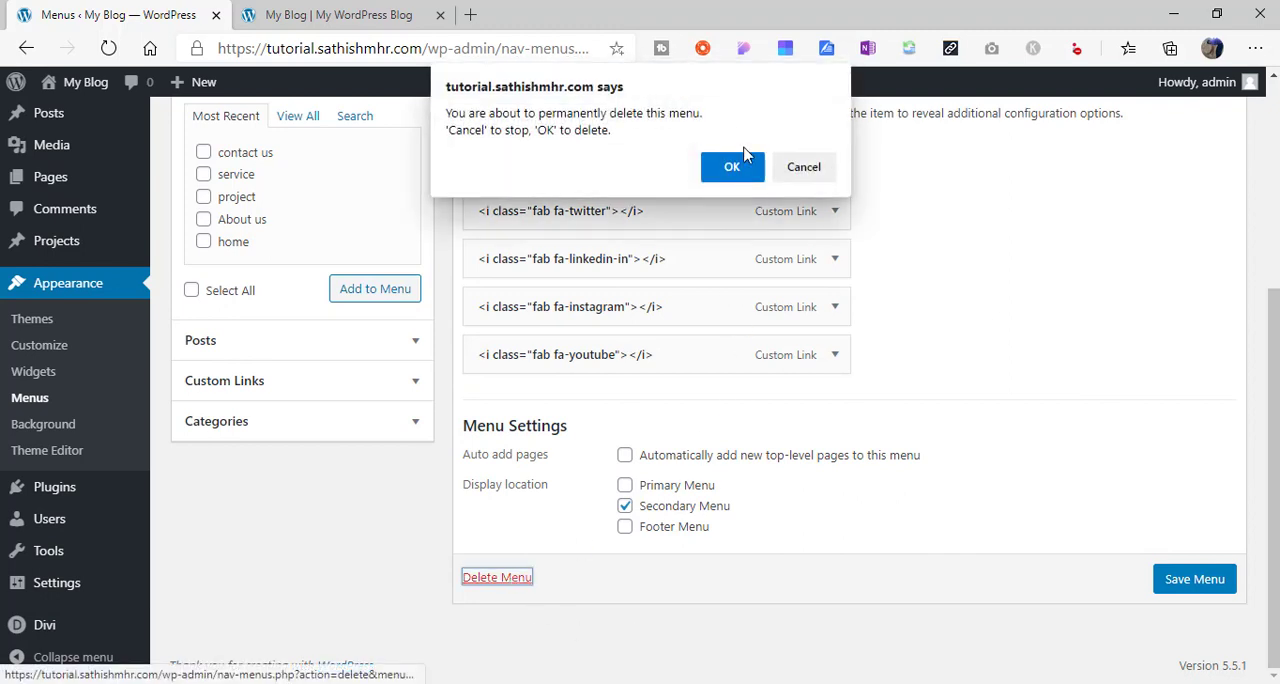
pyautogui.click(735, 162)
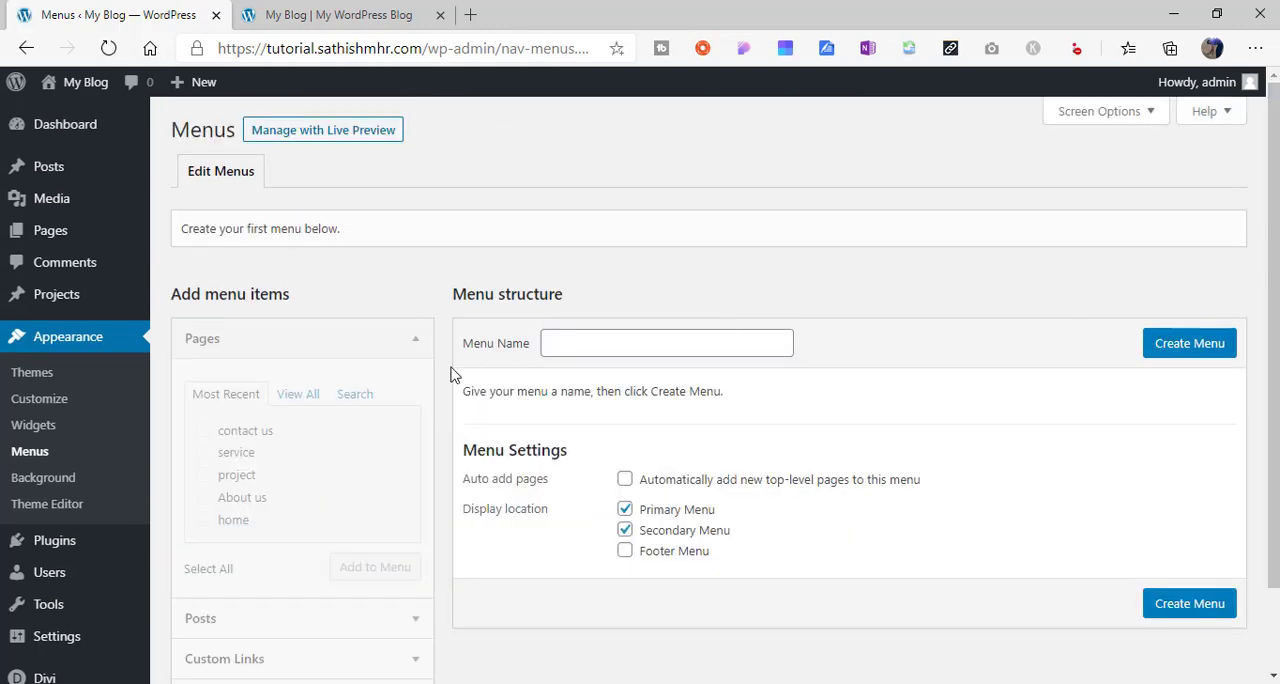
# - Create a new navigation menu named Main Menu
pyautogui.click(1188, 345)
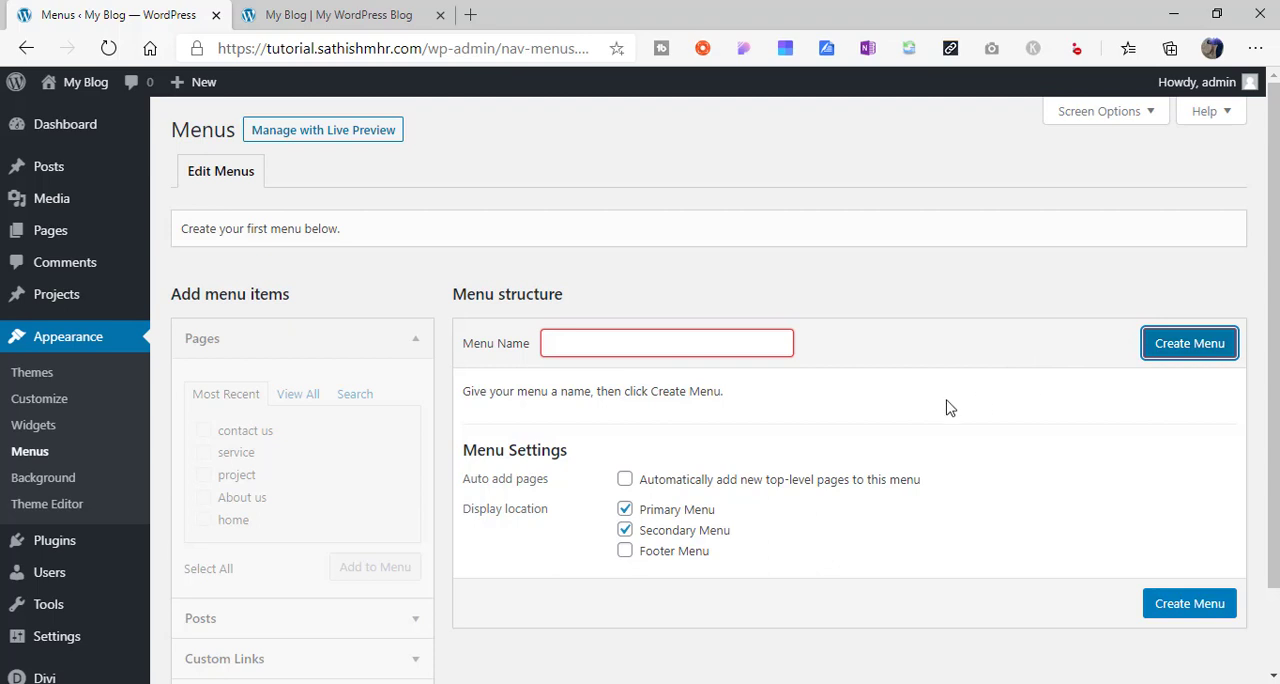
pyautogui.click(684, 343)
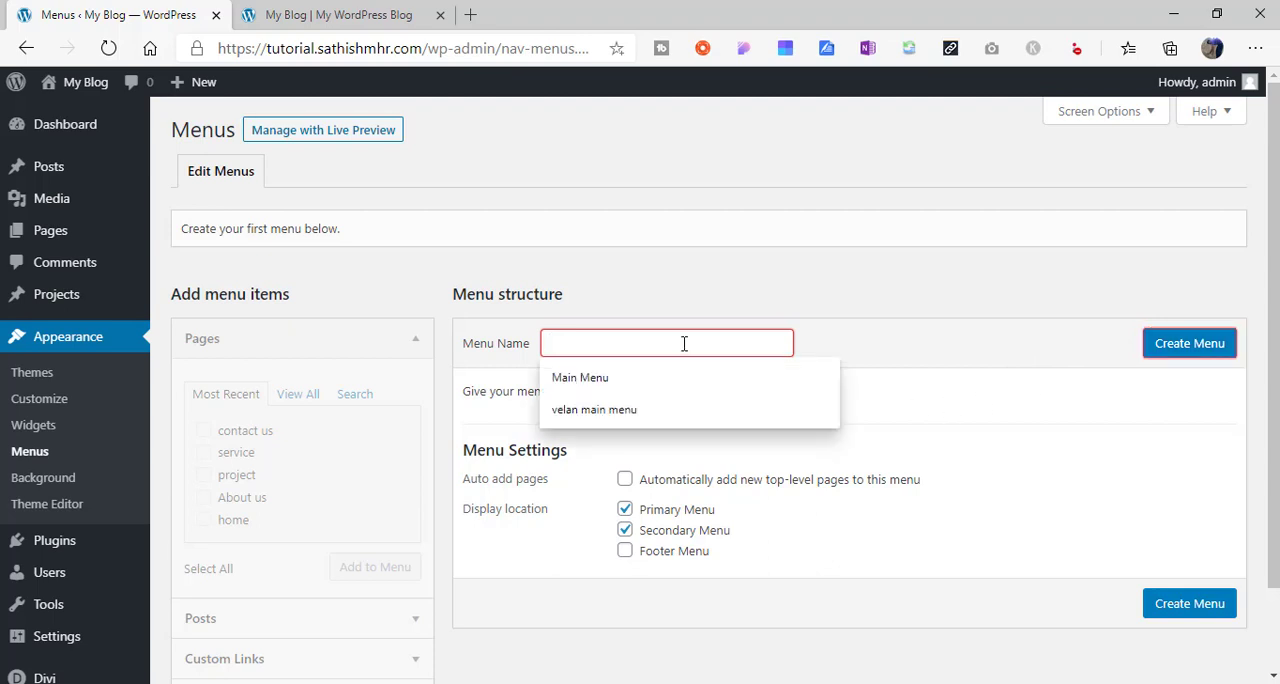
pyautogui.click(636, 386)
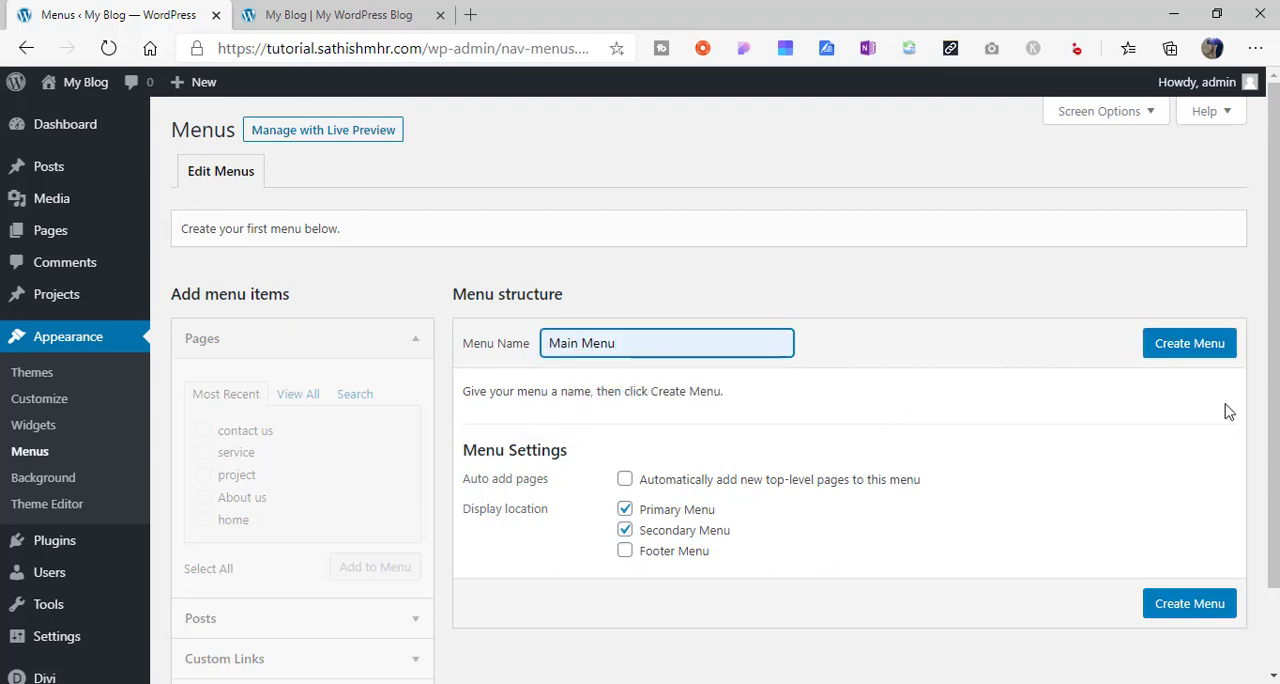
pyautogui.click(1209, 355)
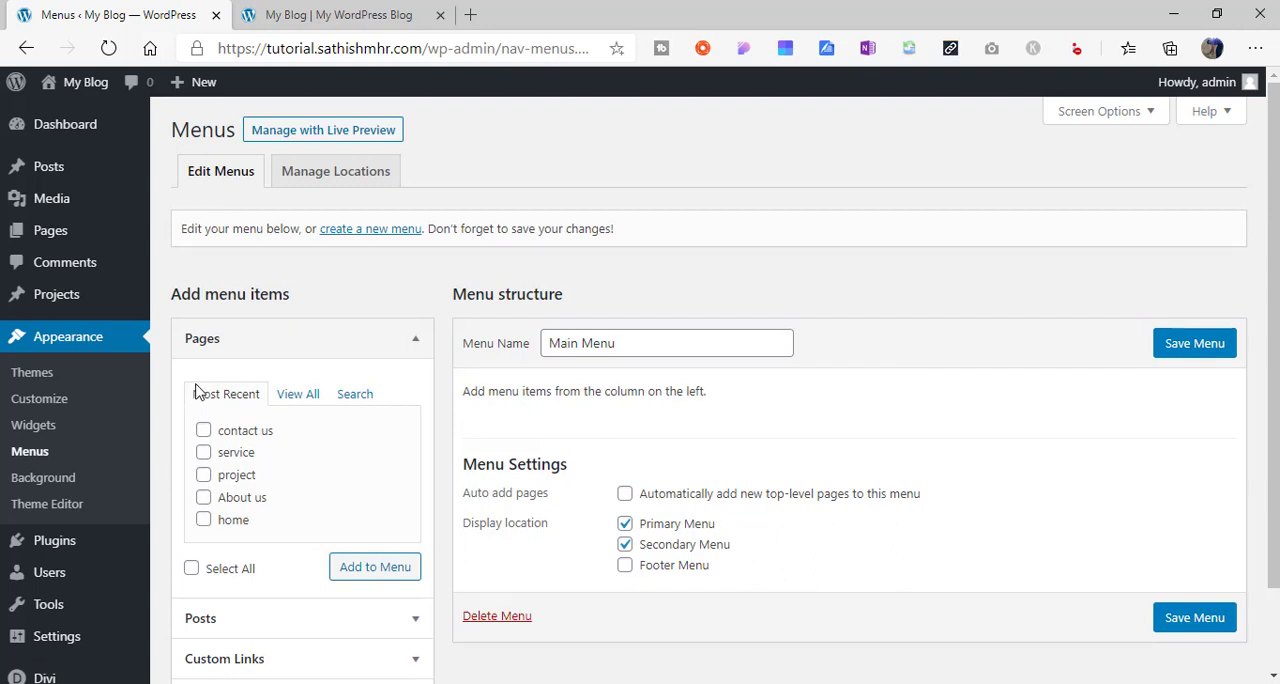
# - Add all five pages to Main Menu and order them home, About us, service, project, contact us
pyautogui.click(191, 568)
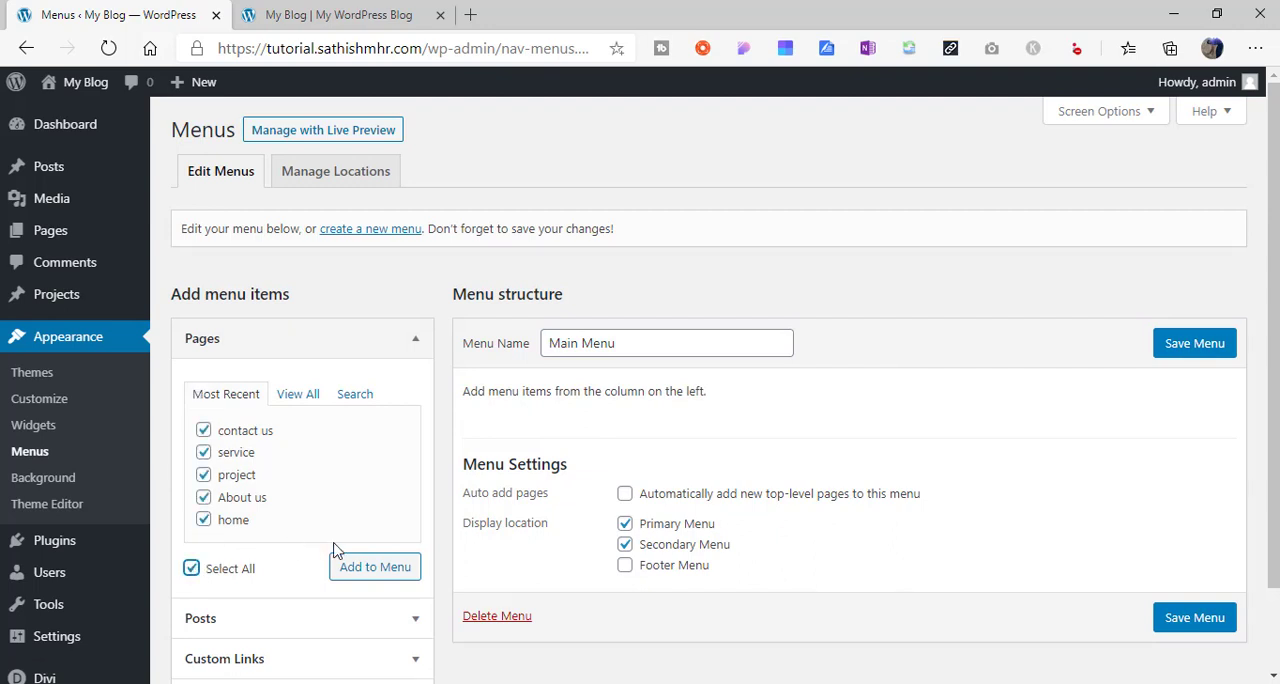
pyautogui.click(378, 575)
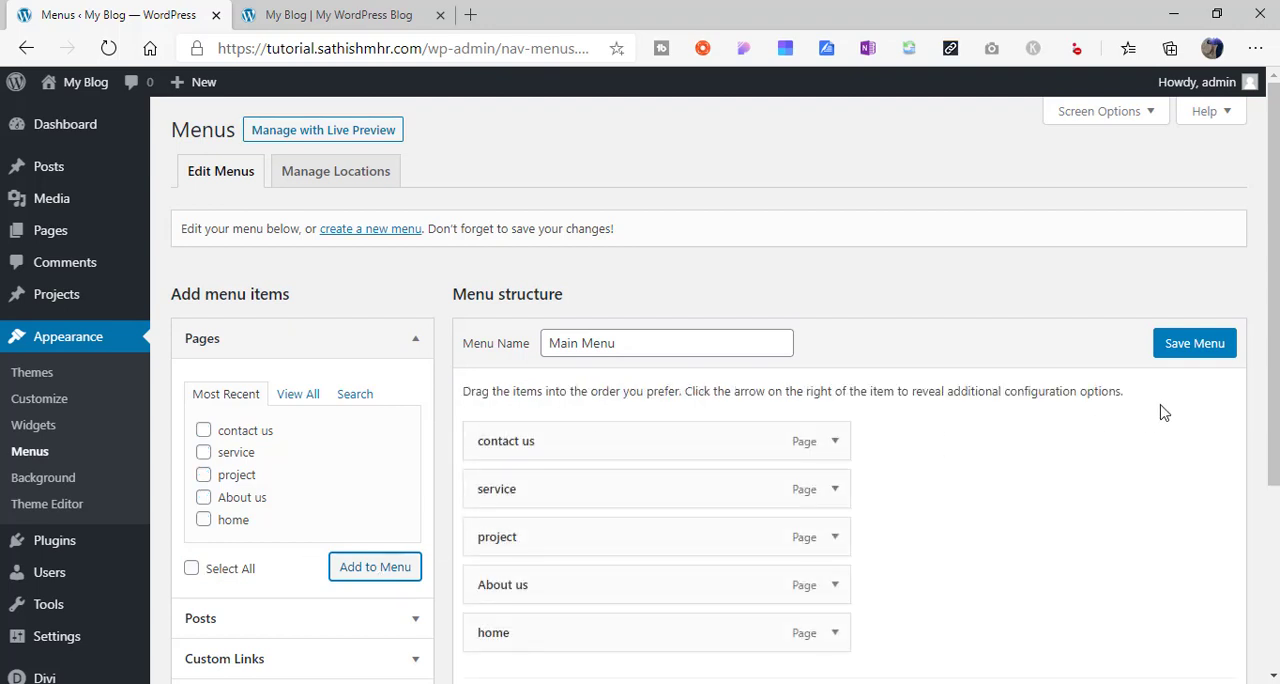
pyautogui.scroll(-2, 1000, 470)
pyautogui.scroll(1, 850, 500)
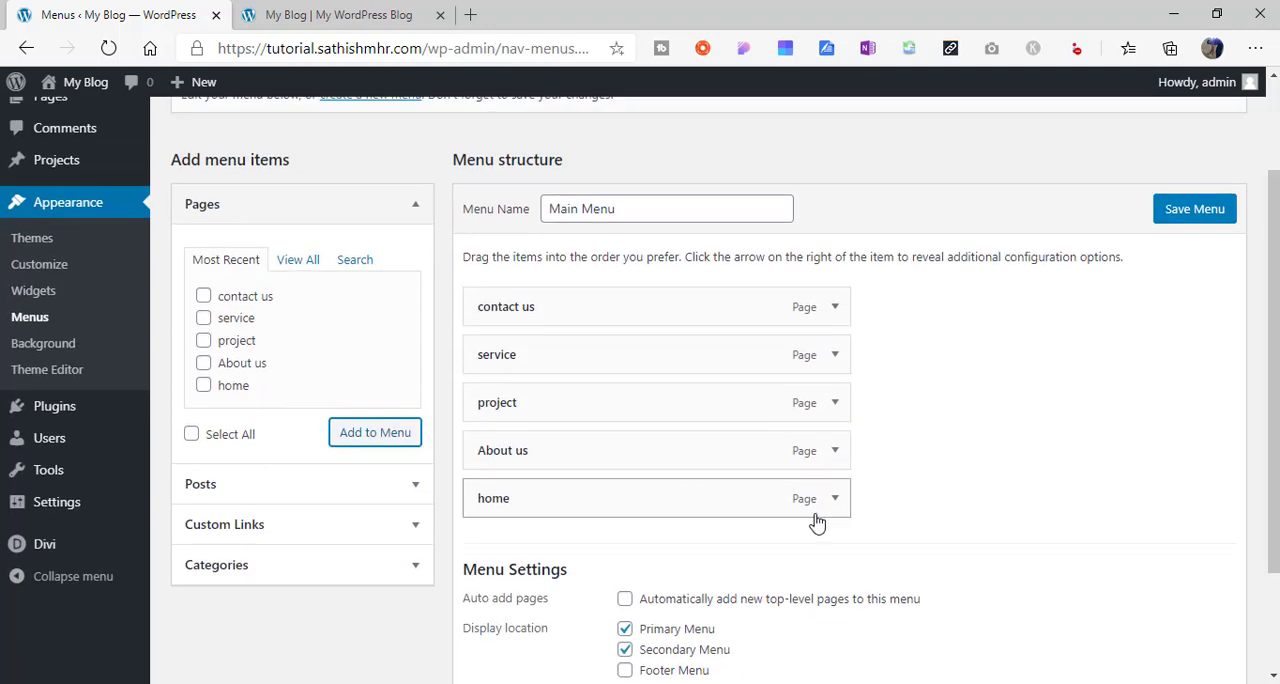
pyautogui.moveTo(751, 506); pyautogui.dragTo(748, 312)
pyautogui.moveTo(669, 495); pyautogui.dragTo(663, 346)
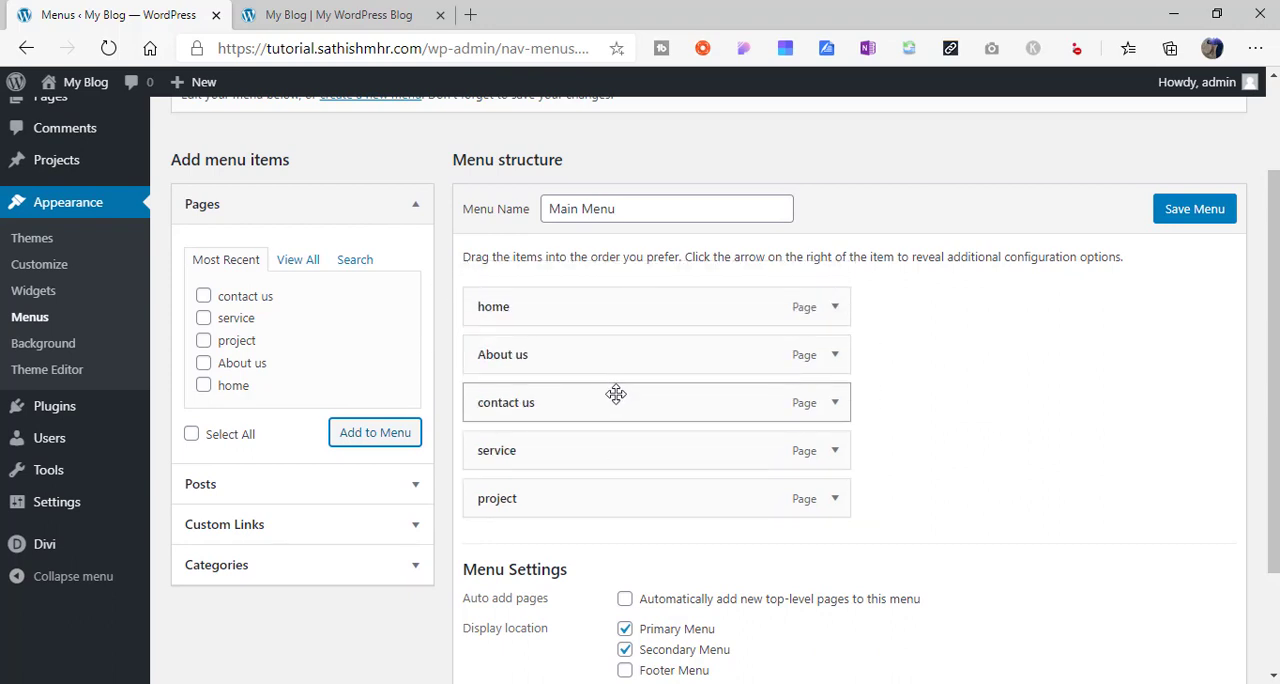
pyautogui.moveTo(616, 394); pyautogui.dragTo(614, 490)
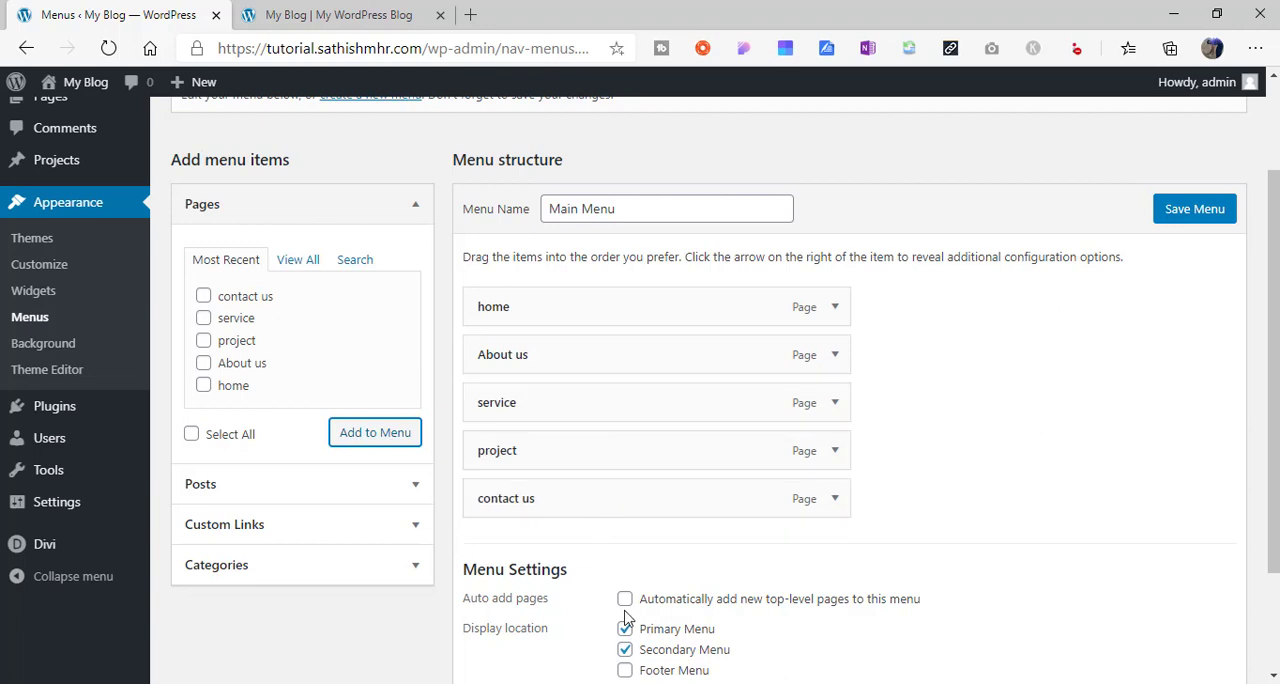
# - Remove the Secondary Menu display location from Main Menu, keeping only Primary Menu, and save the menu
pyautogui.click(625, 651)
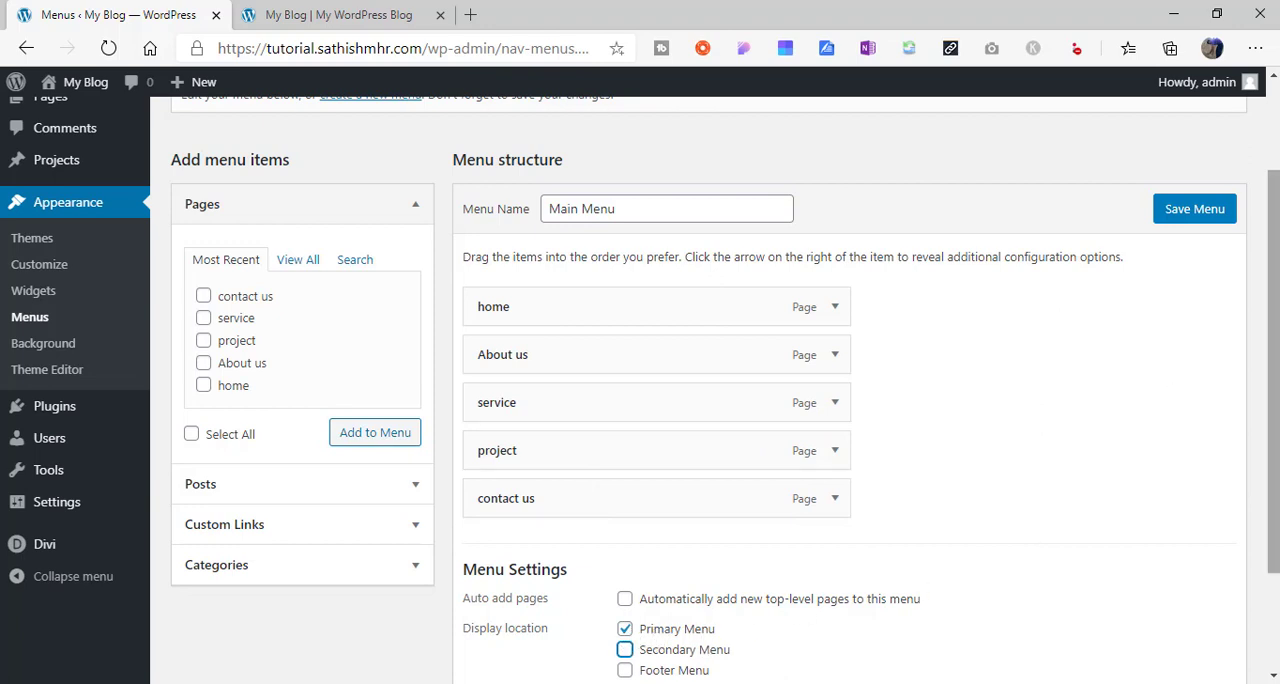
pyautogui.scroll(-3, 1250, 400)
pyautogui.click(1190, 580)
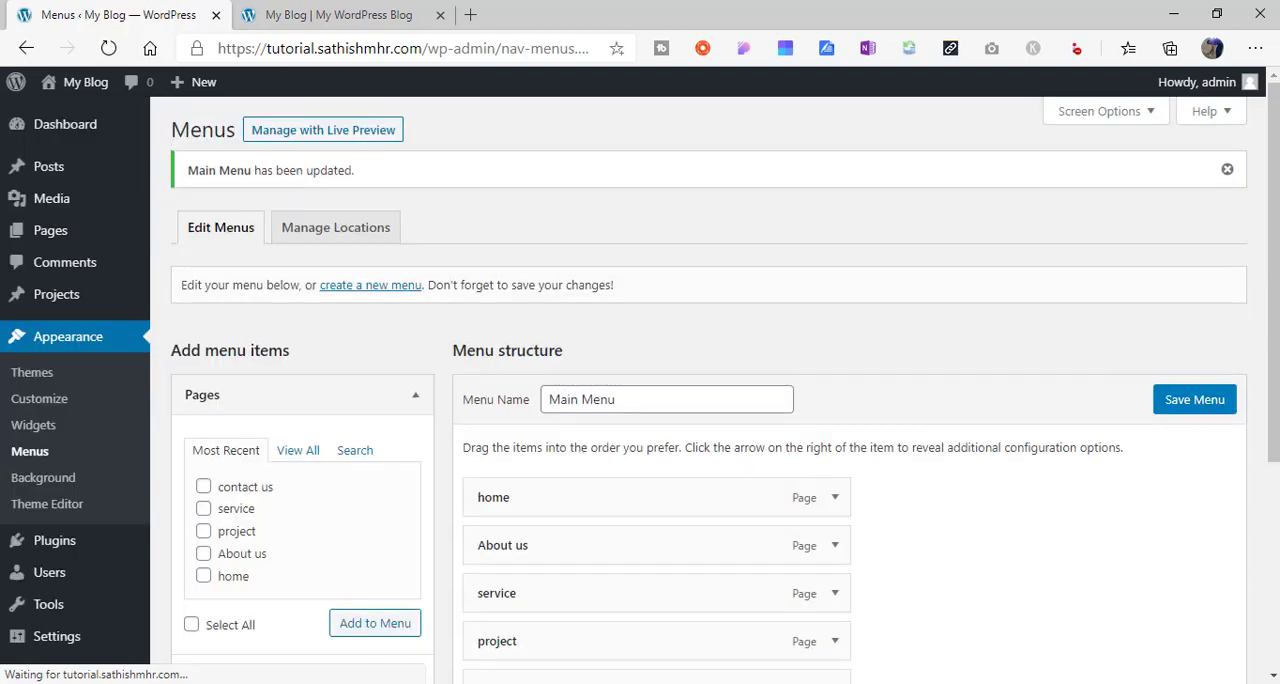
pyautogui.scroll(-3, 922, 300)
pyautogui.moveTo(1275, 379)
pyautogui.mouseDown()
pyautogui.moveTo(1275, 431)
pyautogui.moveTo(1275, 370)
pyautogui.mouseUp()
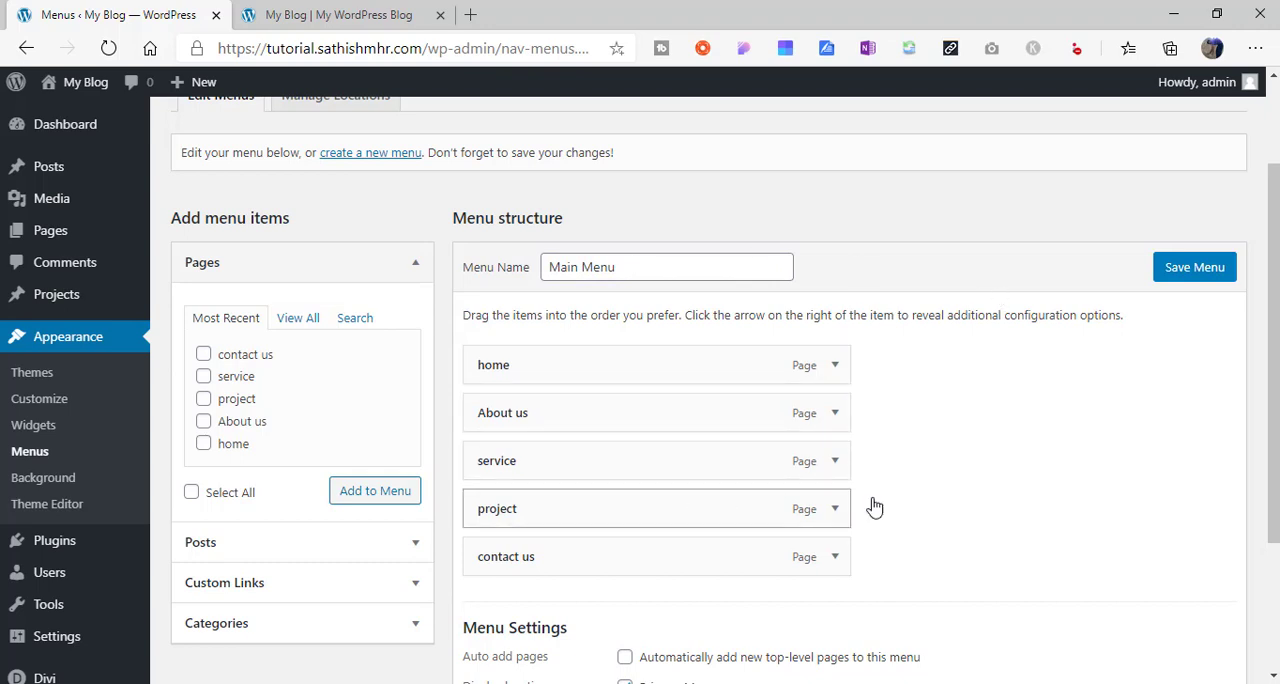
pyautogui.click(1194, 267)
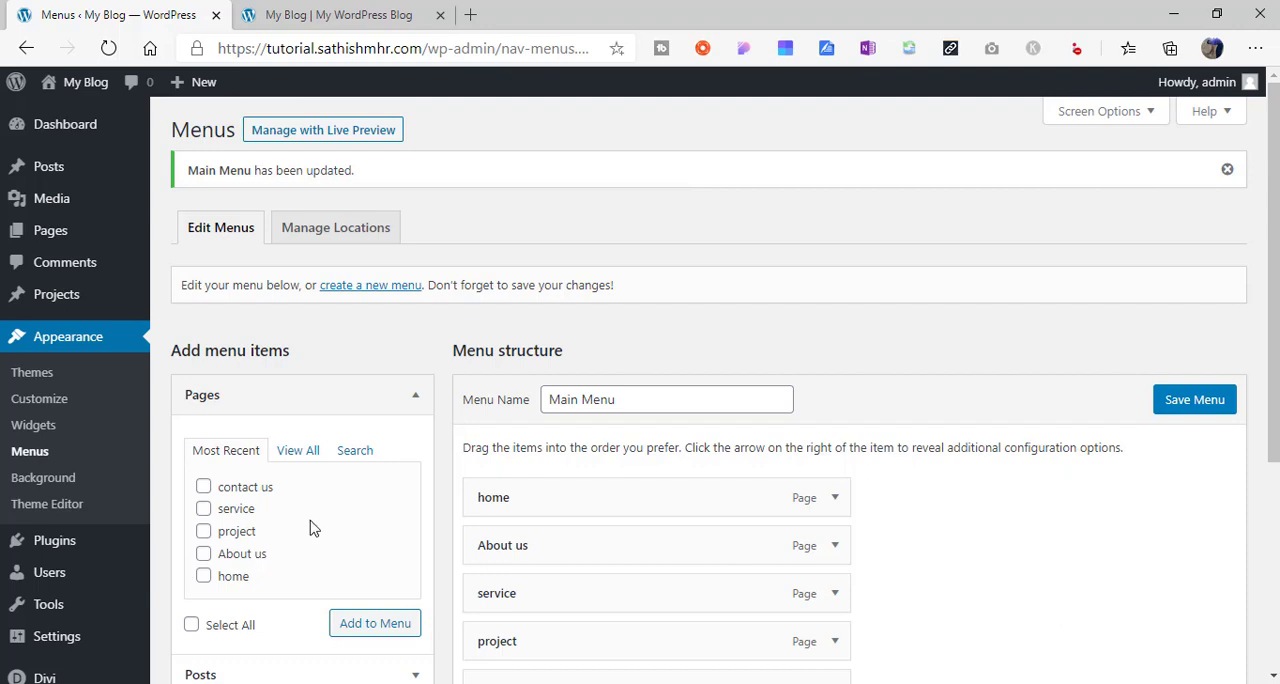
# - Start building a global header from scratch for the Default Website Template in the Divi Theme Builder
pyautogui.scroll(-2, 1230, 220)
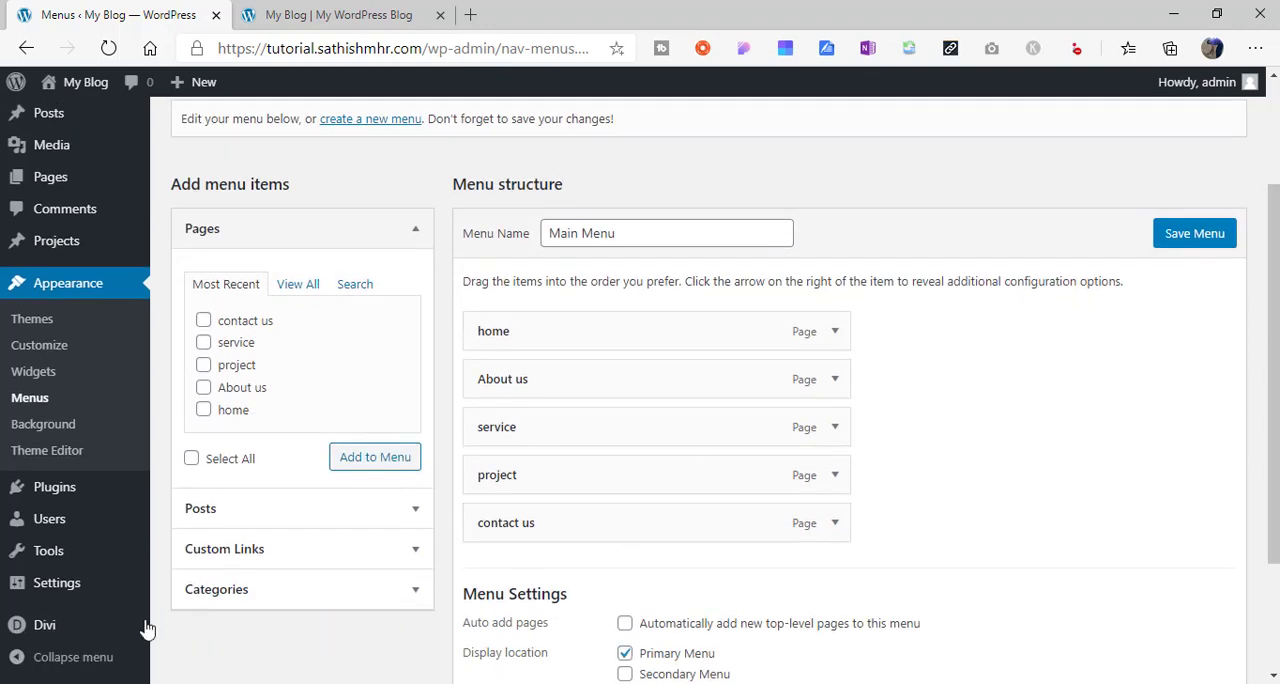
pyautogui.moveTo(63, 632)
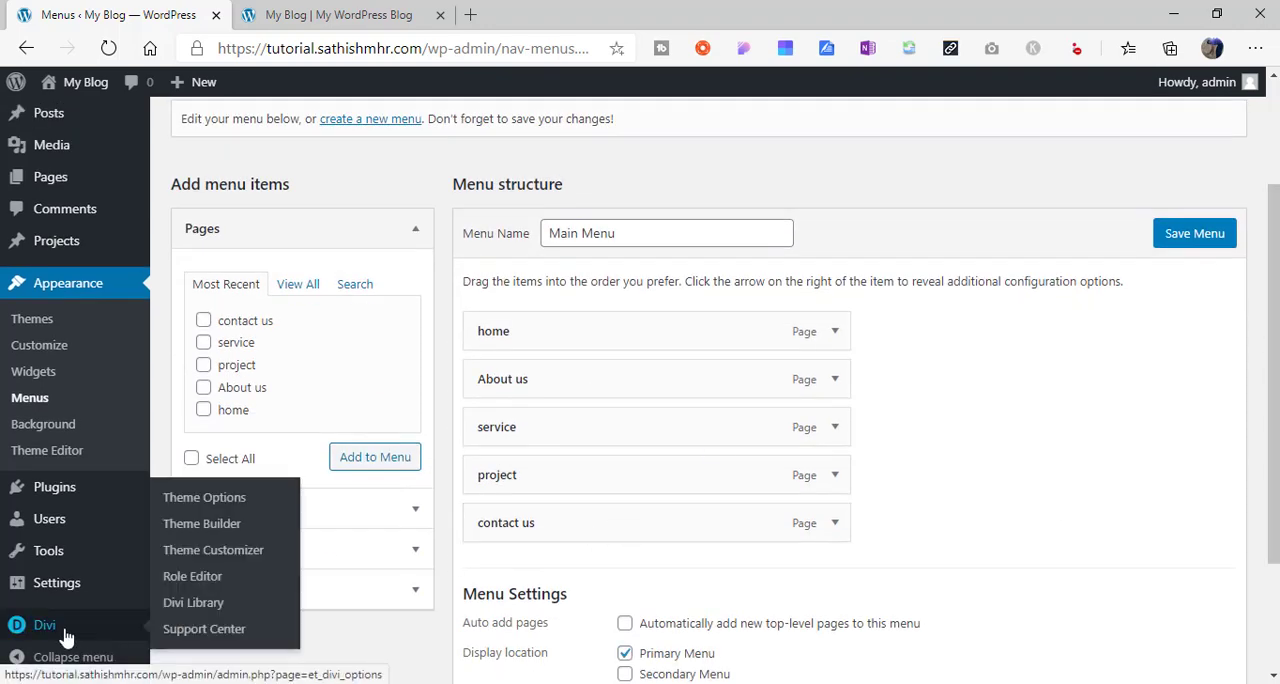
pyautogui.click(202, 539)
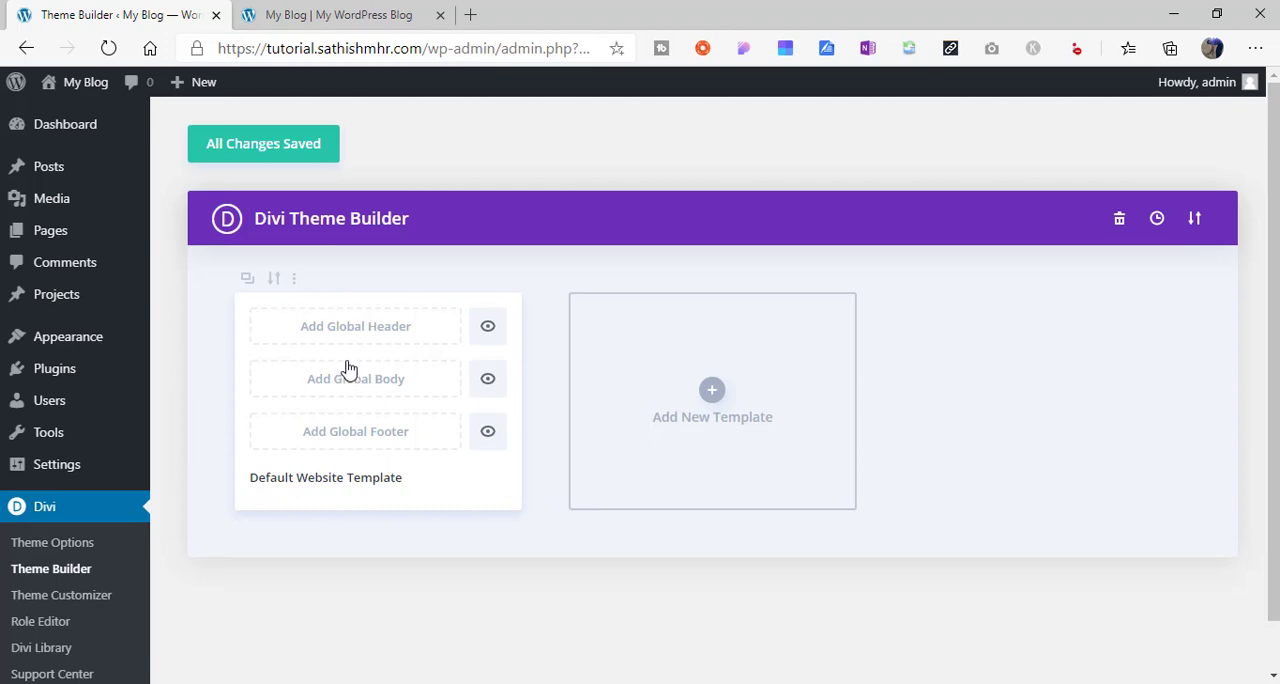
pyautogui.click(368, 330)
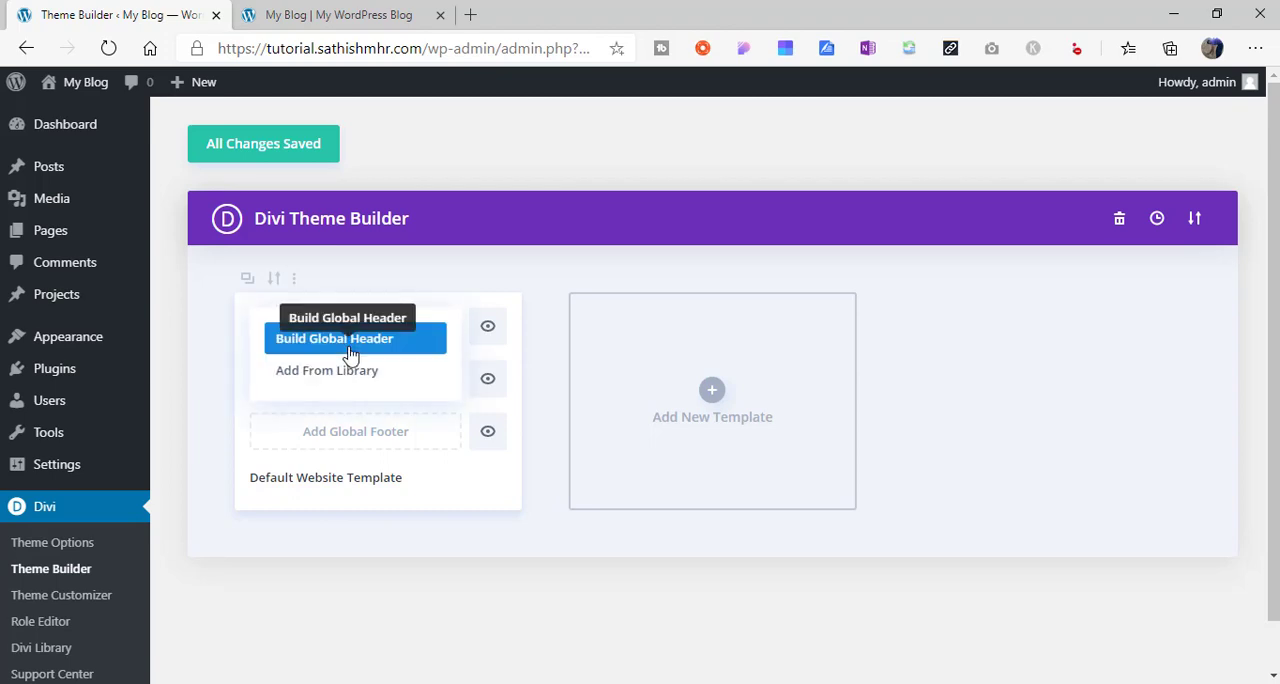
pyautogui.click(350, 340)
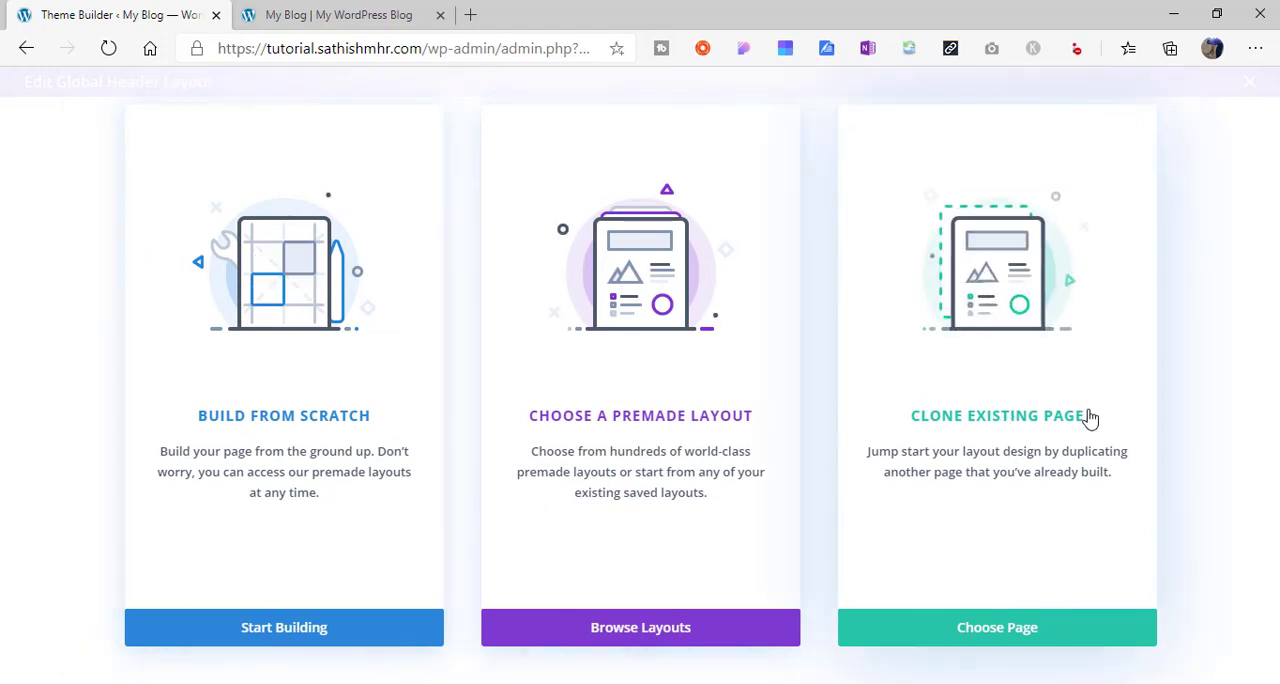
pyautogui.click(338, 637)
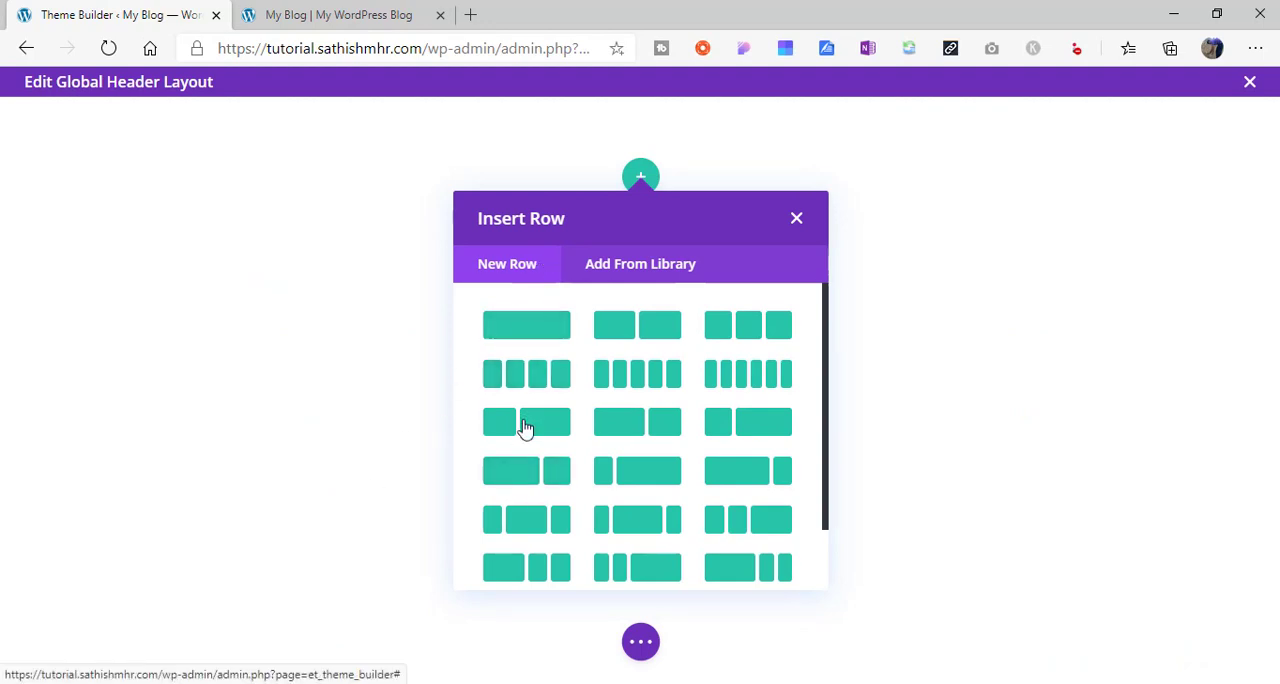
# - Insert a three-column row with a quarter, half, quarter structure and add an Image module to its first column
pyautogui.click(536, 526)
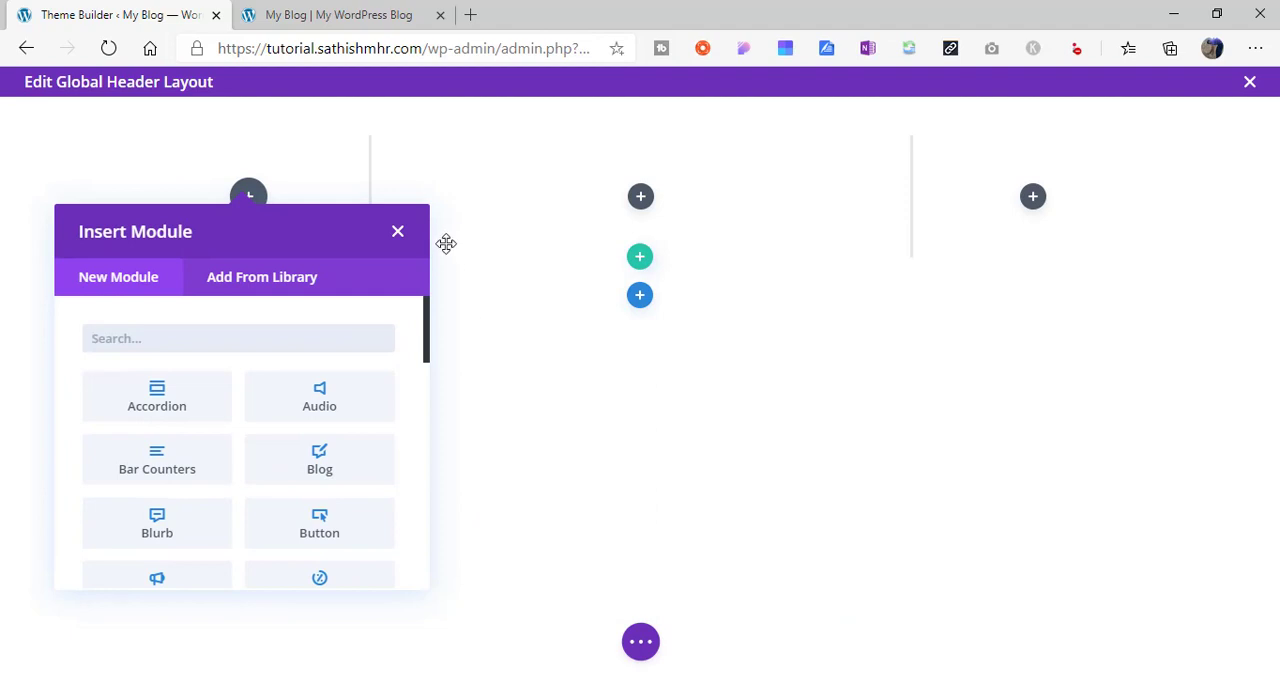
pyautogui.write('image')
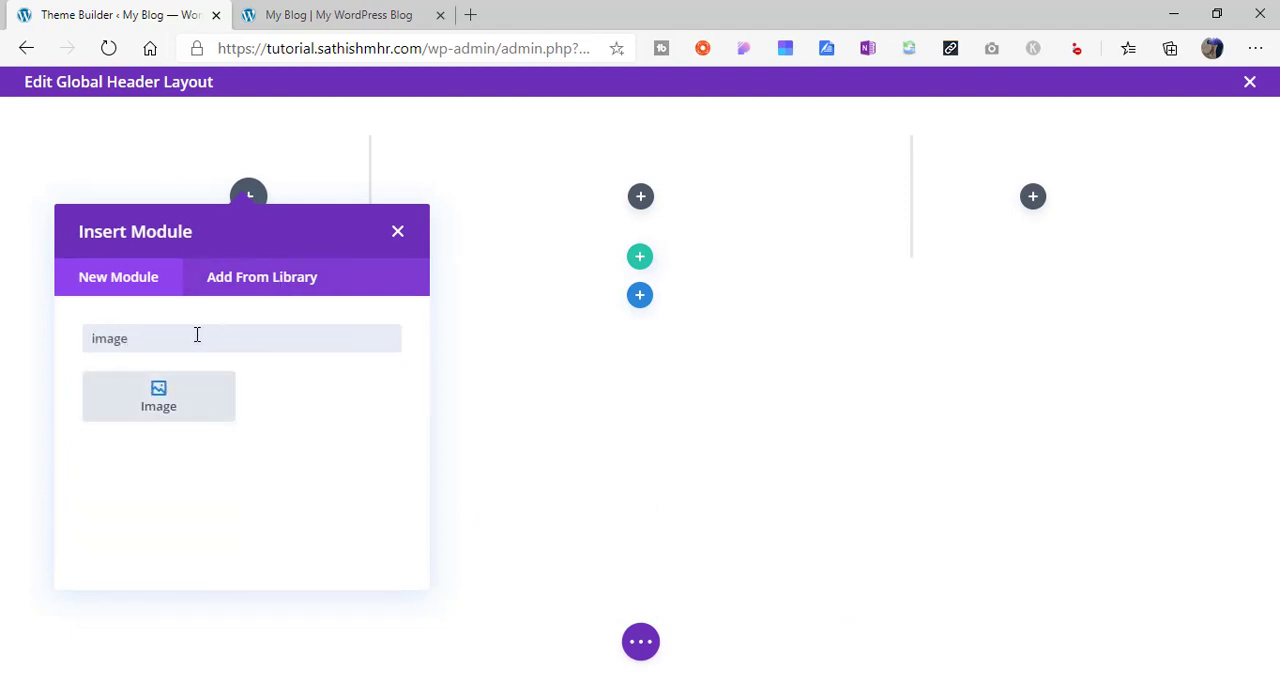
pyautogui.click(169, 399)
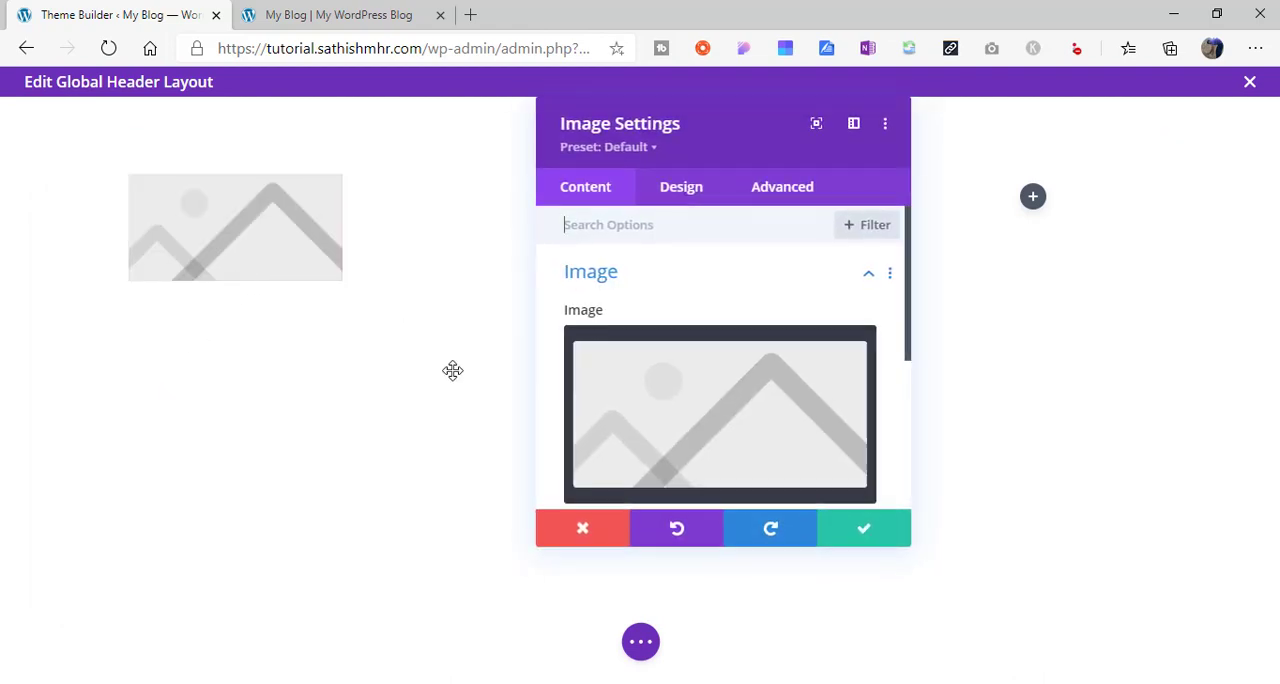
# - Set the Image module's picture to the Modern Homes logo from the Media Library and save the module
pyautogui.moveTo(814, 383)
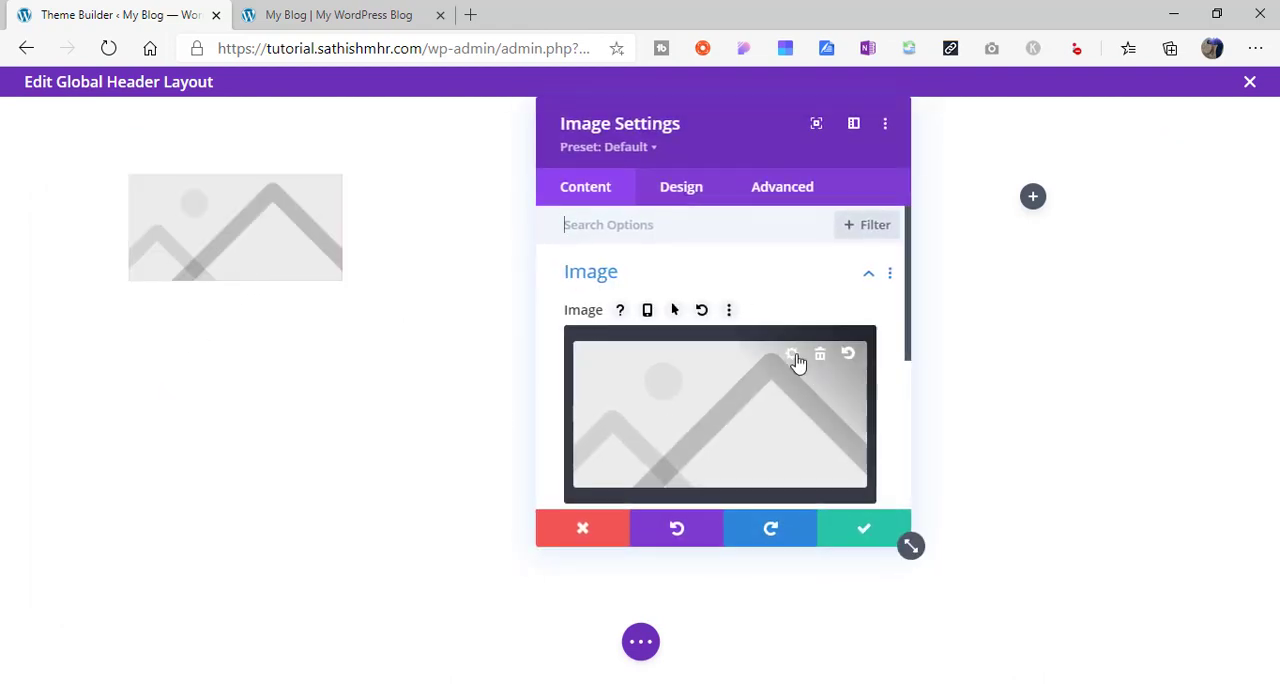
pyautogui.click(795, 358)
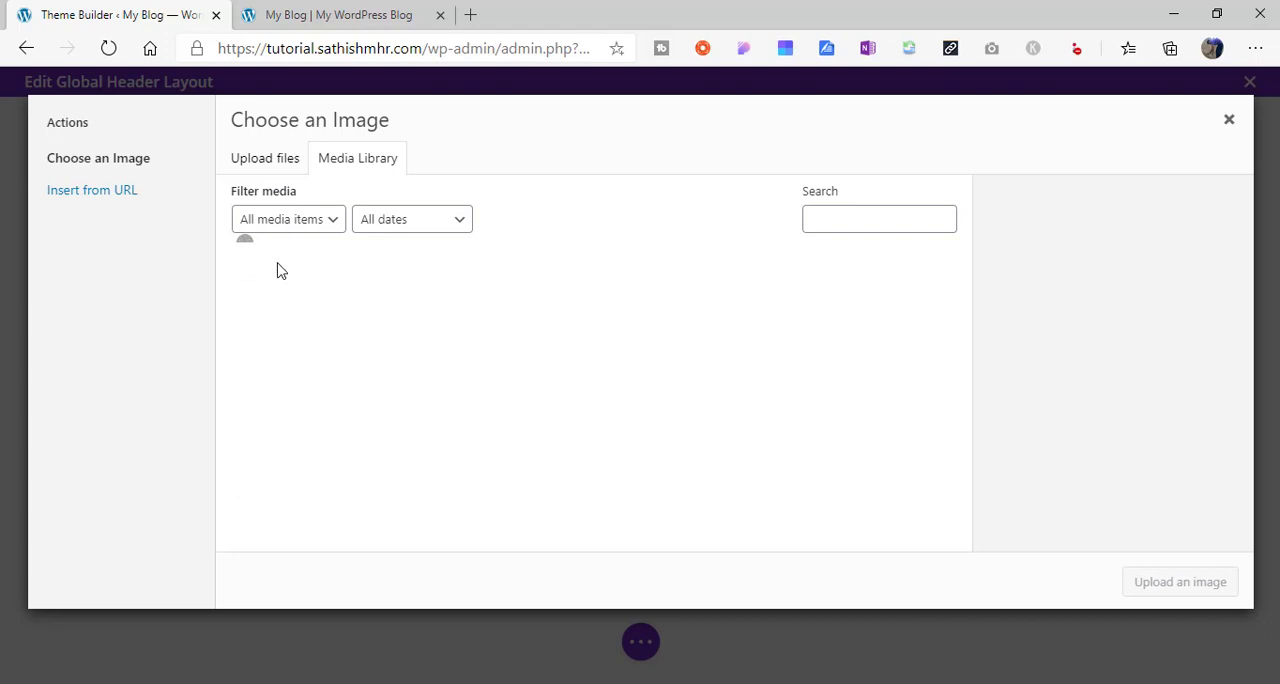
pyautogui.click(294, 355)
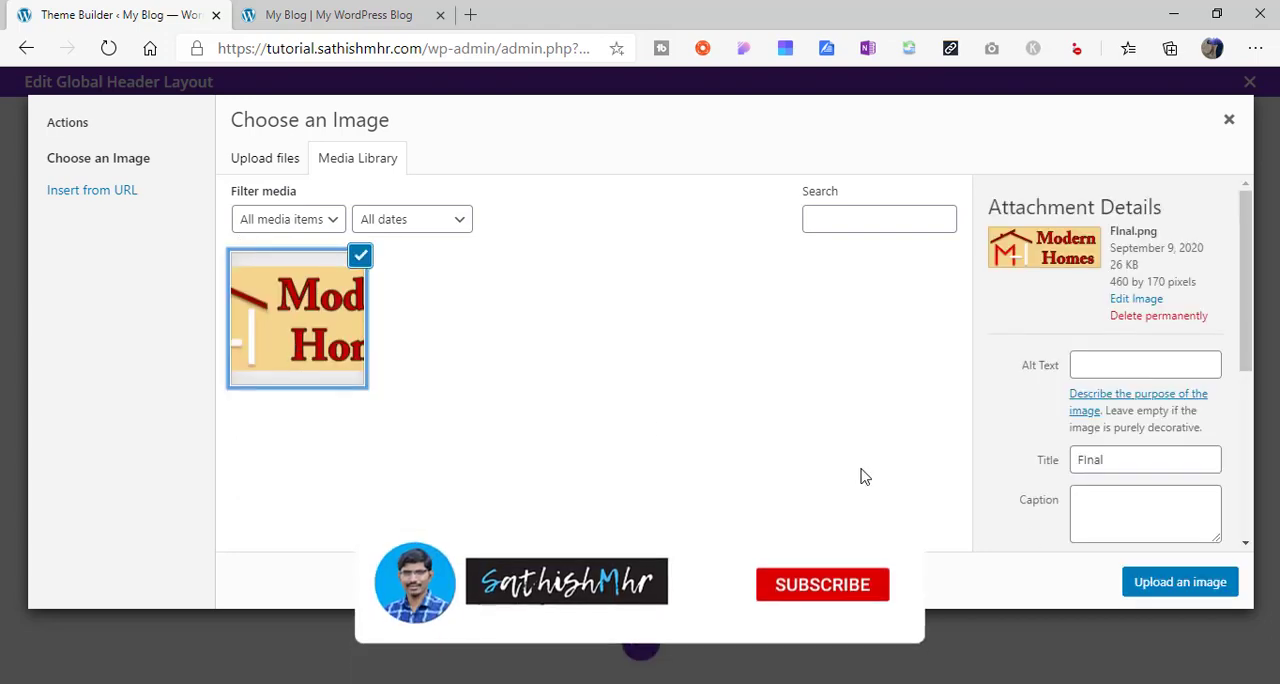
pyautogui.click(1197, 590)
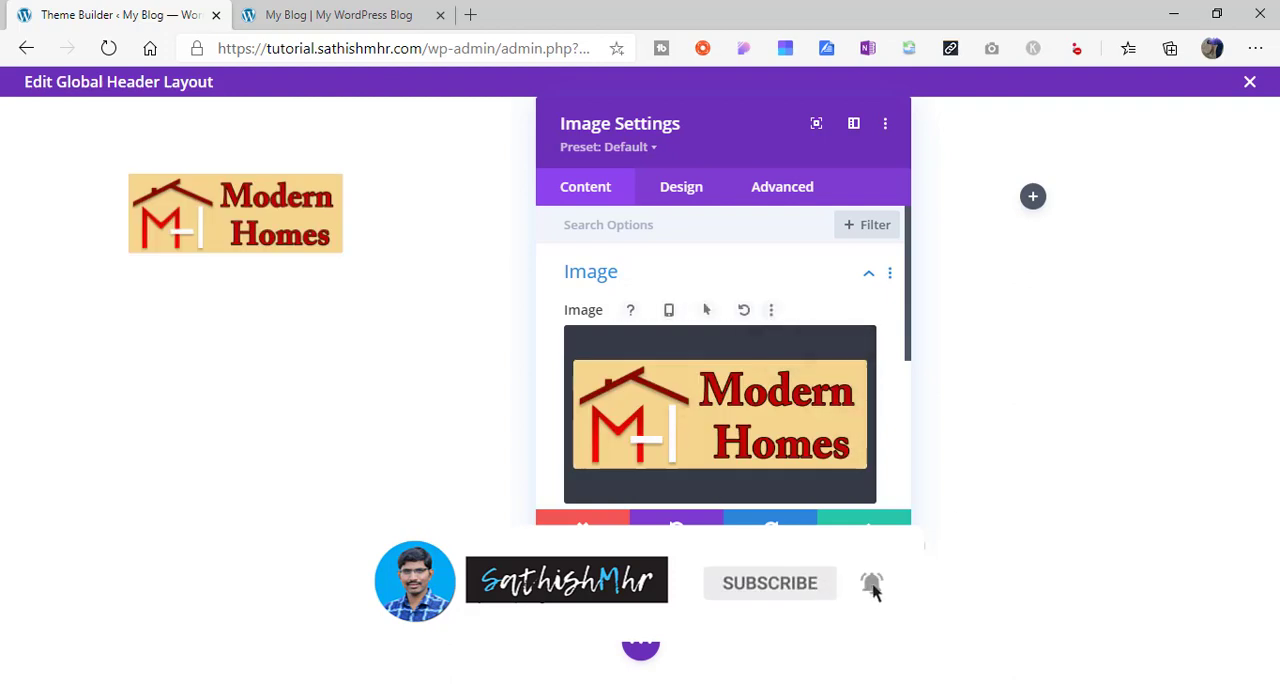
pyautogui.click(864, 526)
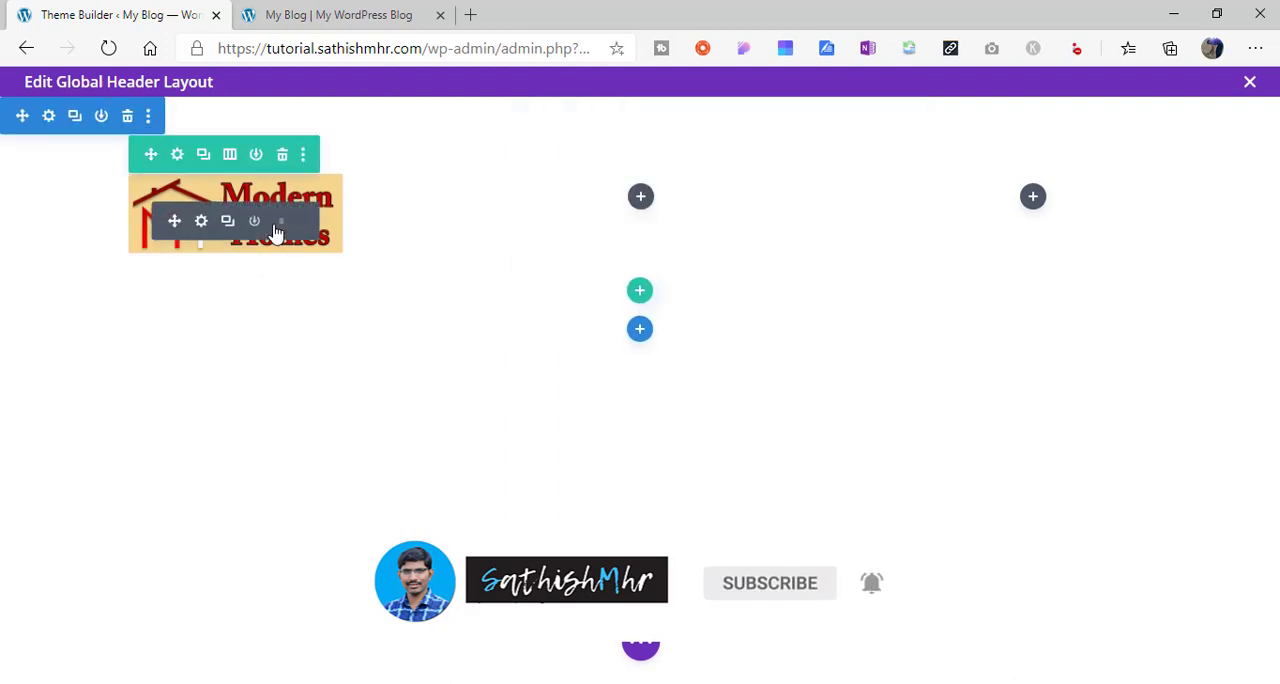
# - Add a Menu module showing Main Menu to the row's middle column and save it
pyautogui.click(641, 198)
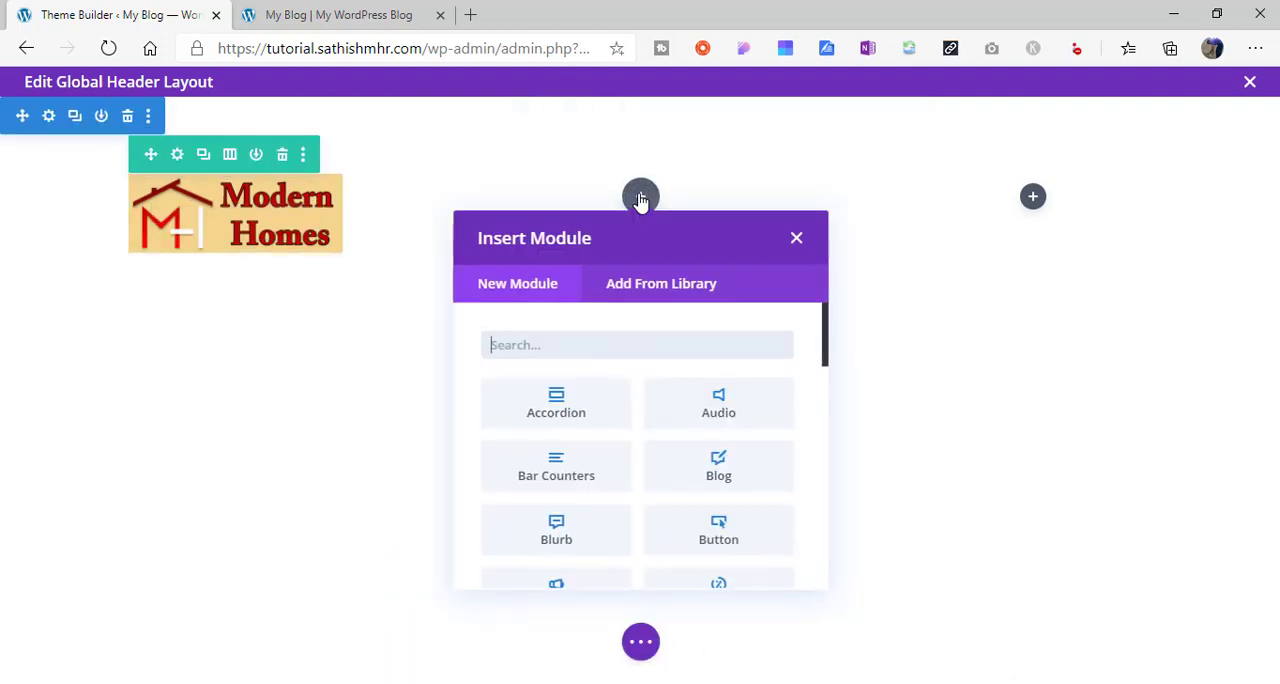
pyautogui.write('menu')
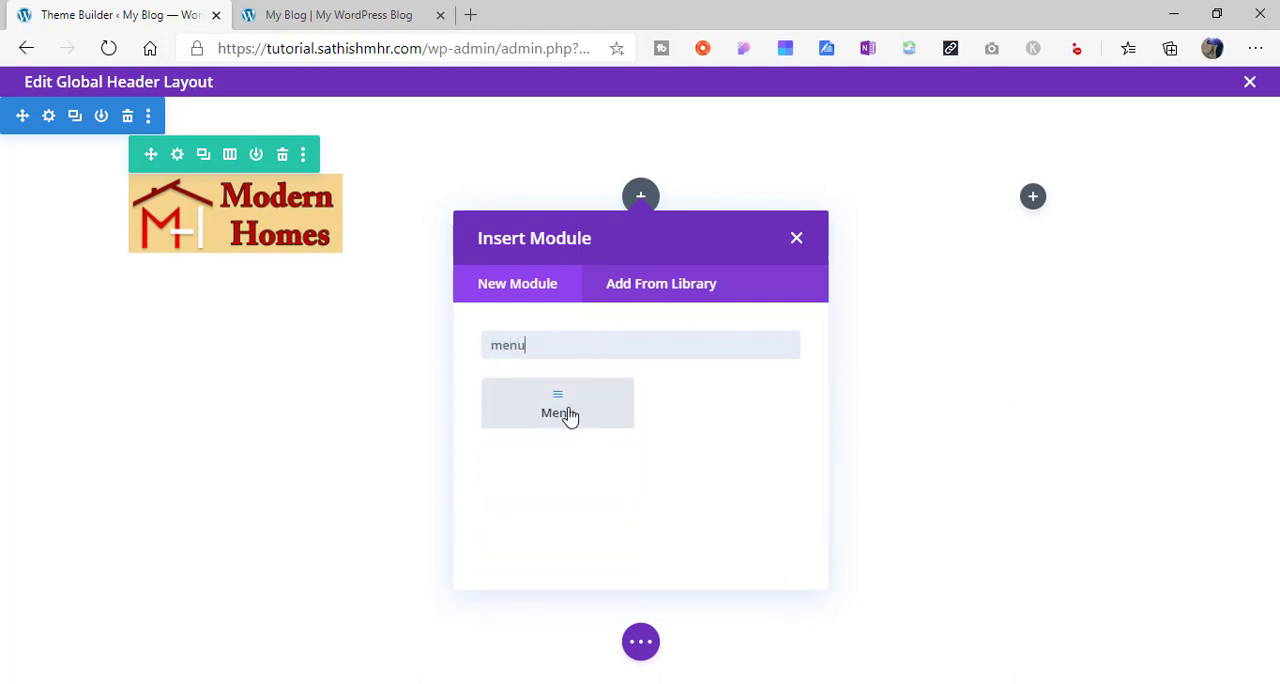
pyautogui.click(569, 414)
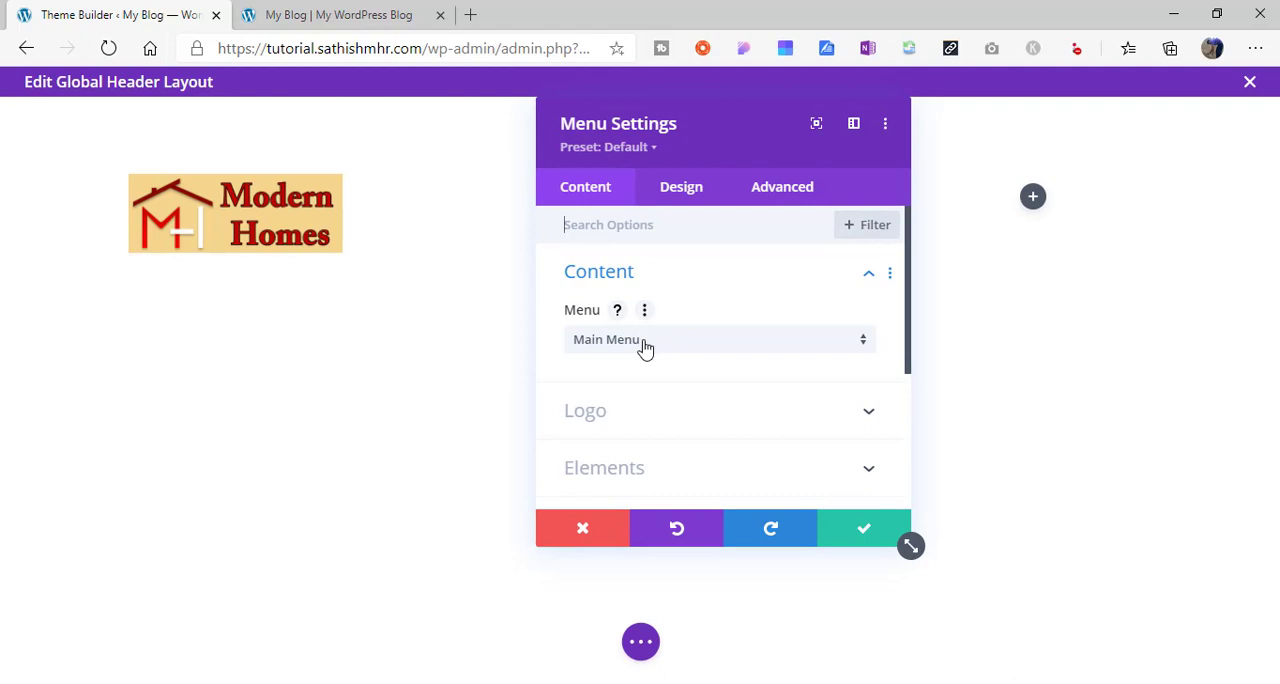
pyautogui.click(645, 346)
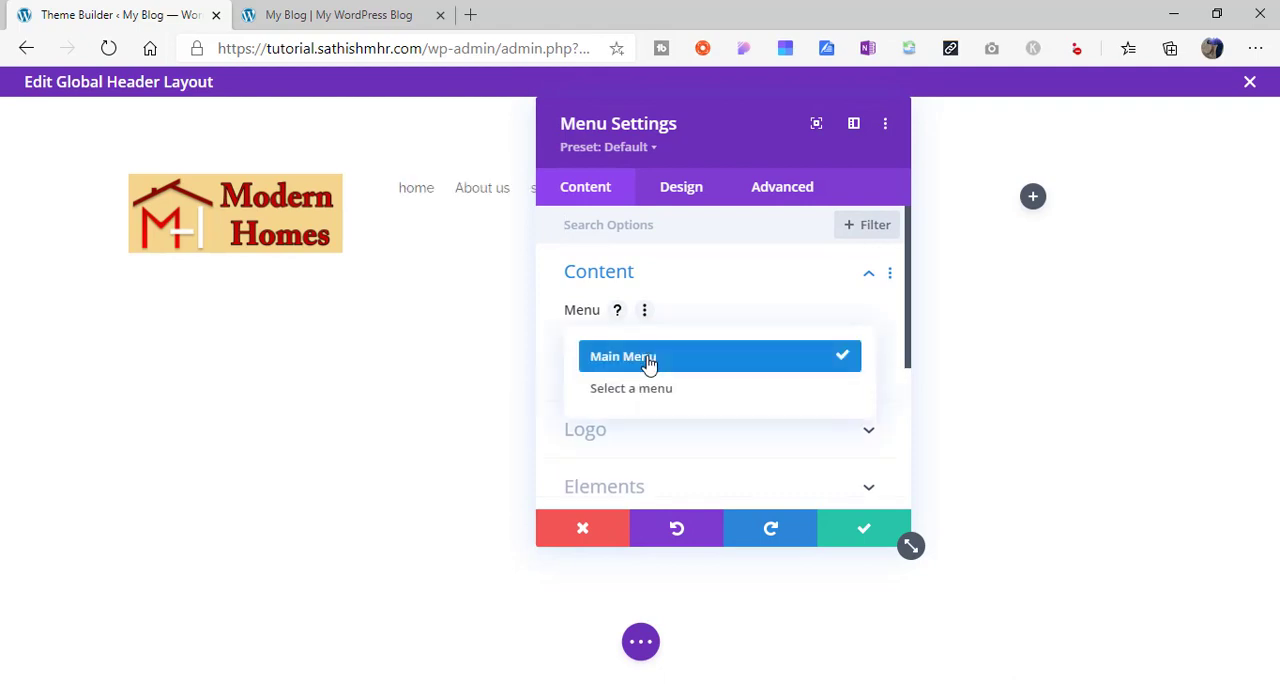
pyautogui.click(648, 360)
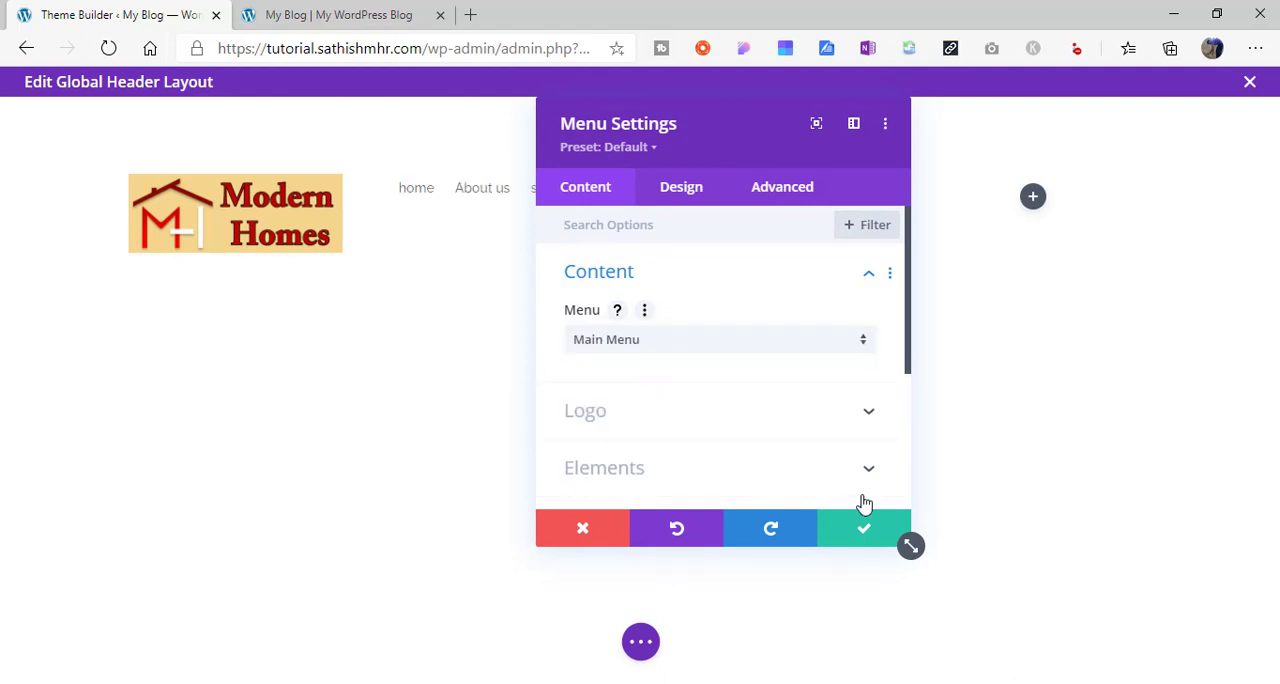
pyautogui.click(864, 528)
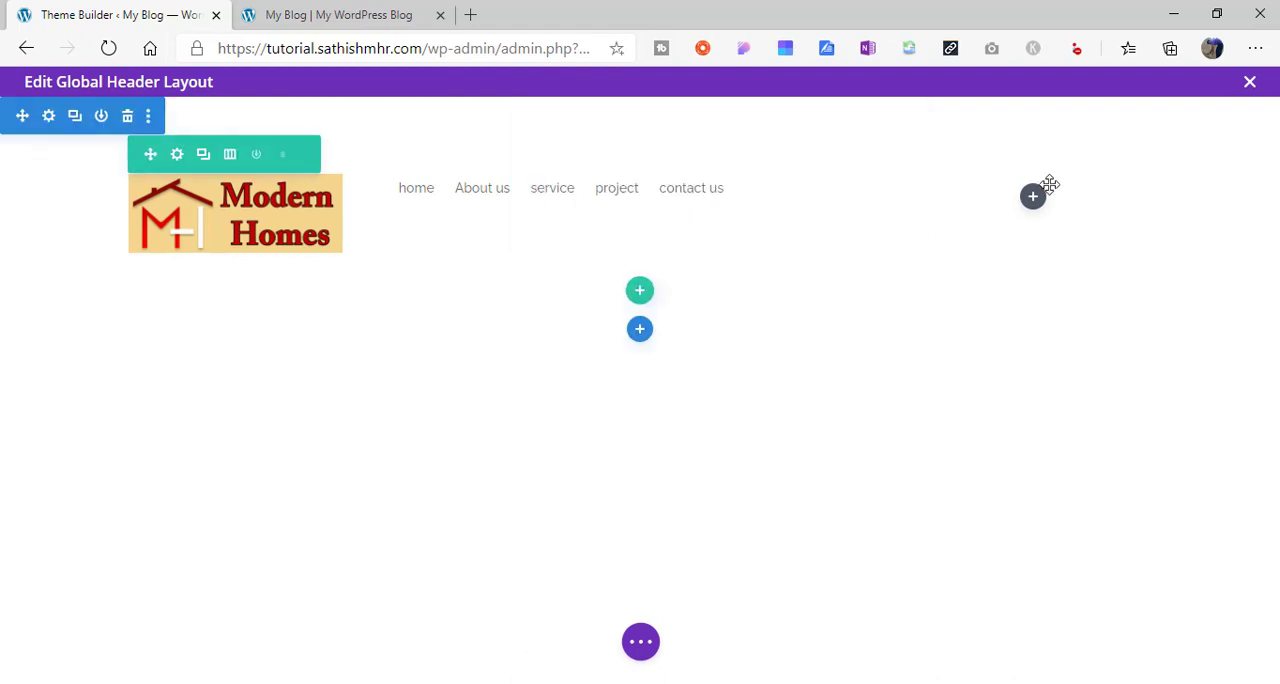
# - Add a Social Media Follow module with the Facebook and Twitter networks to the row's third column and save it
pyautogui.click(1033, 196)
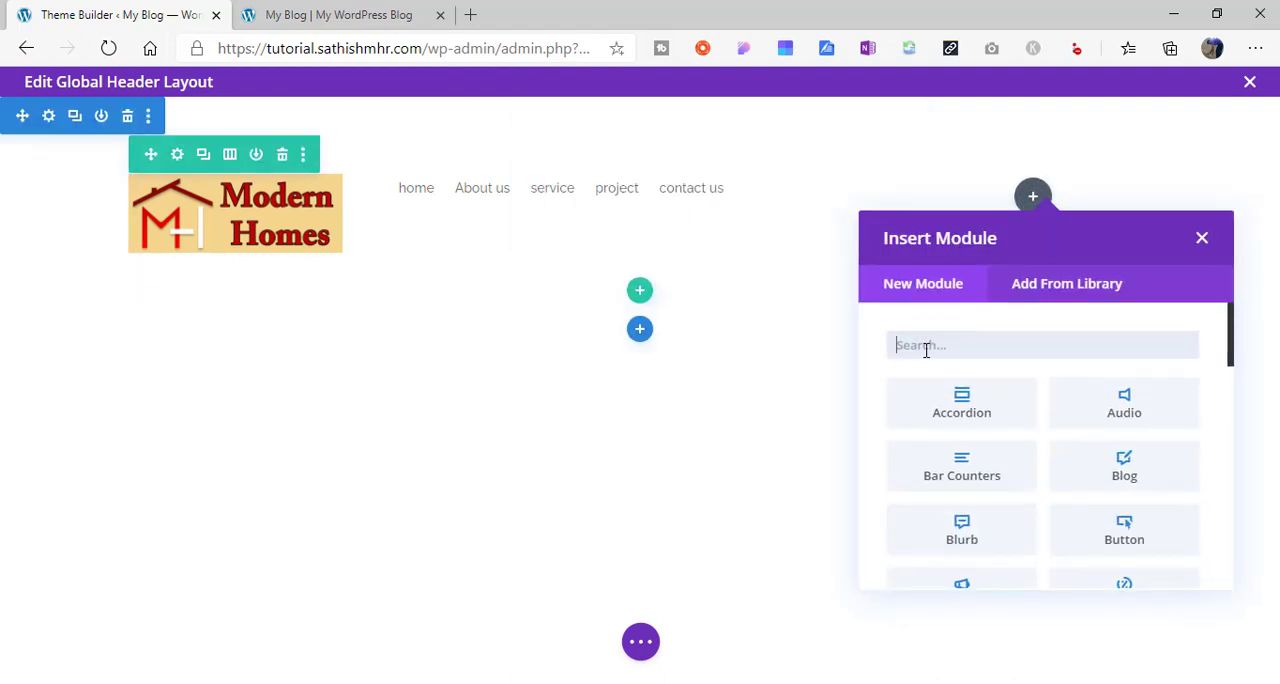
pyautogui.write('socia')
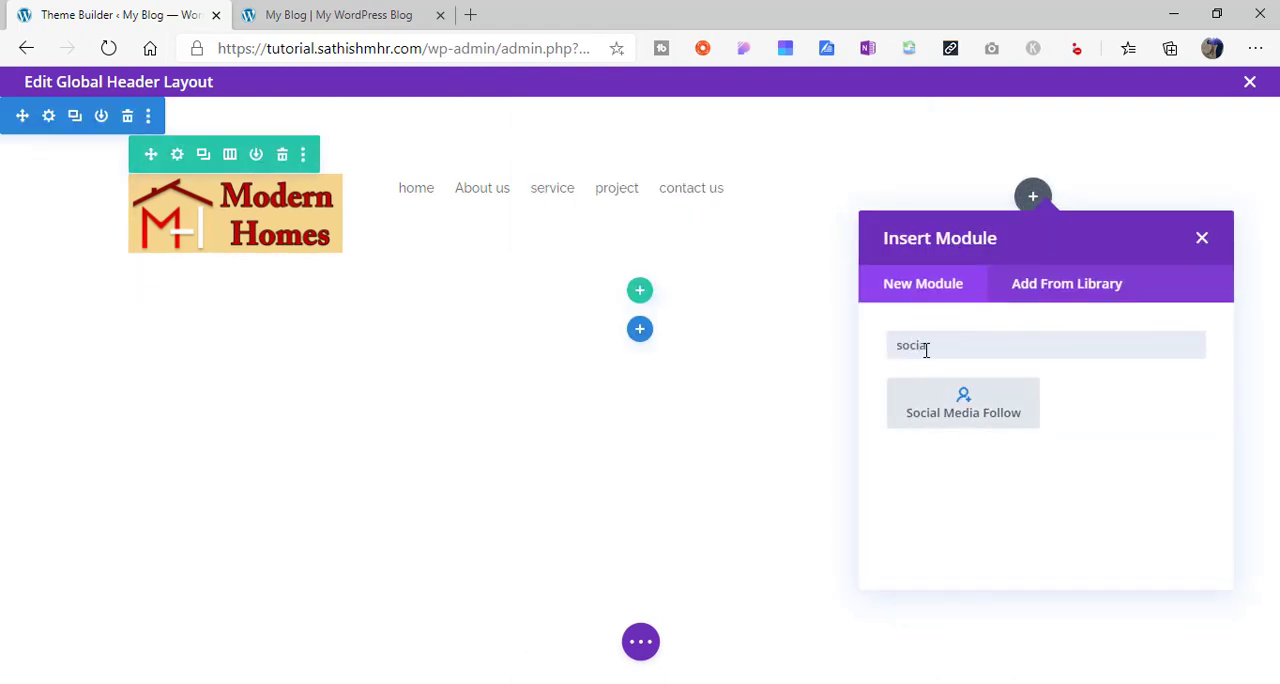
pyautogui.click(965, 418)
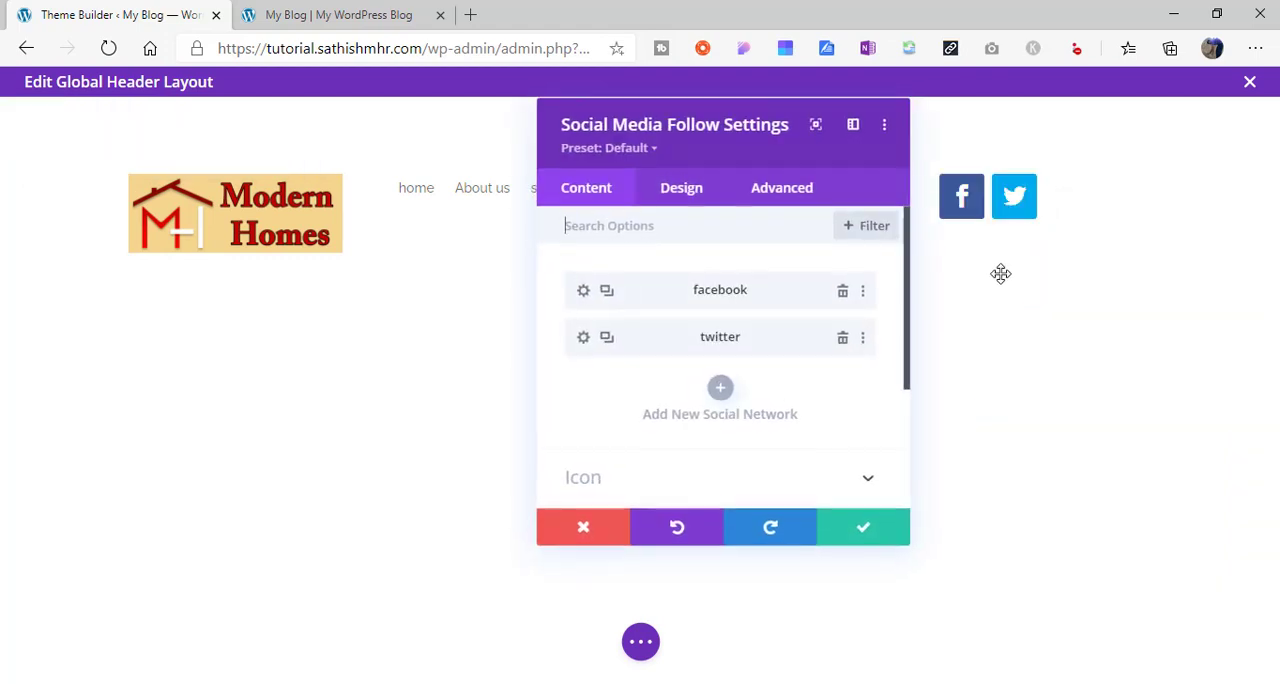
pyautogui.click(860, 528)
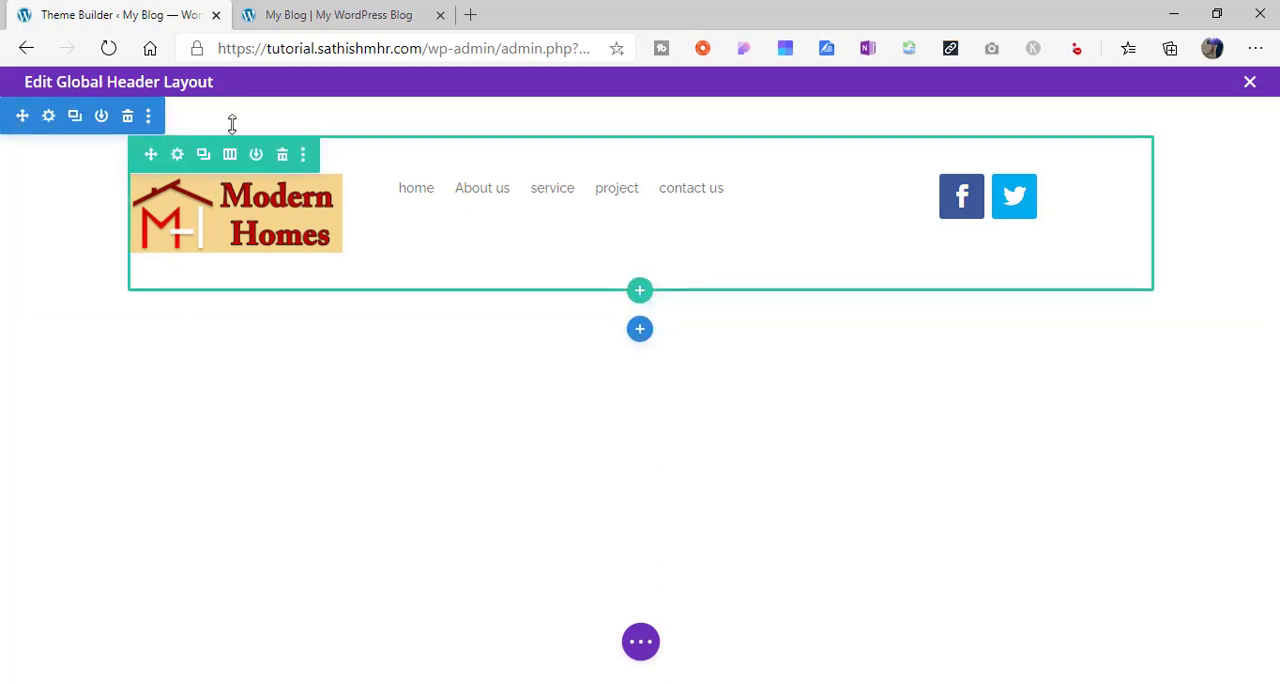
# - Set the header section's top and bottom padding to 0px and save the section settings
pyautogui.click(48, 118)
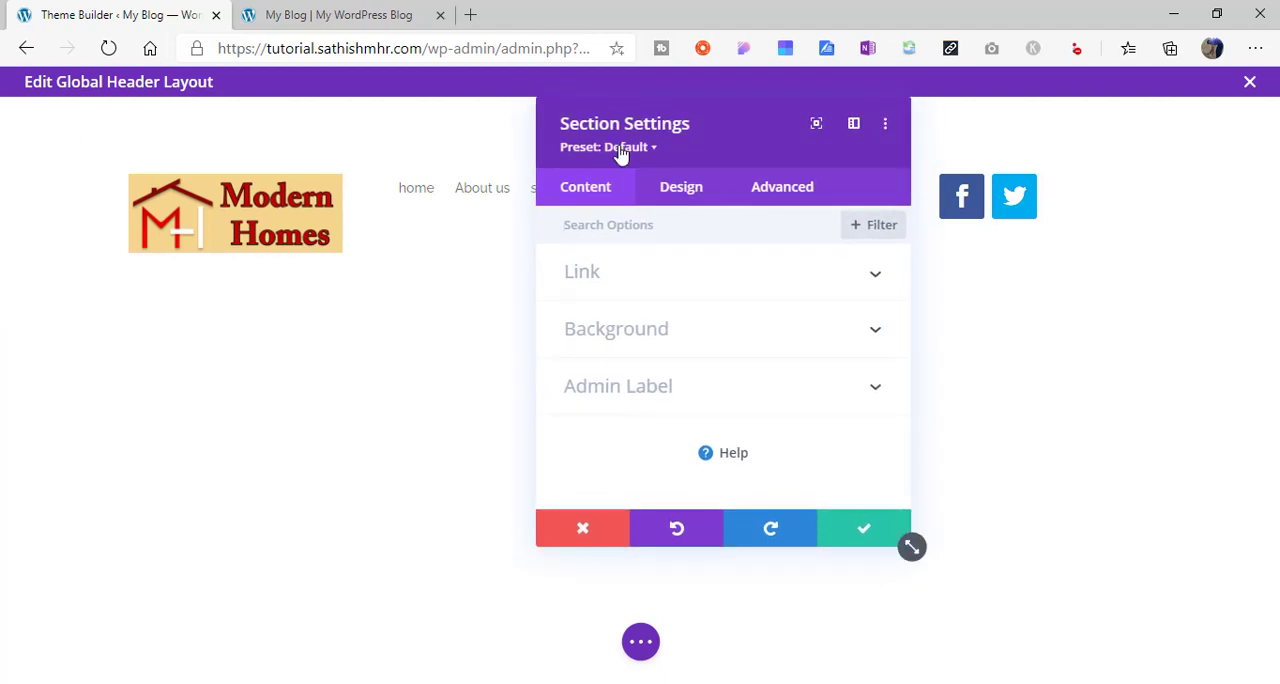
pyautogui.click(683, 190)
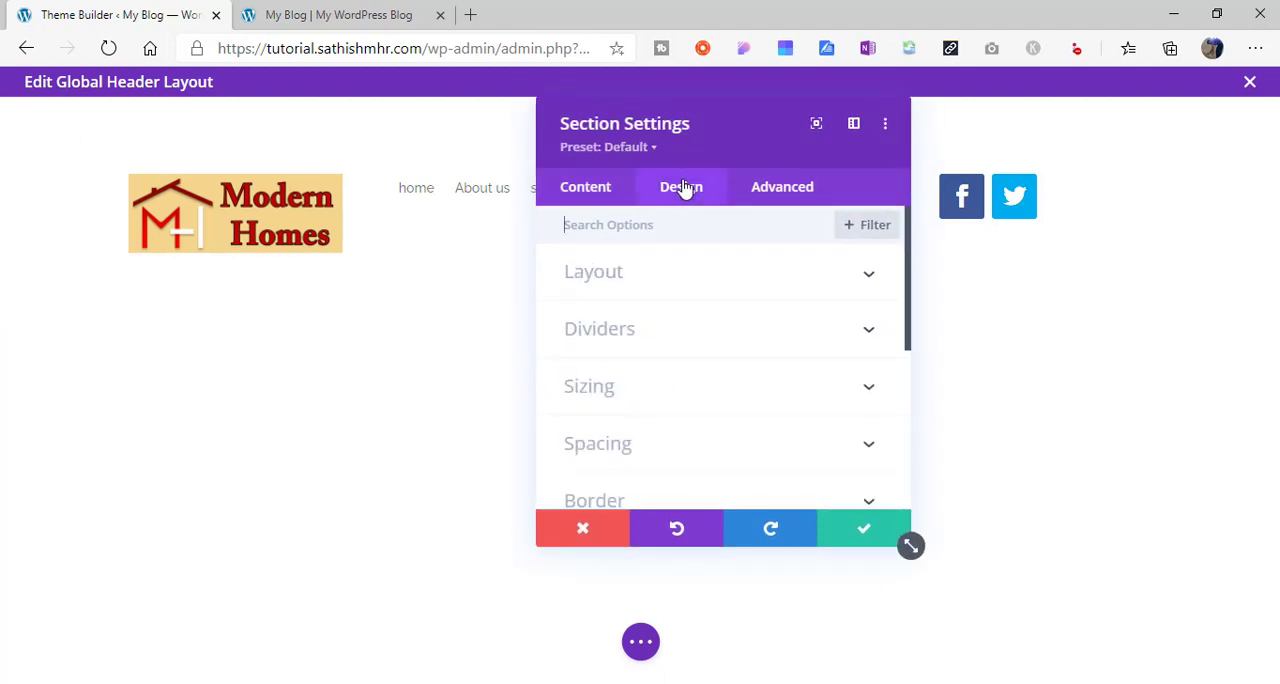
pyautogui.click(662, 457)
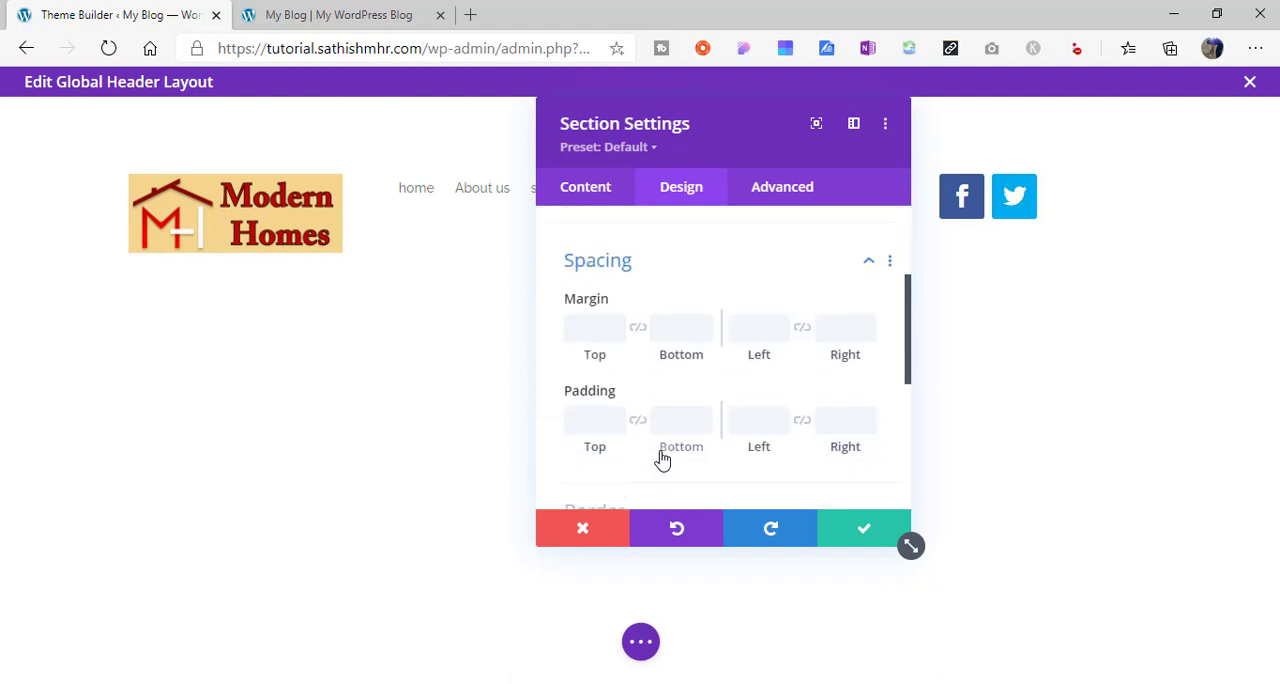
pyautogui.click(600, 397)
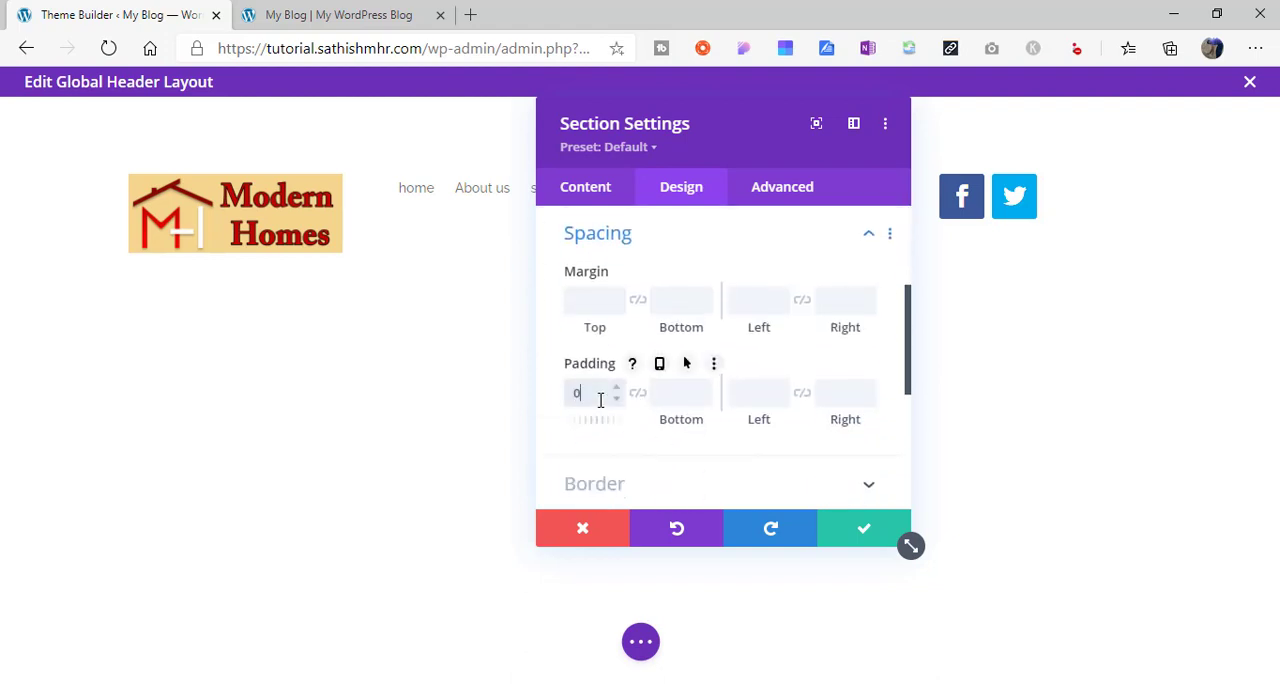
pyautogui.write('0px')
pyautogui.click(692, 391)
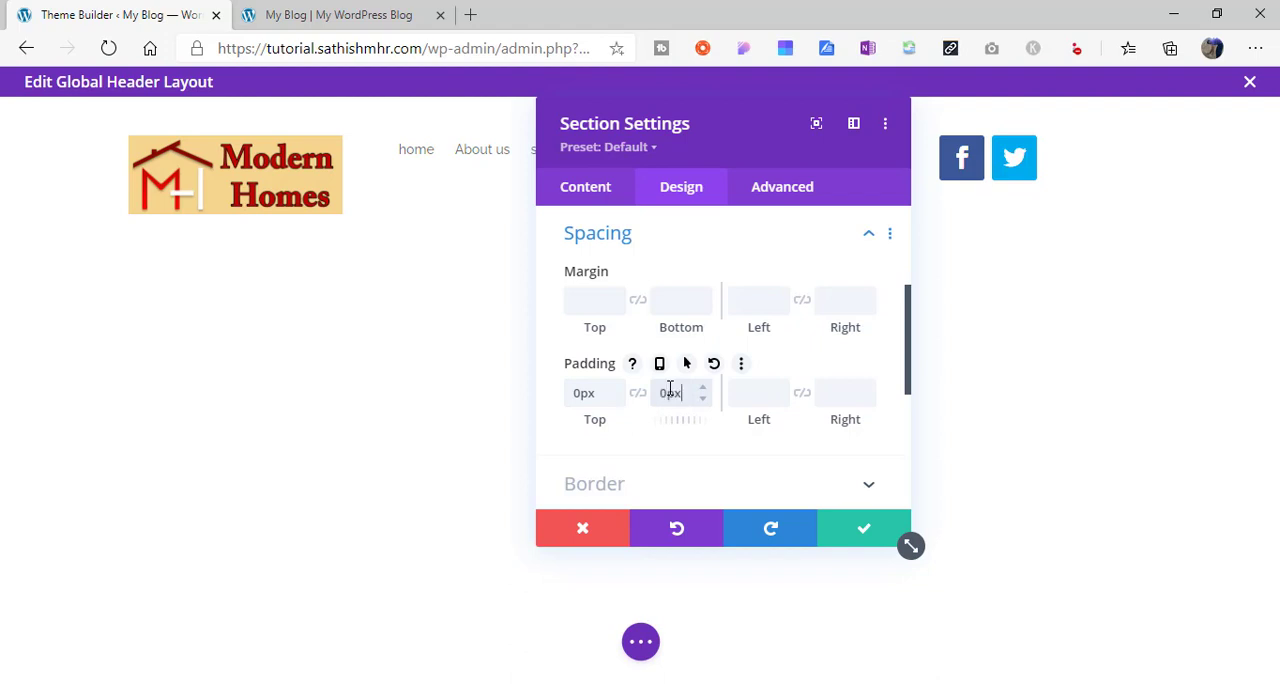
pyautogui.click(846, 530)
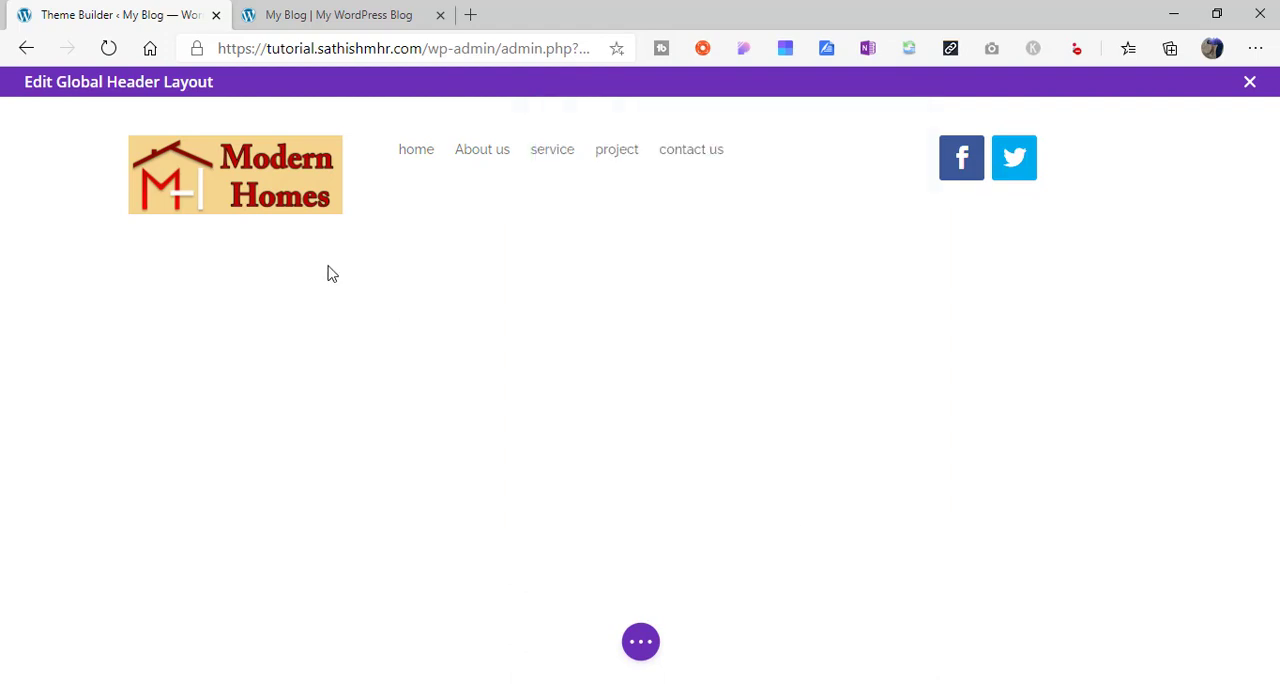
# - Set the header row's top and bottom padding to 0px and save the row settings
pyautogui.moveTo(214, 132)
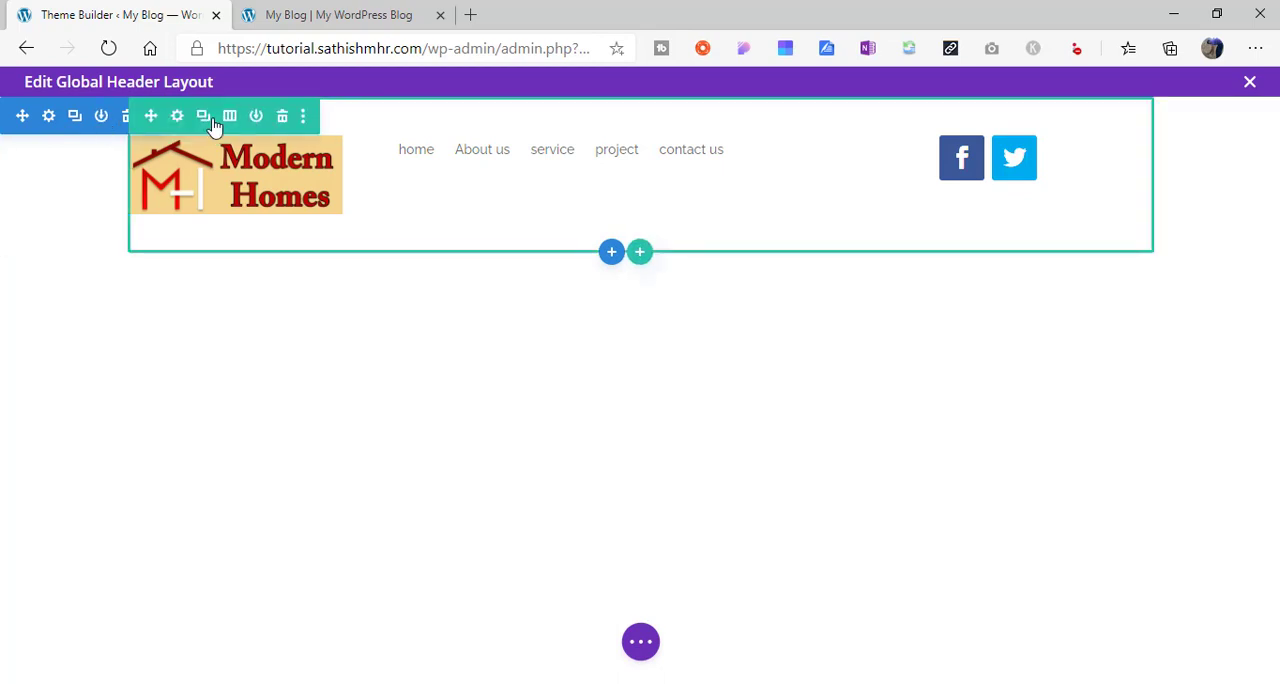
pyautogui.moveTo(165, 181)
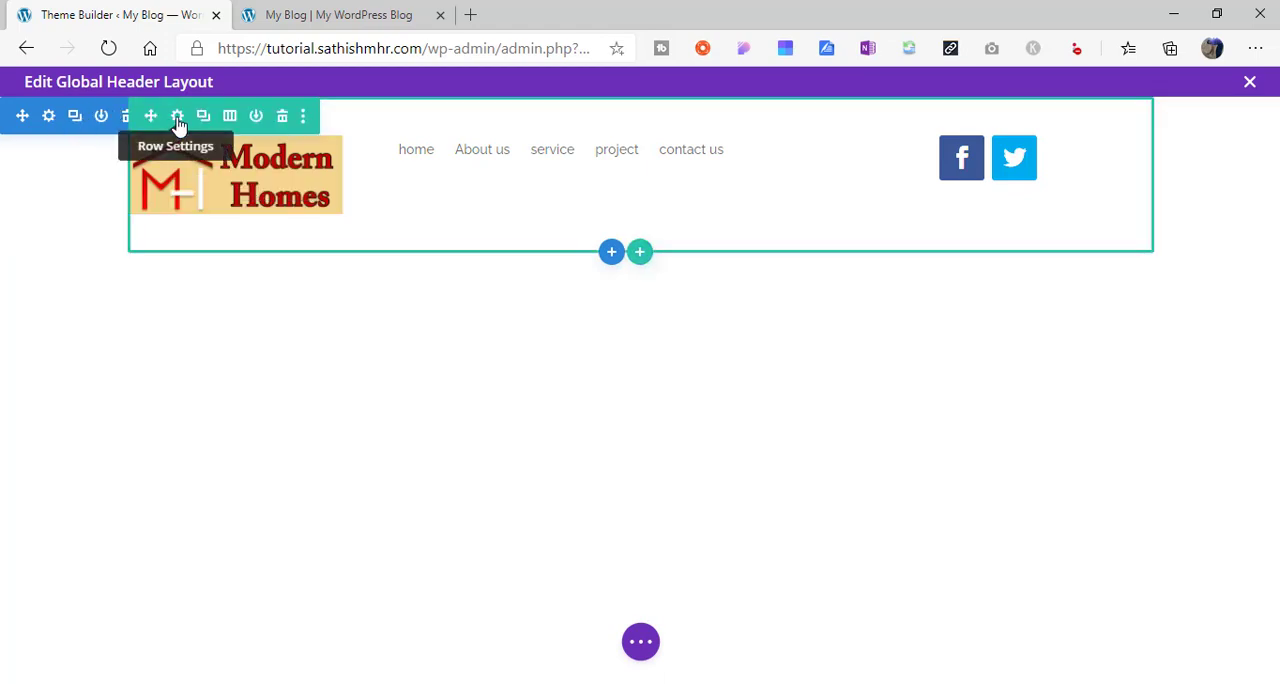
pyautogui.click(178, 118)
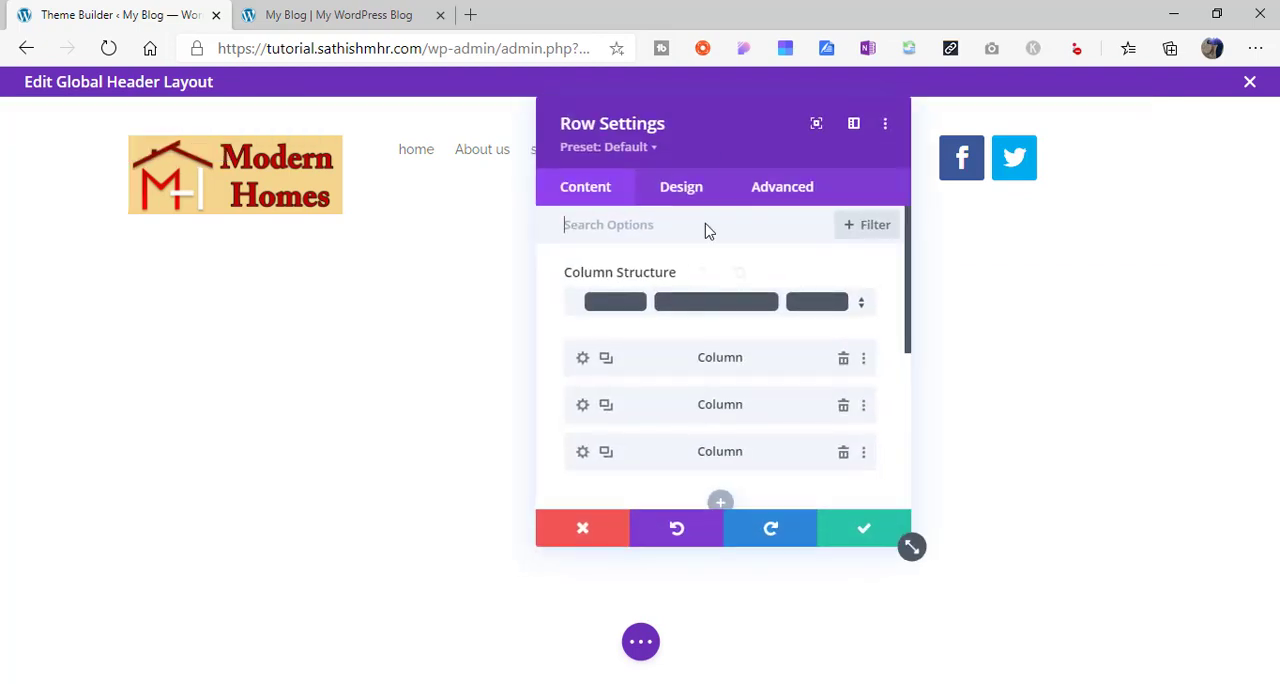
pyautogui.click(700, 192)
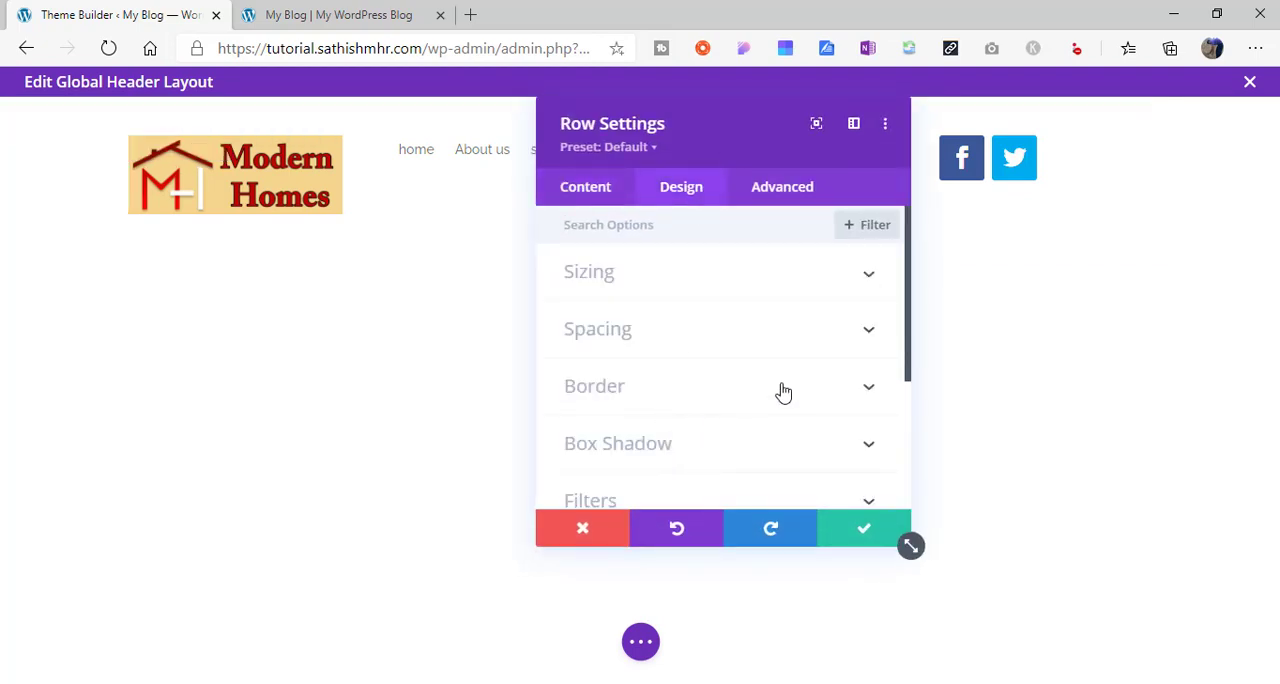
pyautogui.click(750, 342)
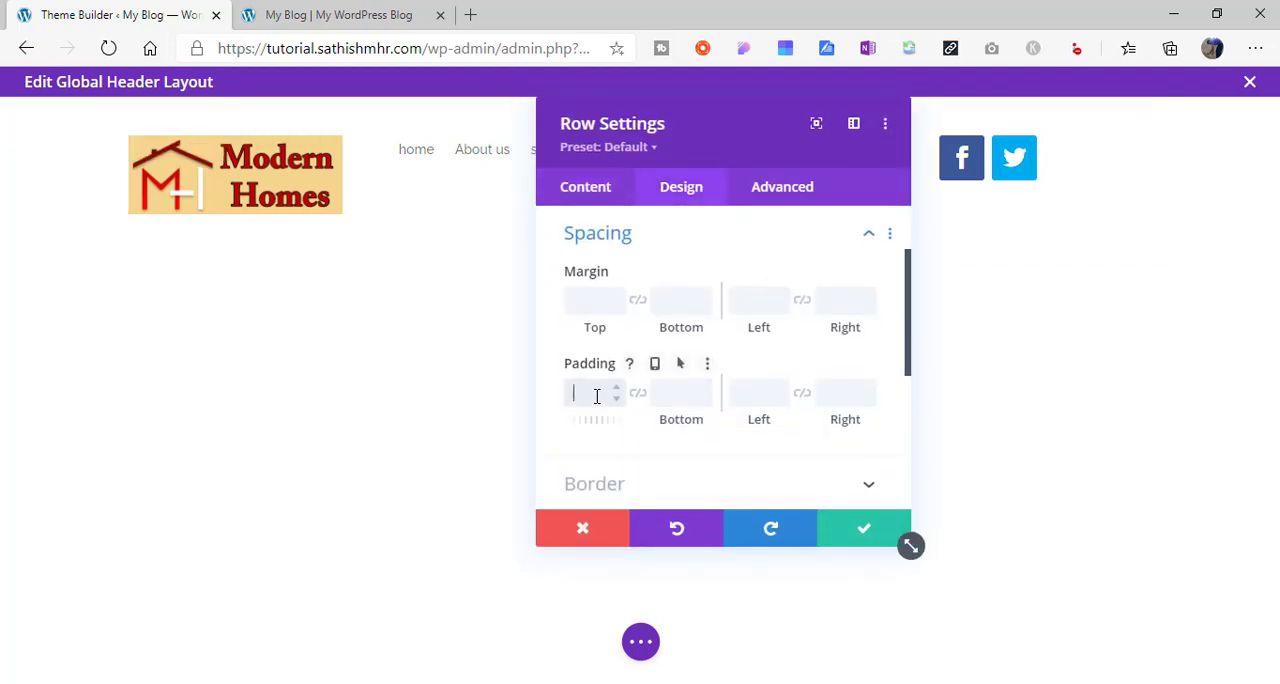
pyautogui.press('Tab')
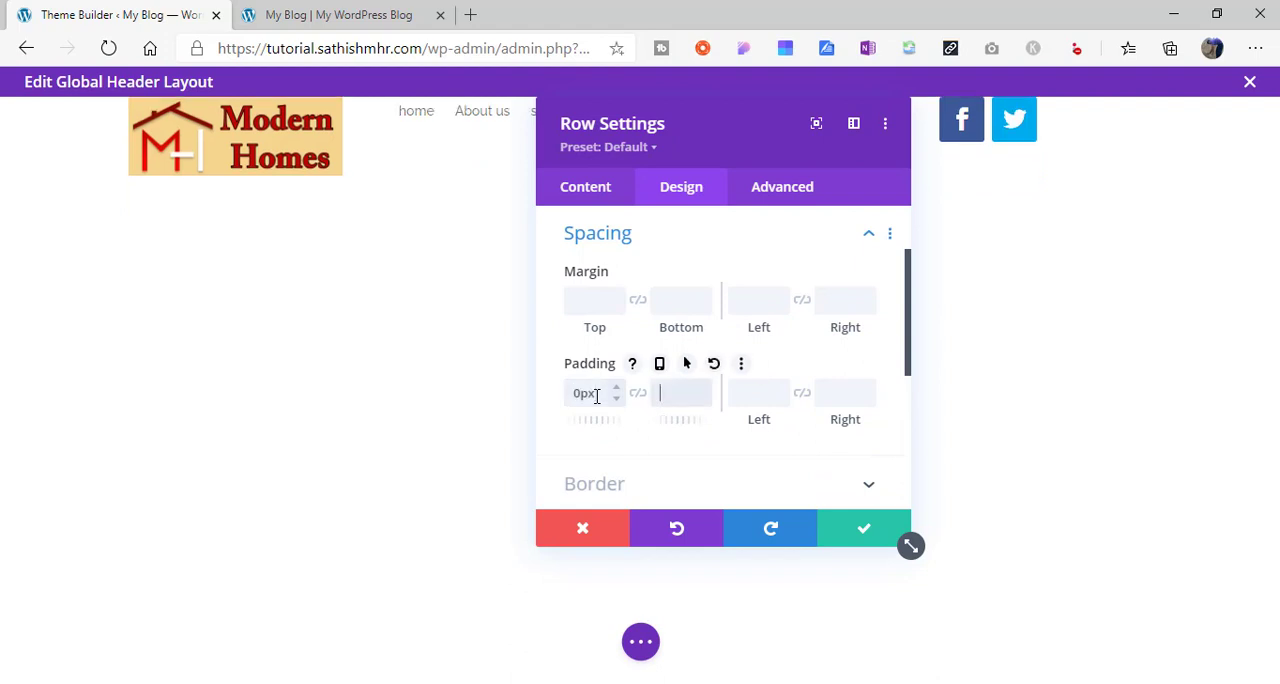
pyautogui.write('0px')
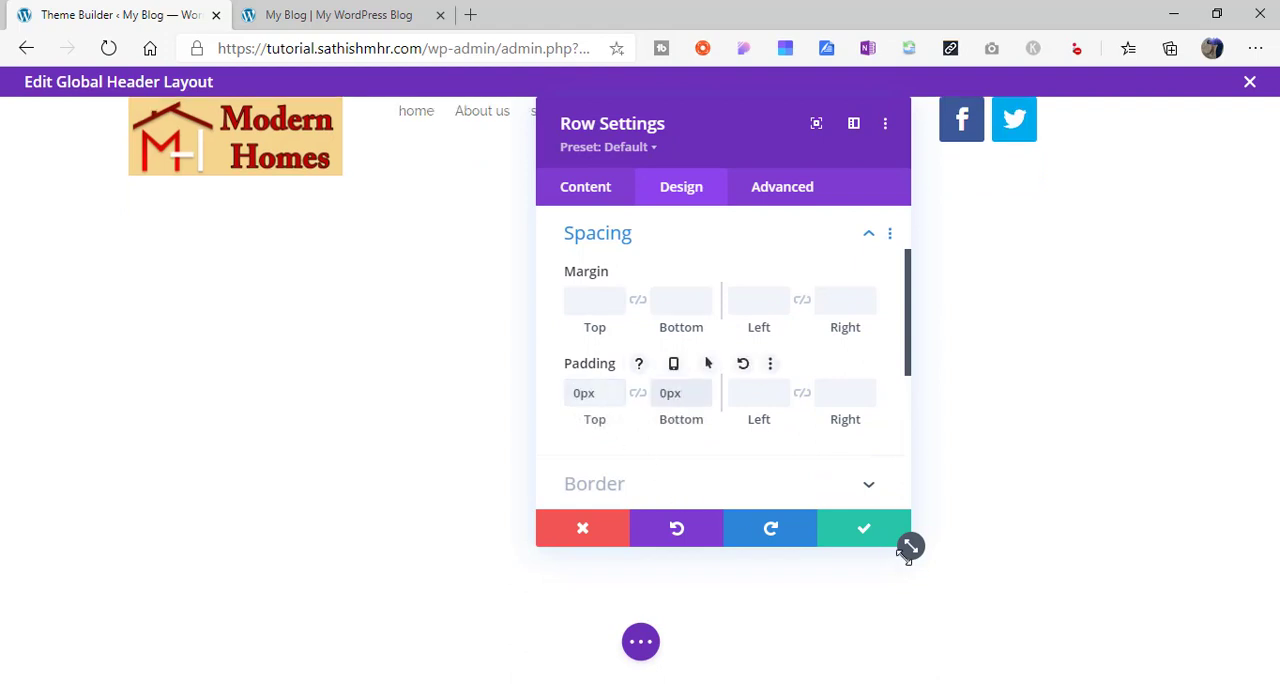
pyautogui.click(864, 528)
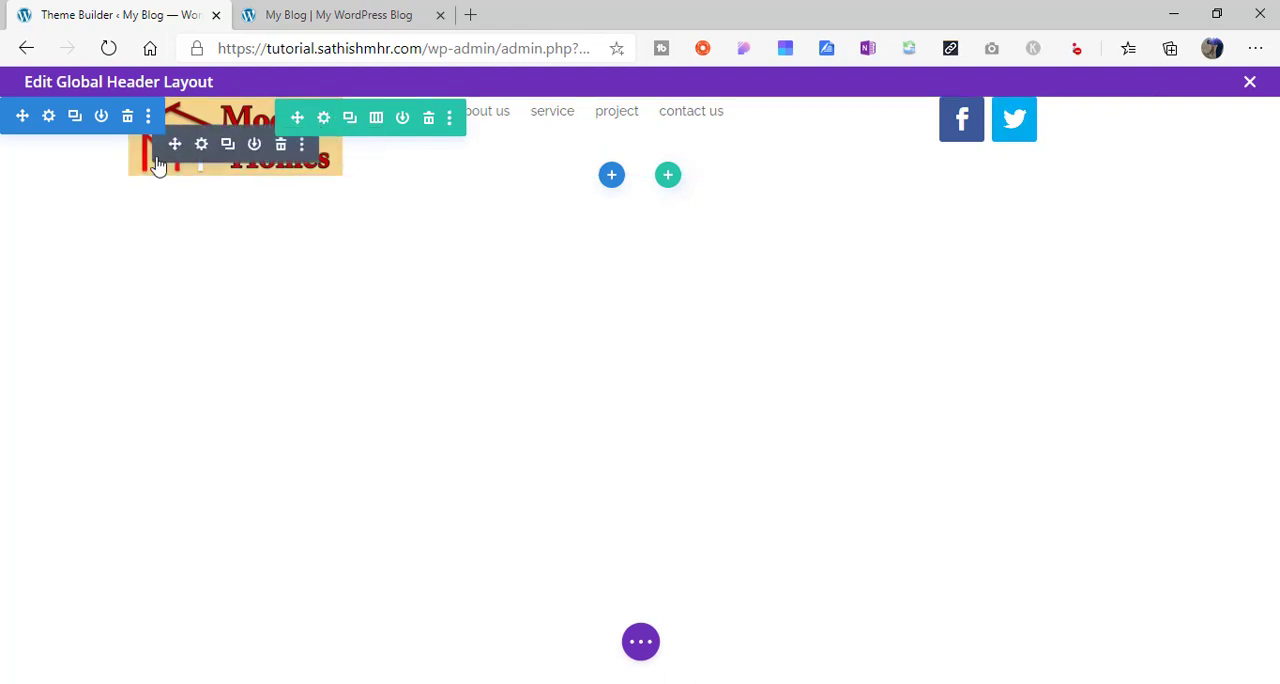
# - Set the header row's width to 95% and its max width to 100%, and save the row settings
pyautogui.click(324, 121)
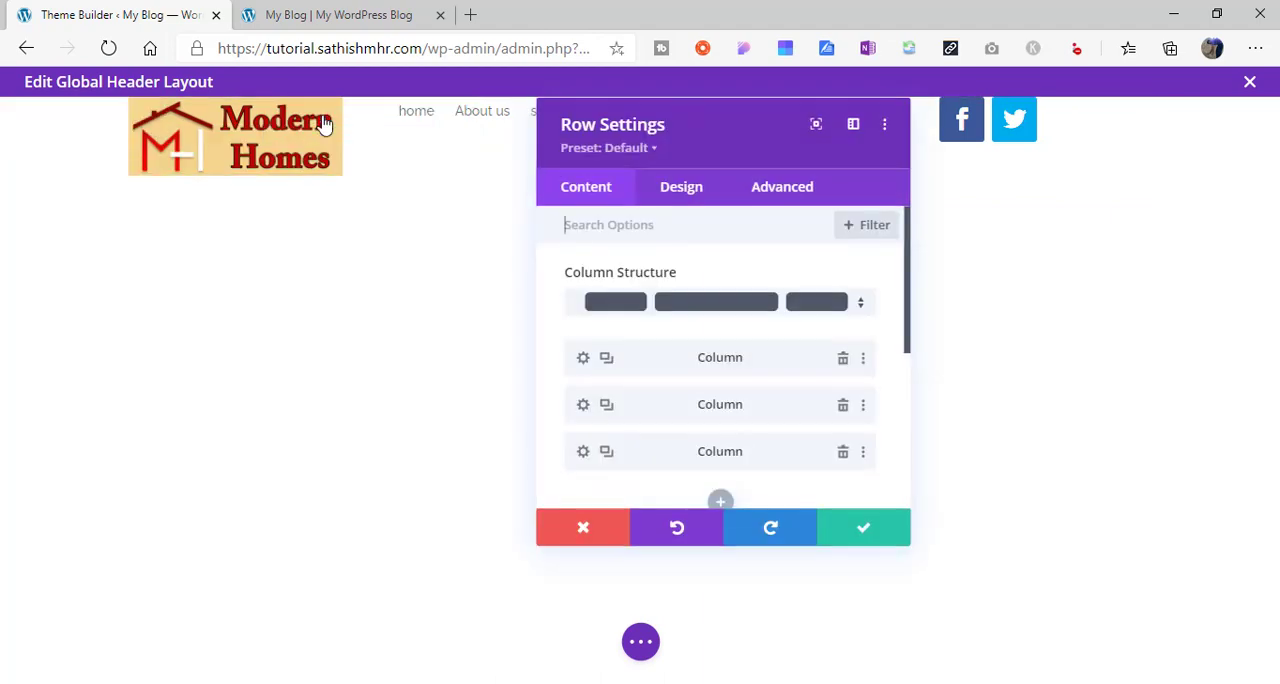
pyautogui.click(686, 192)
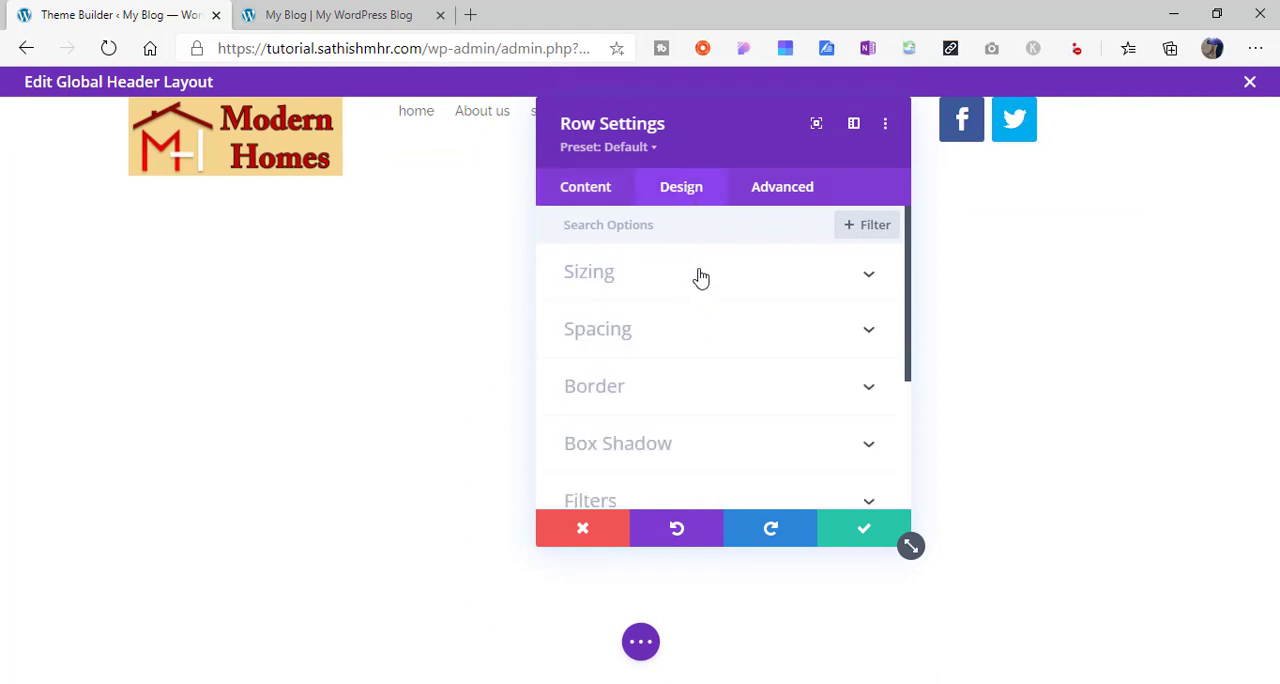
pyautogui.click(700, 278)
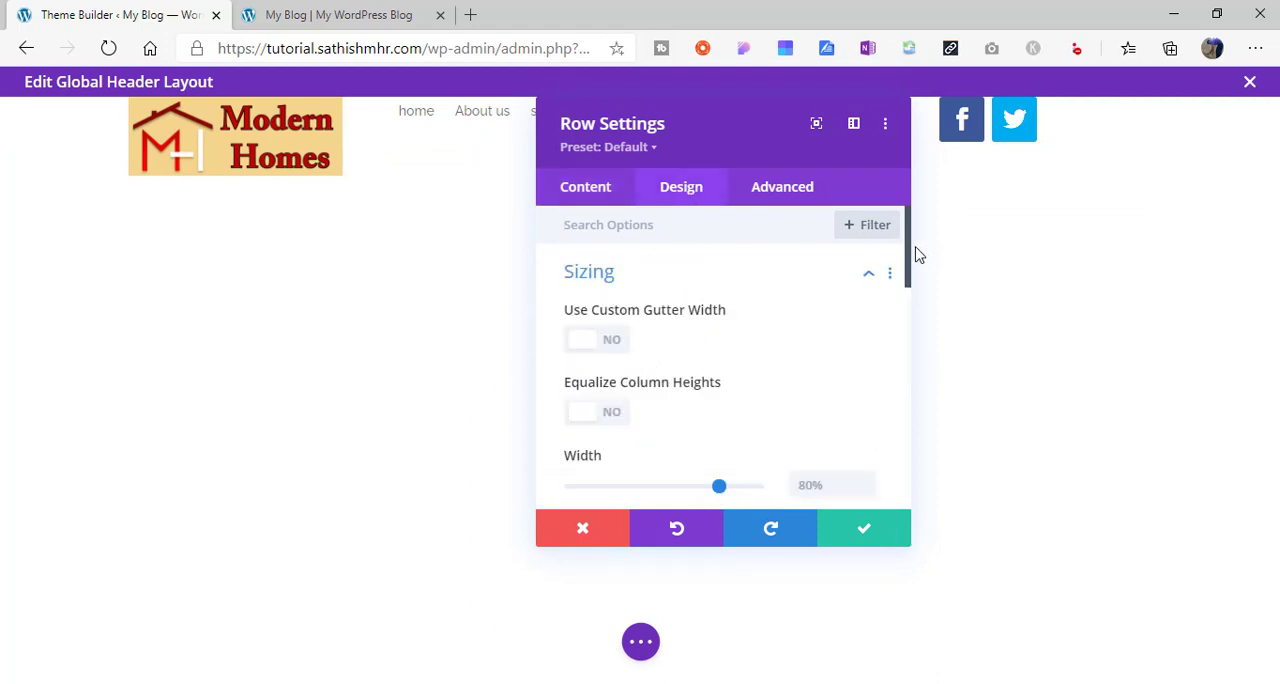
pyautogui.moveTo(908, 271); pyautogui.dragTo(848, 325)
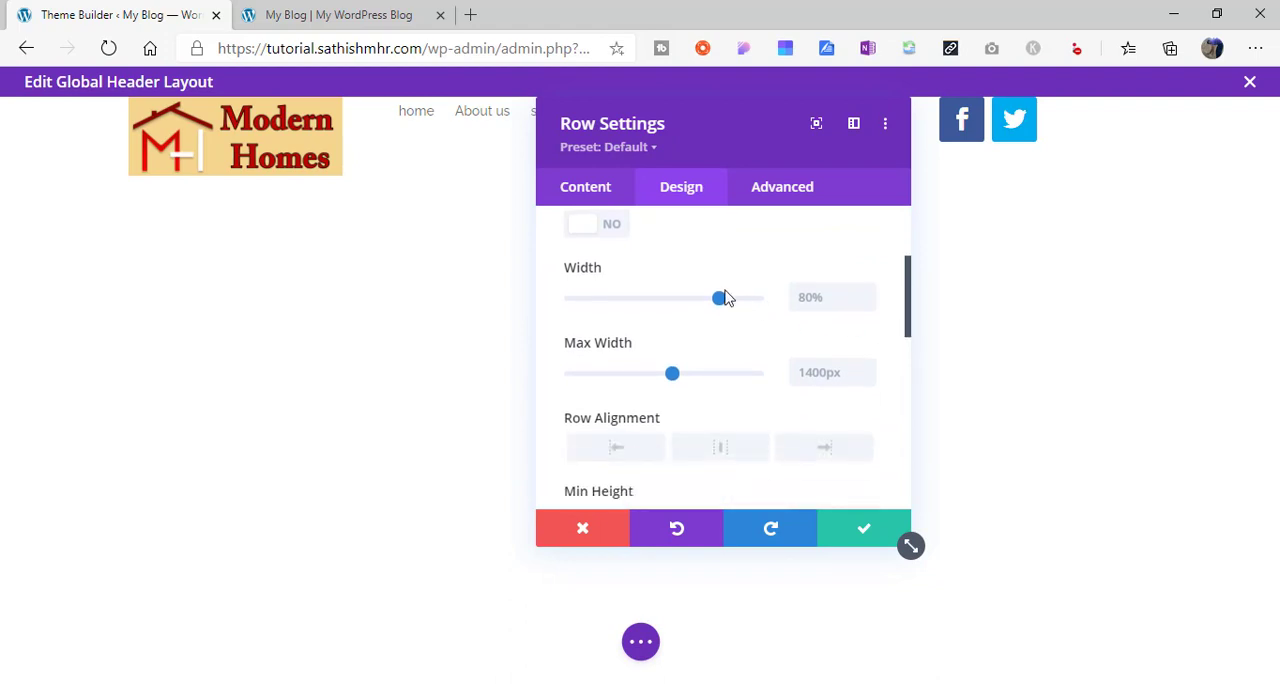
pyautogui.moveTo(722, 305); pyautogui.dragTo(750, 305)
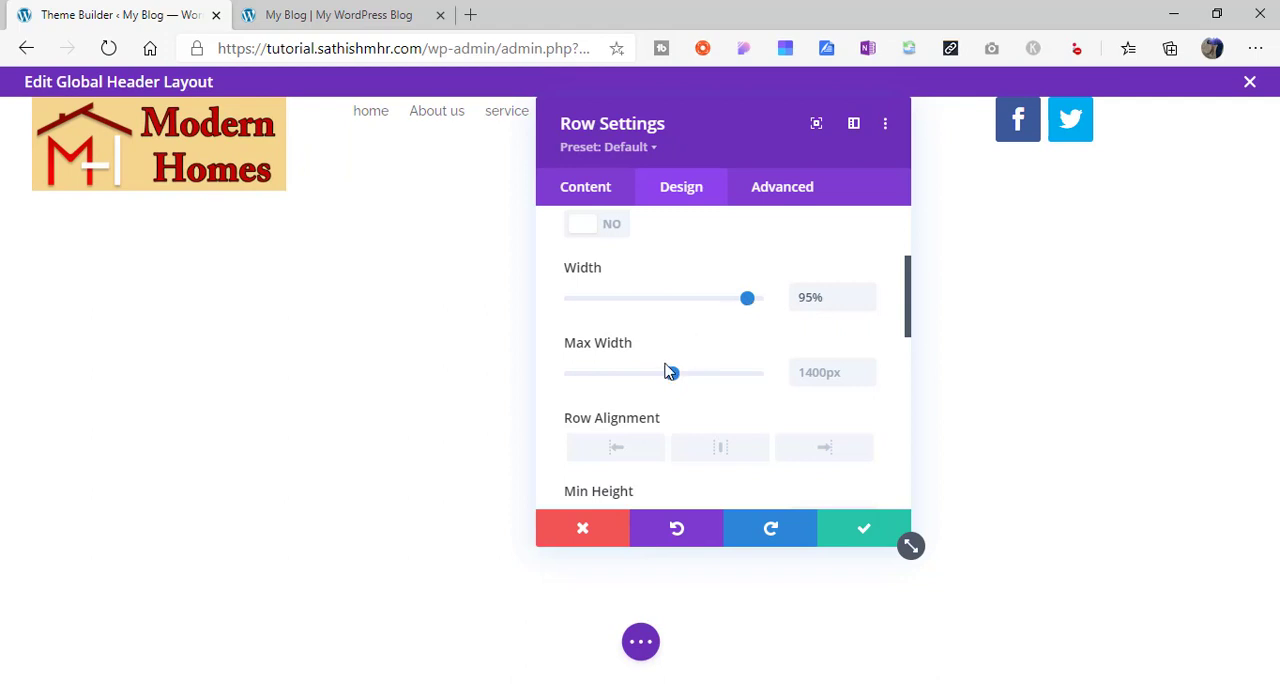
pyautogui.moveTo(670, 372); pyautogui.dragTo(858, 370)
pyautogui.write('10')
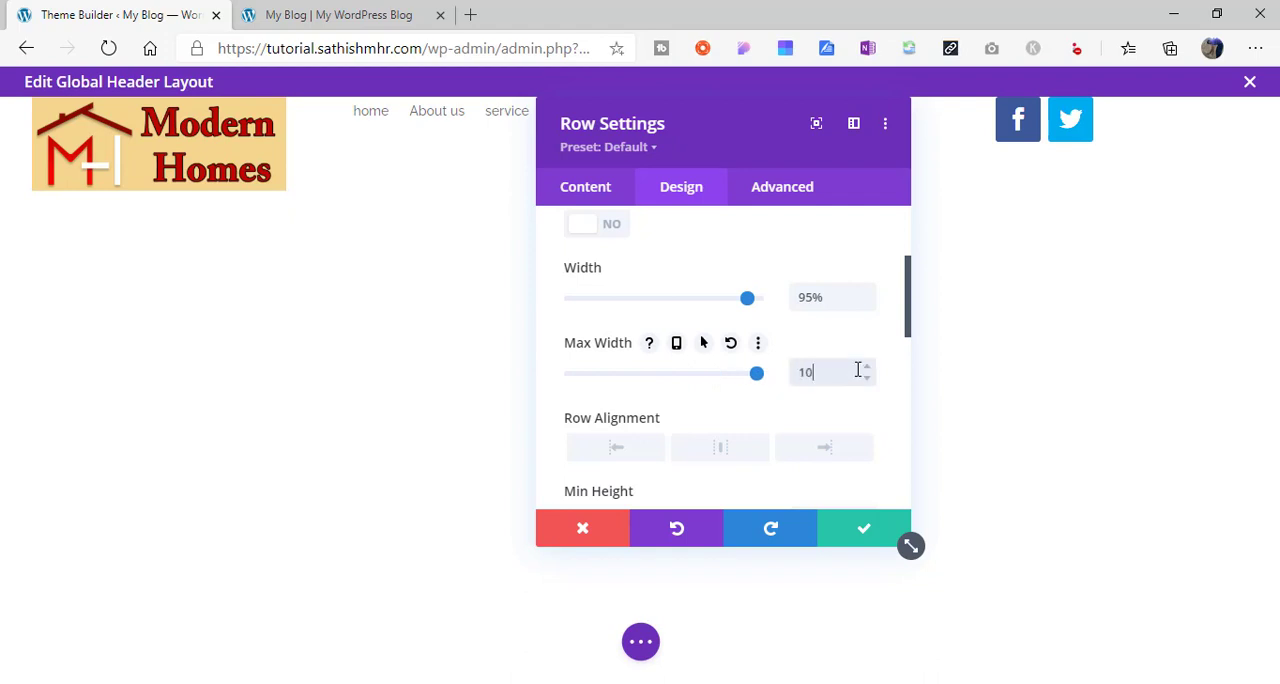
pyautogui.write('0px')
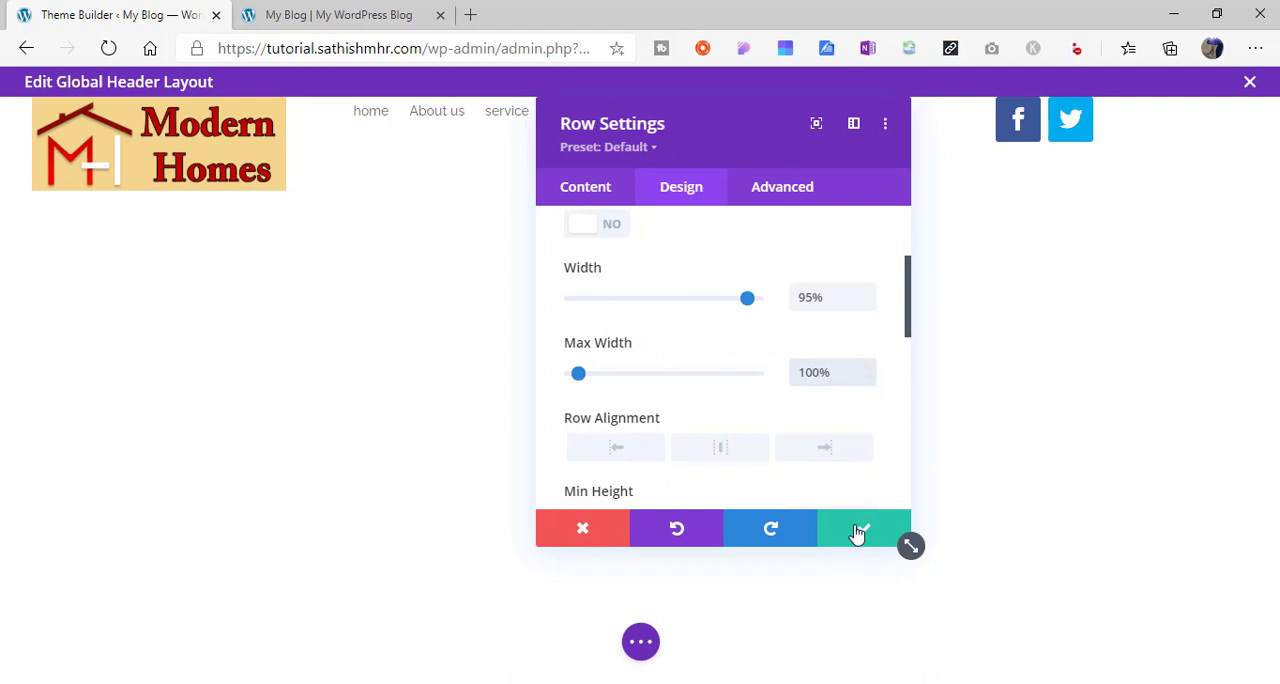
pyautogui.click(718, 449)
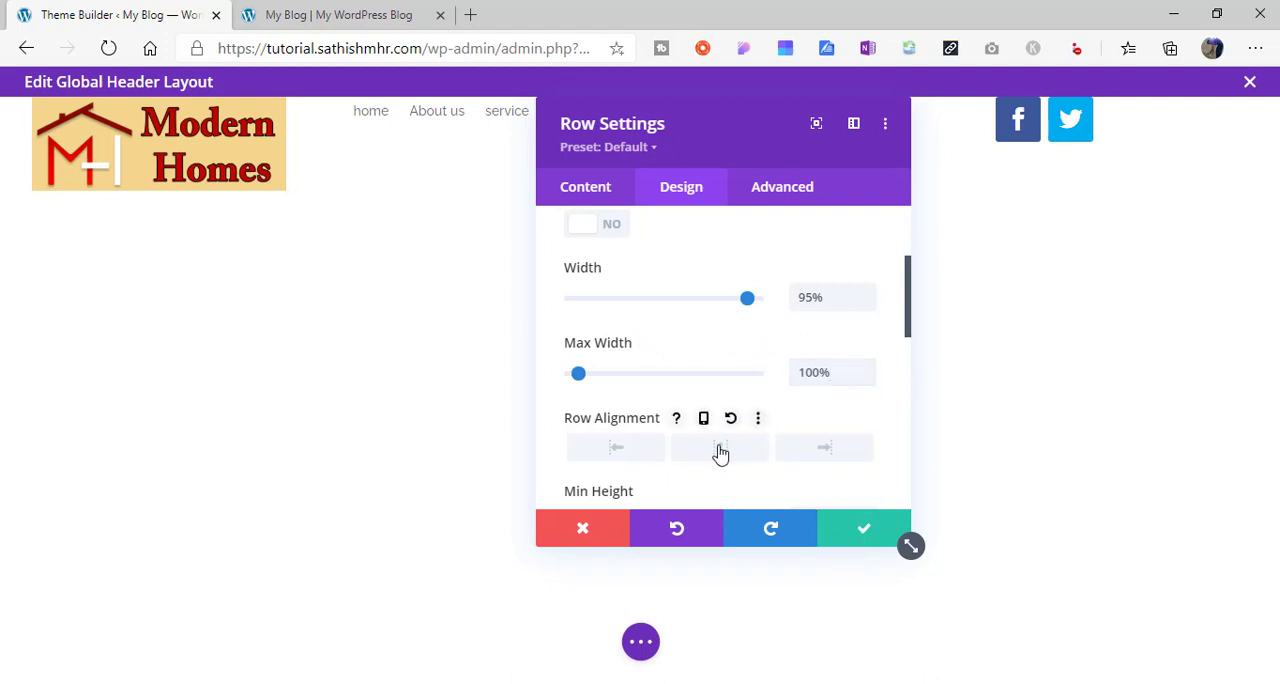
pyautogui.click(856, 529)
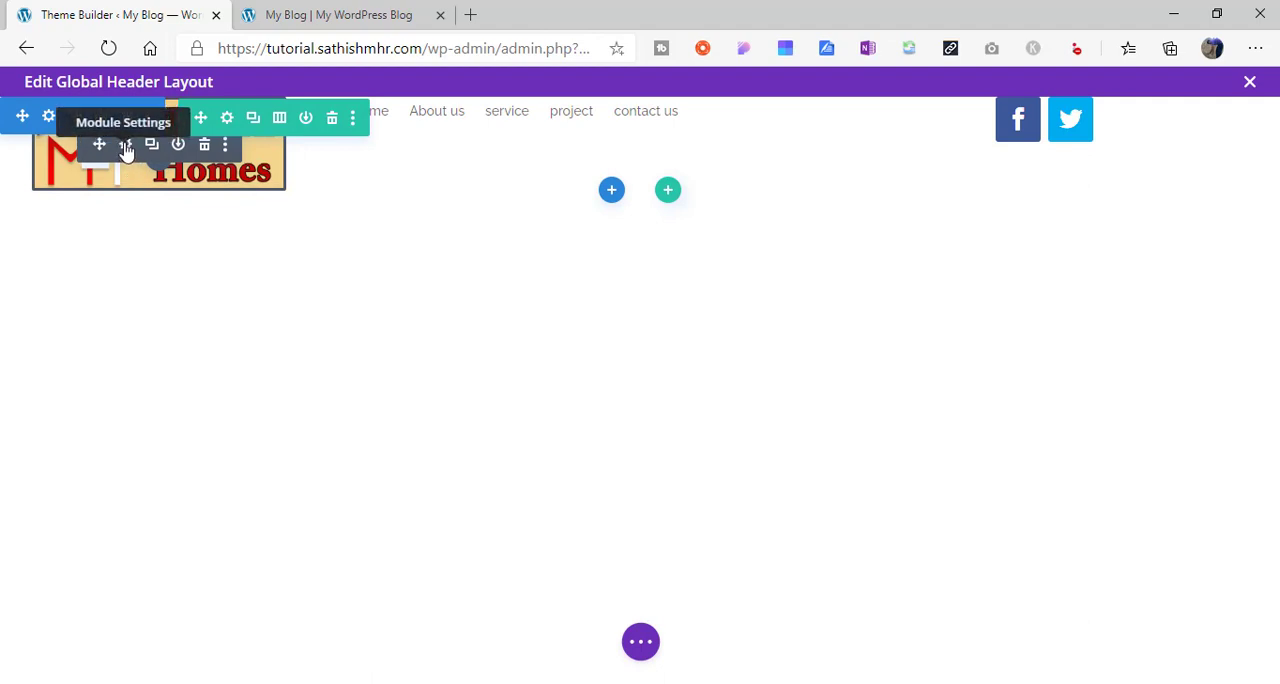
# - Link the logo image to the dynamic Homepage Link and save the image settings
pyautogui.click(126, 148)
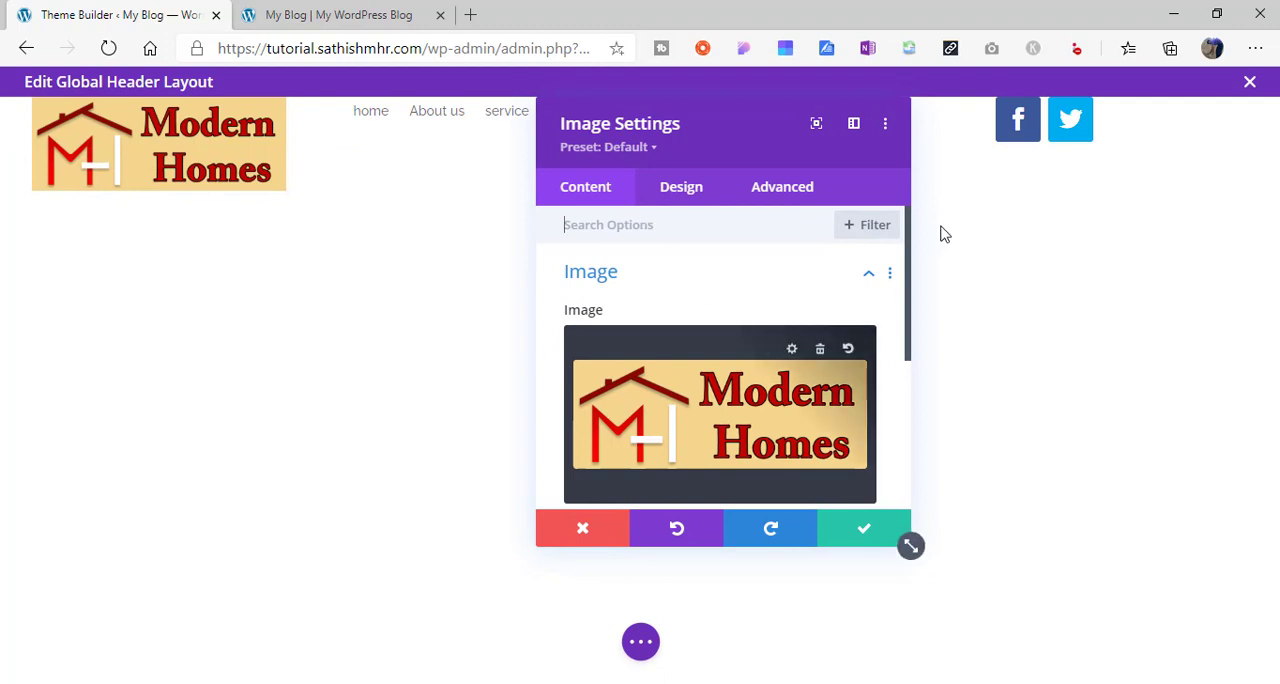
pyautogui.moveTo(911, 274); pyautogui.dragTo(920, 383)
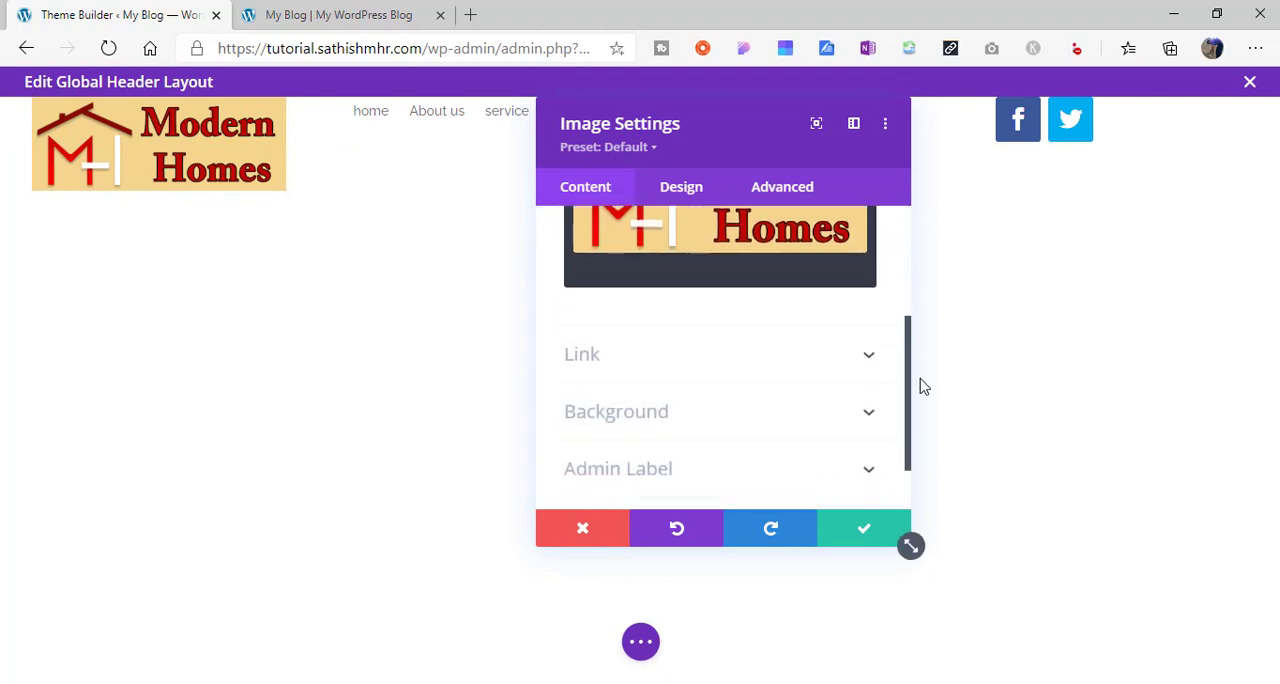
pyautogui.click(843, 364)
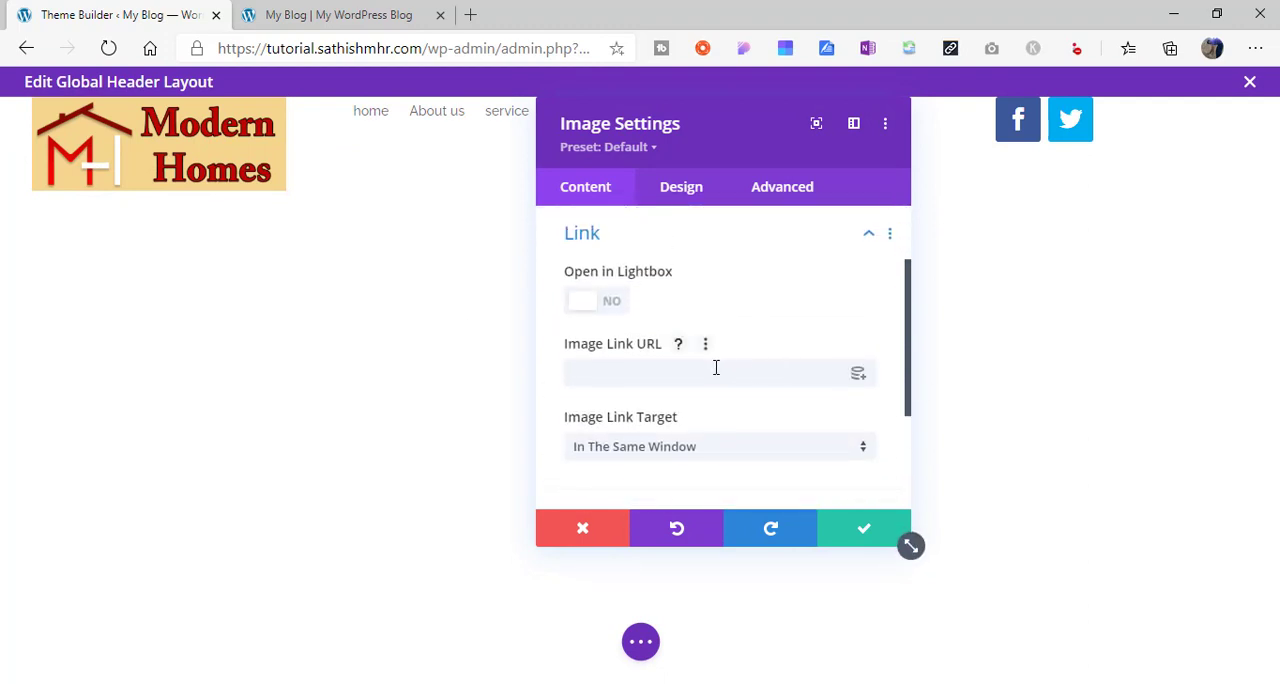
pyautogui.click(657, 373)
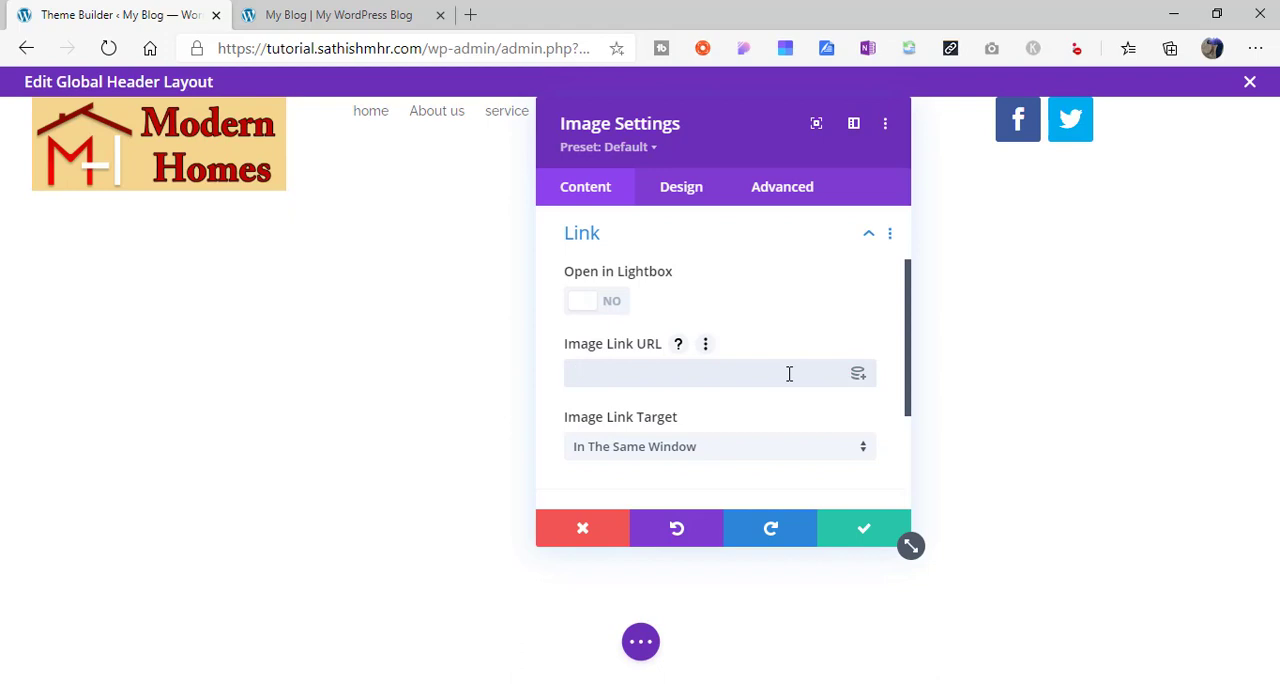
pyautogui.click(859, 375)
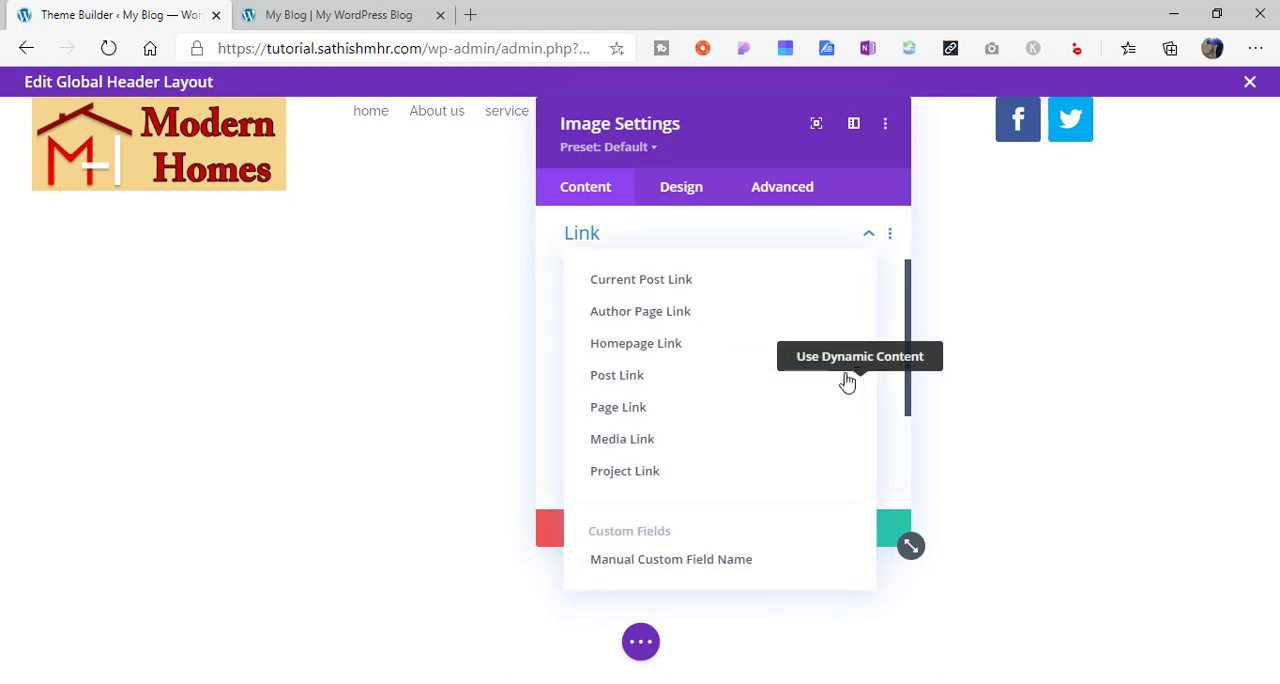
pyautogui.click(759, 354)
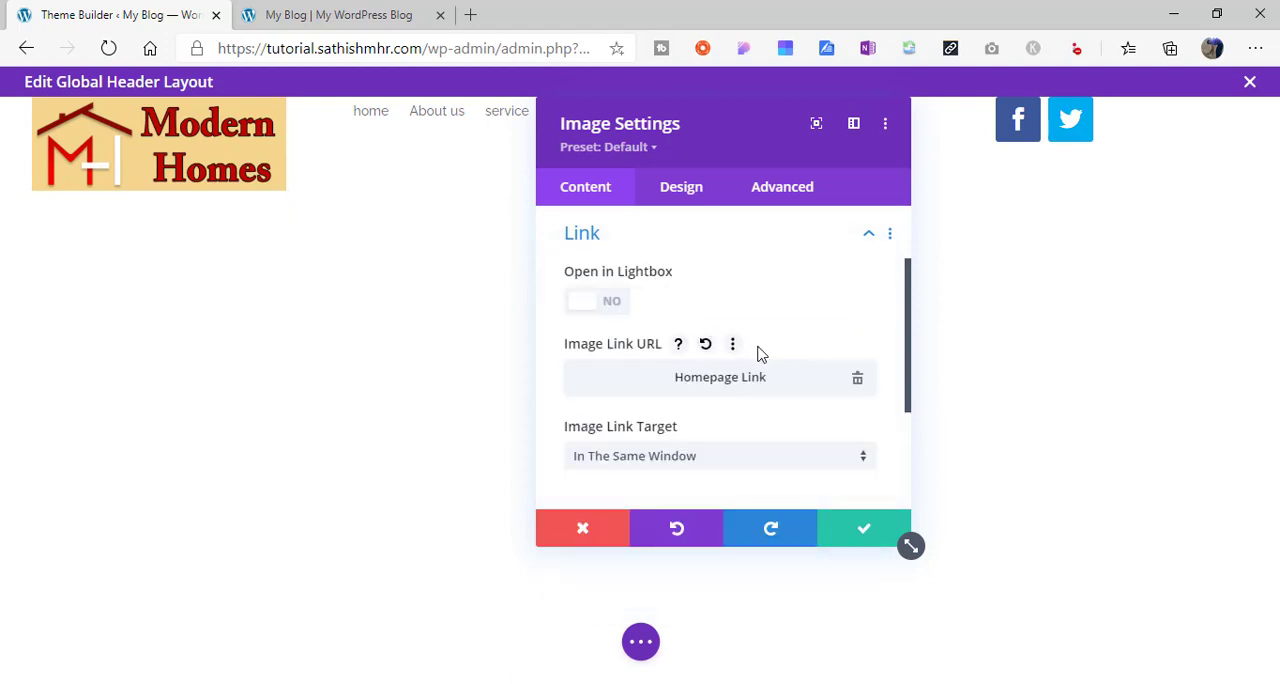
pyautogui.click(855, 529)
# - Remove the logo image module's background color, make it transparent, and save the image settings
pyautogui.moveTo(232, 170)
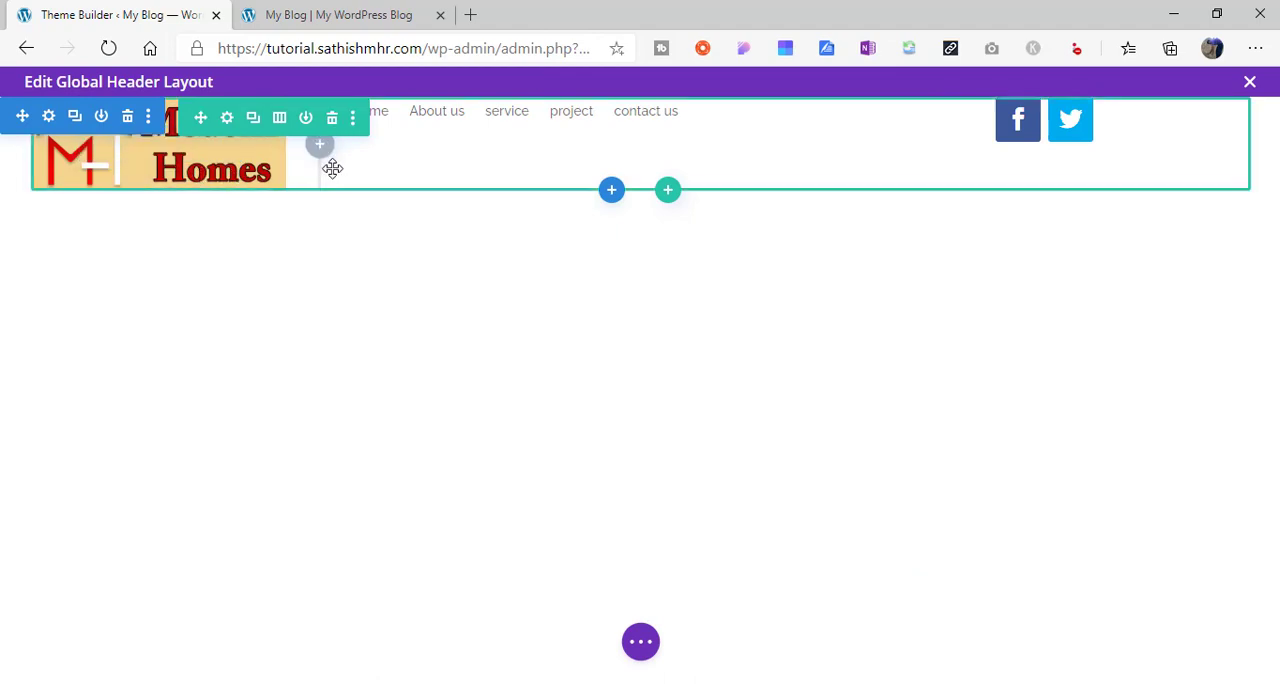
pyautogui.moveTo(144, 174)
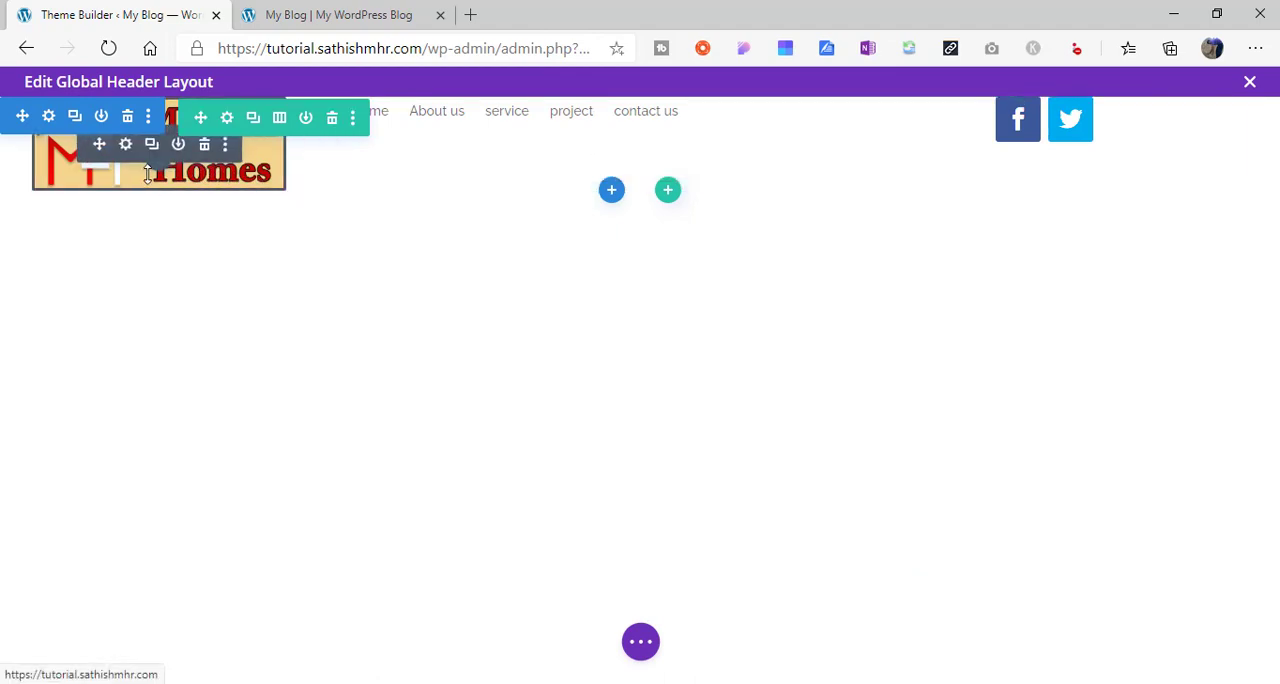
pyautogui.click(126, 148)
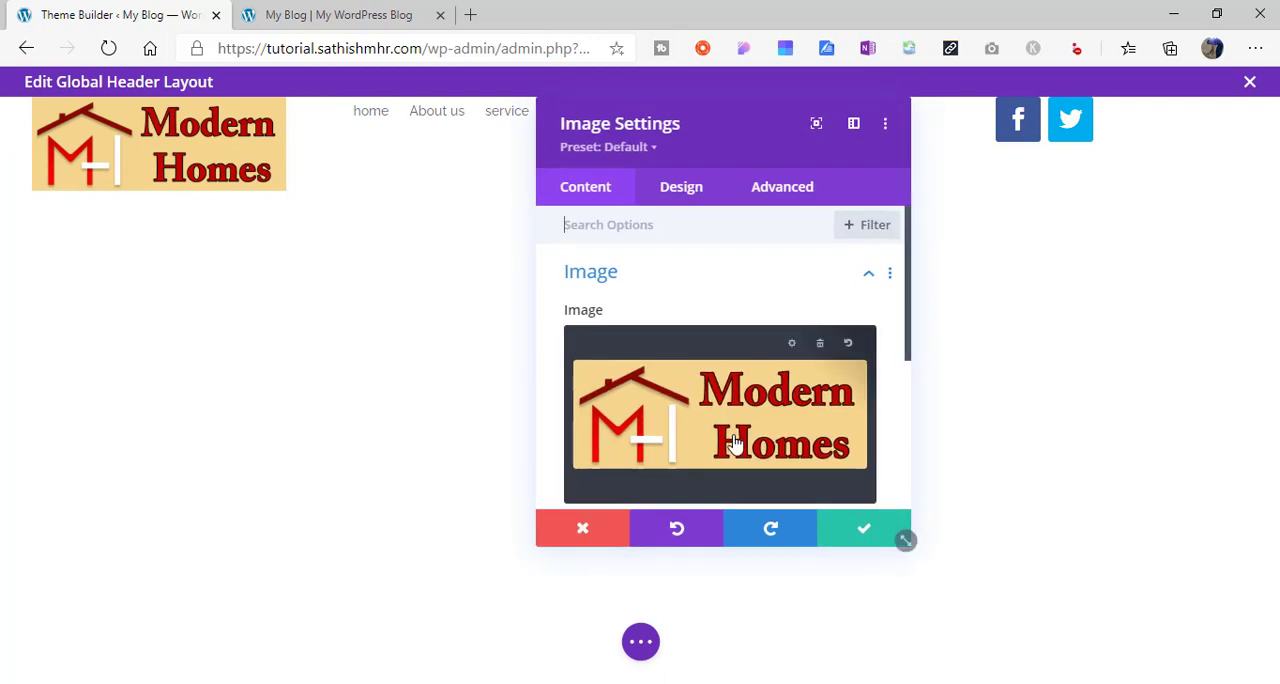
pyautogui.moveTo(912, 314); pyautogui.dragTo(911, 466)
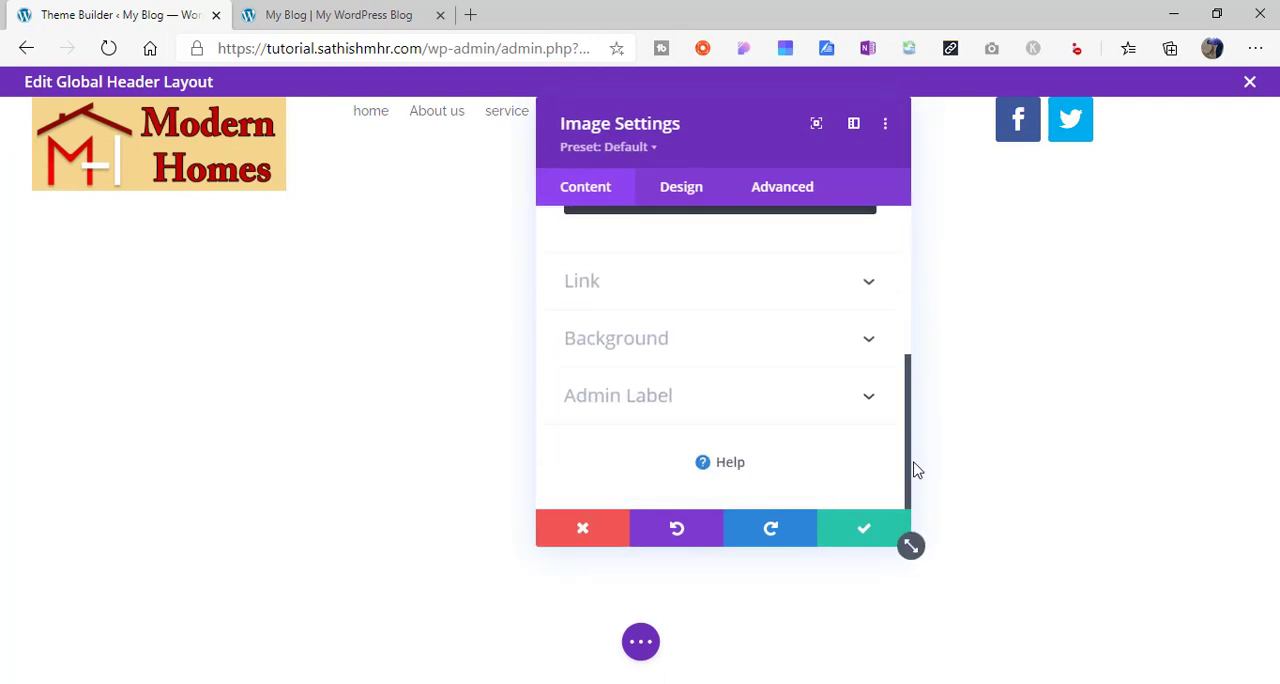
pyautogui.click(811, 345)
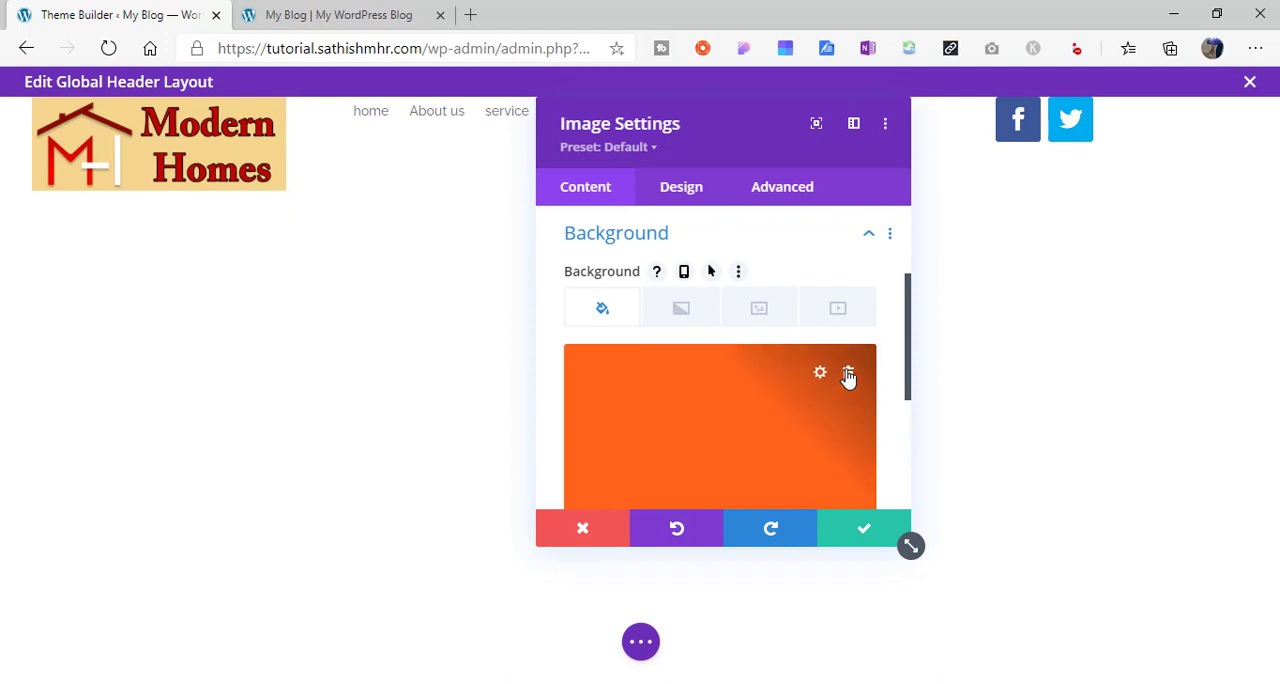
pyautogui.click(848, 375)
pyautogui.moveTo(911, 347); pyautogui.dragTo(913, 420)
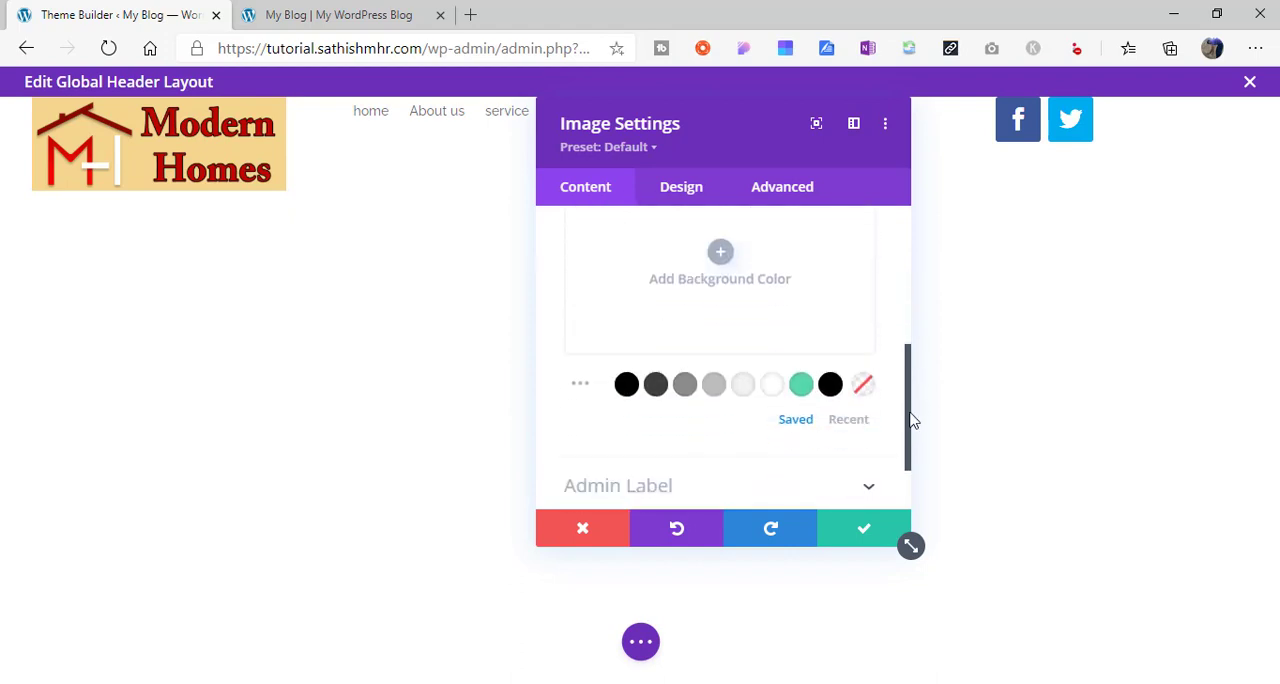
pyautogui.click(865, 390)
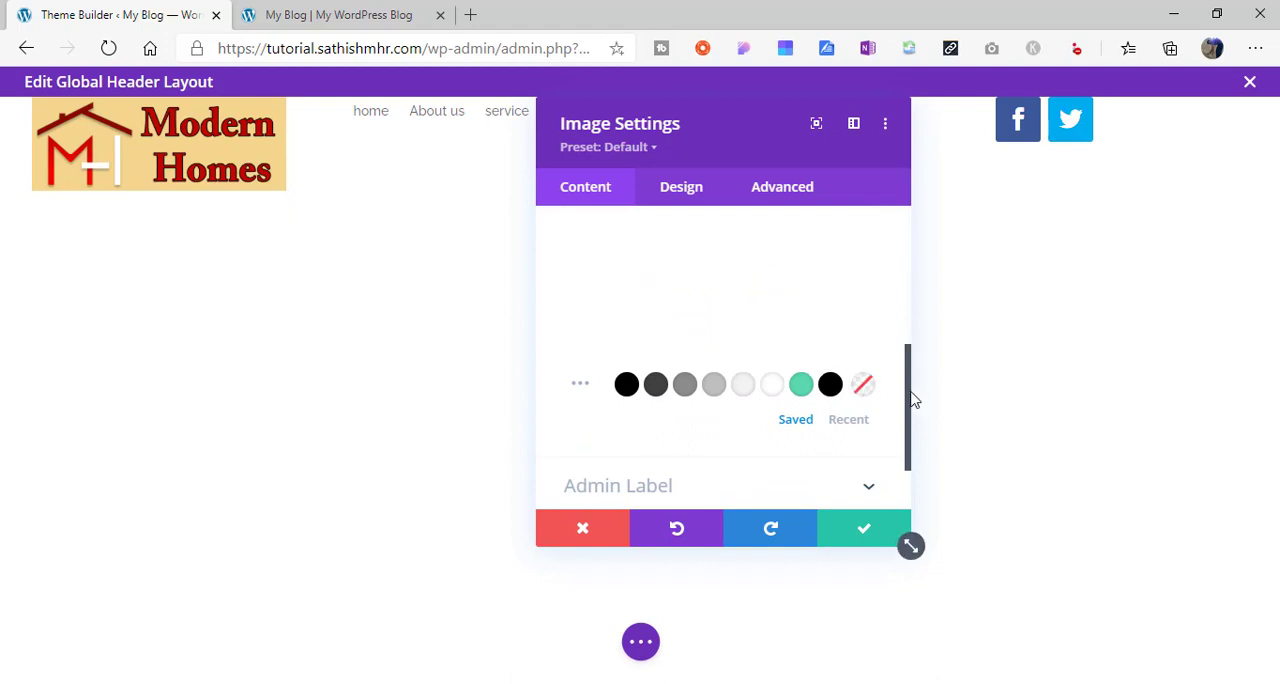
pyautogui.moveTo(913, 400); pyautogui.dragTo(909, 290)
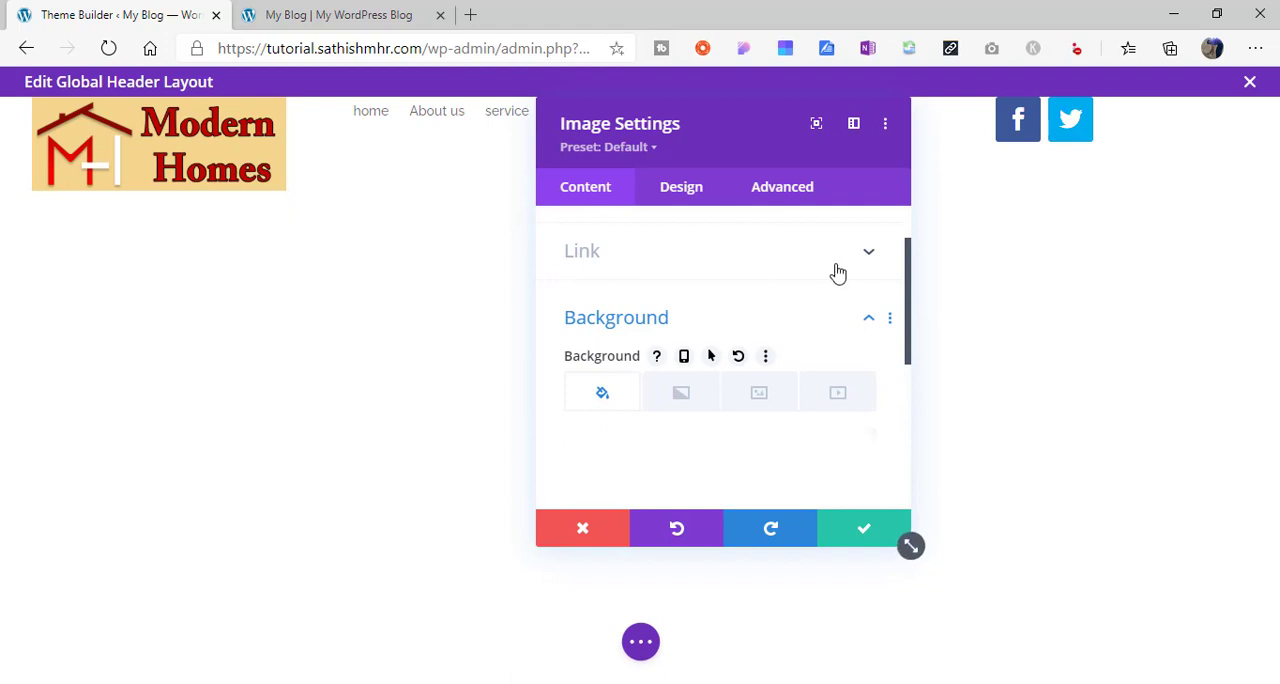
pyautogui.scroll(2, 870, 470)
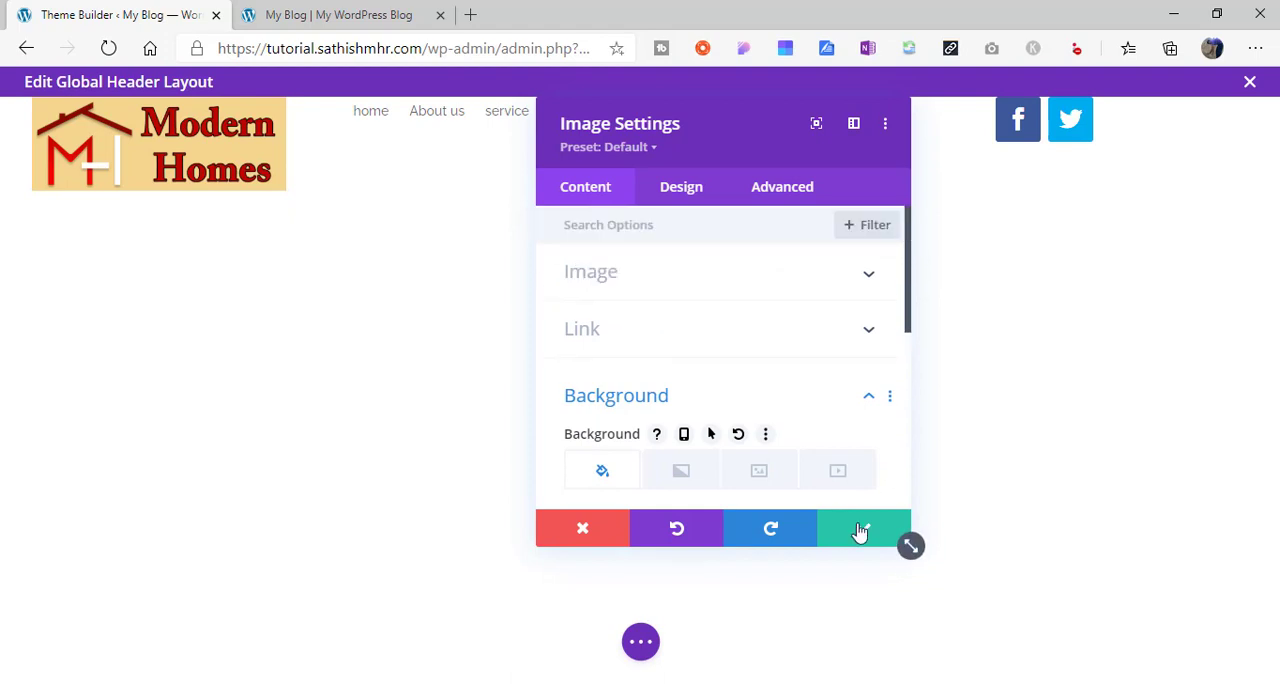
pyautogui.click(860, 531)
# - Inspect the header background on the reference site modernhomesandbuilders.com to find its color code
pyautogui.moveTo(149, 133)
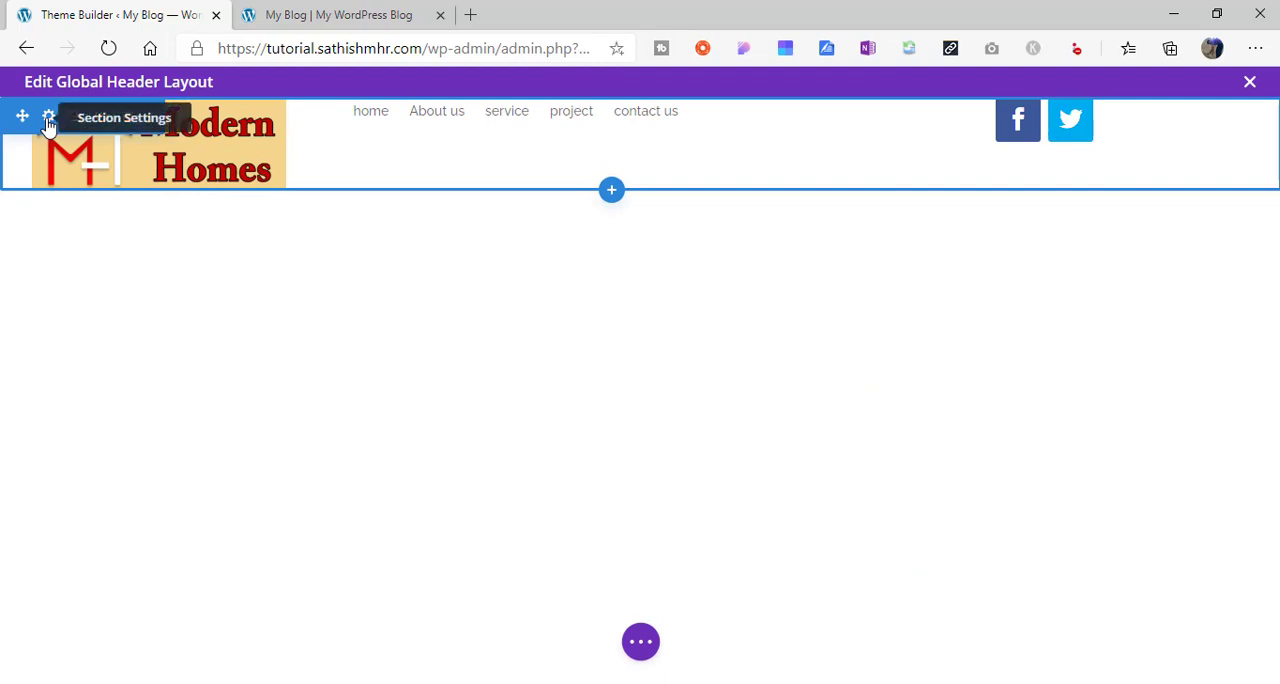
pyautogui.click(300, 10)
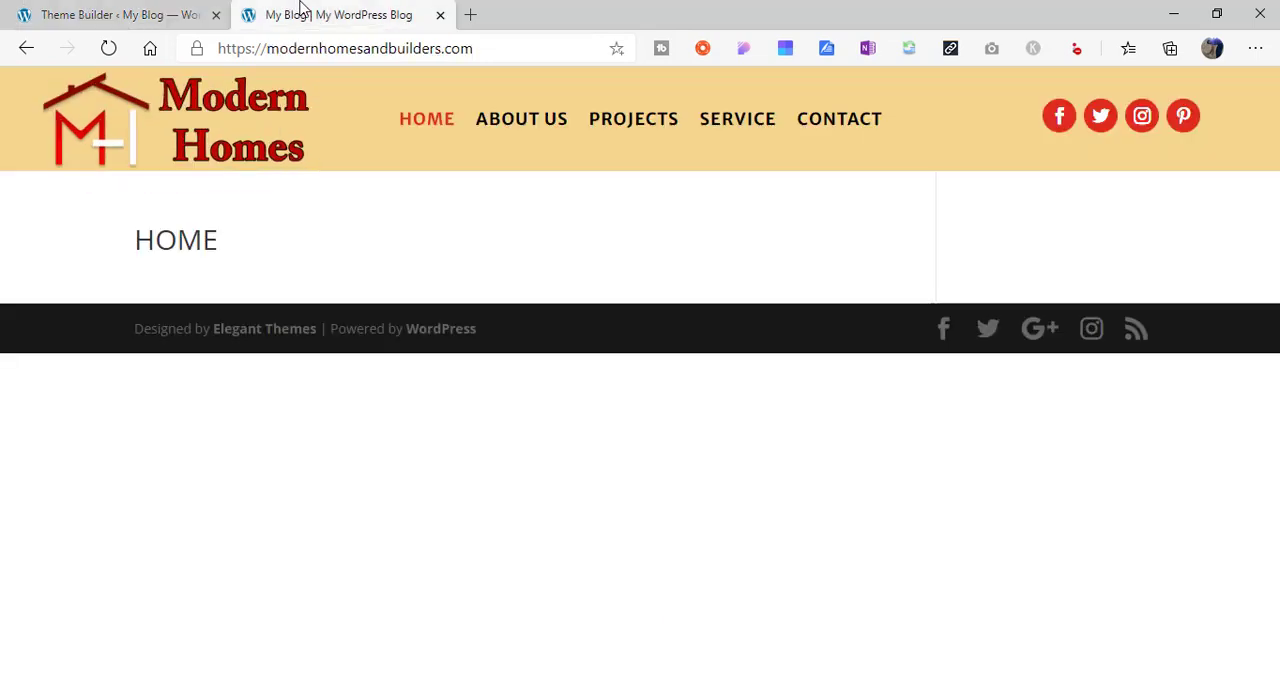
pyautogui.click(108, 8)
pyautogui.click(337, 10)
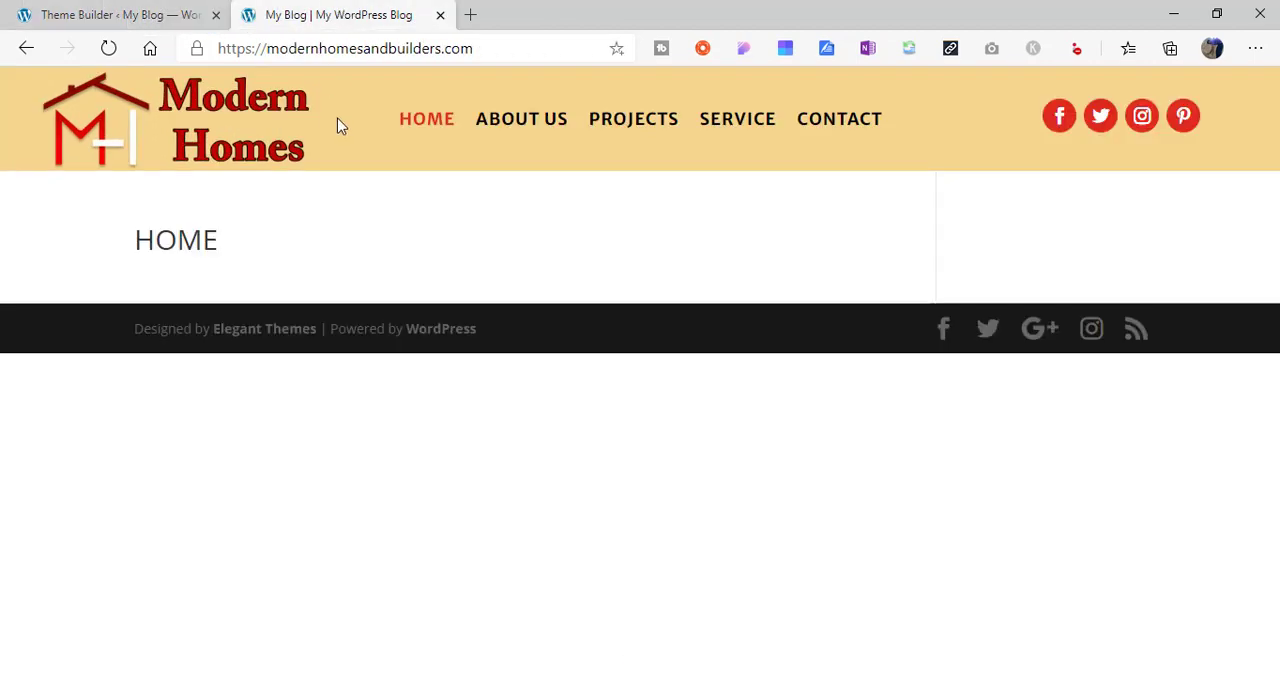
pyautogui.rightClick(337, 125)
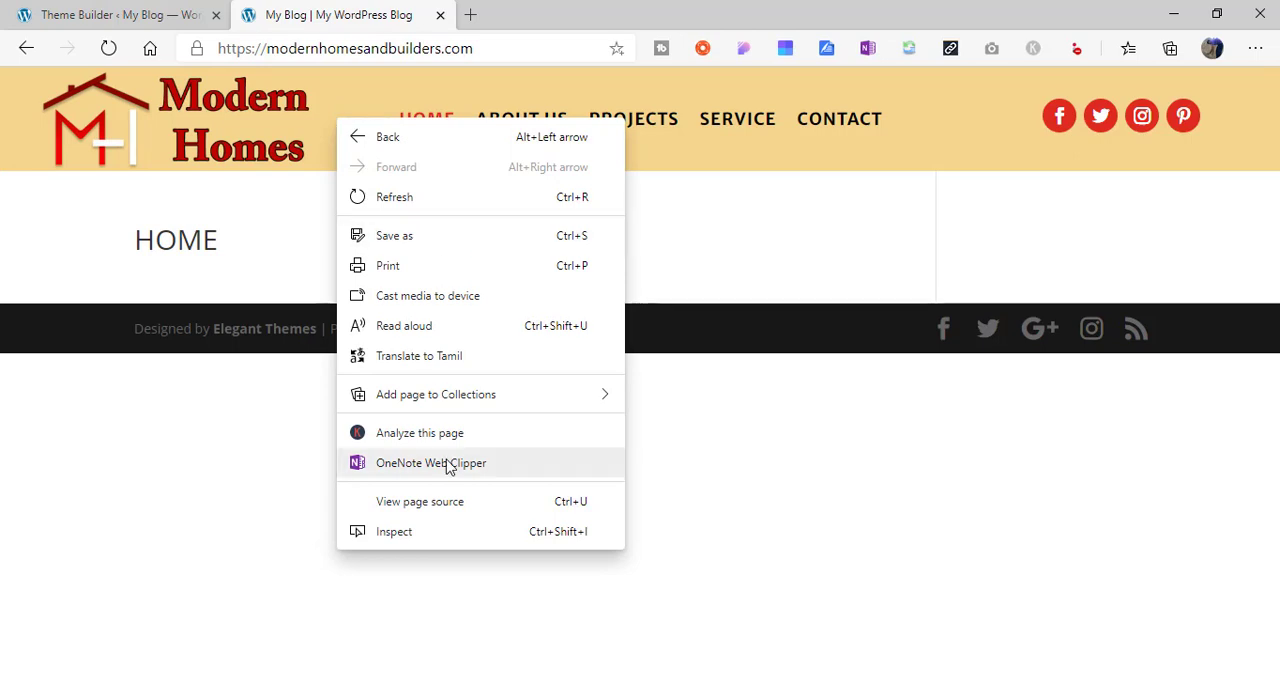
pyautogui.click(455, 538)
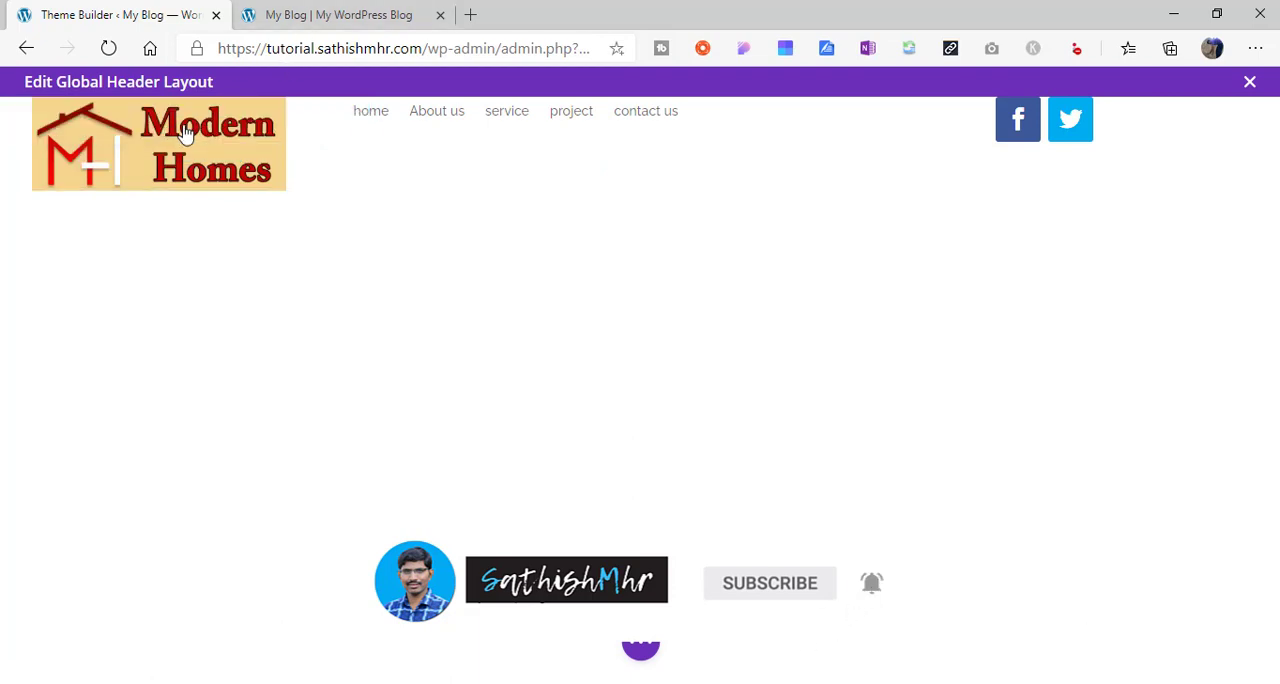
# - Set the header section's background color to #f4d58d
pyautogui.moveTo(82, 144)
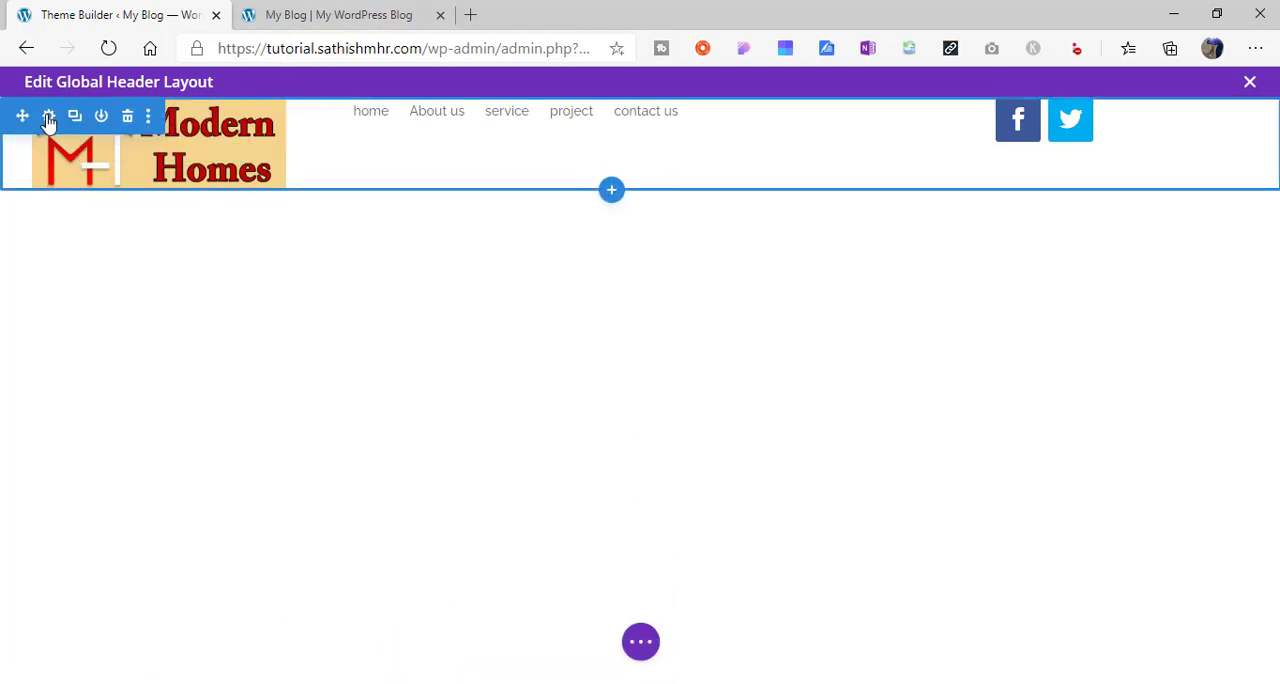
pyautogui.click(48, 118)
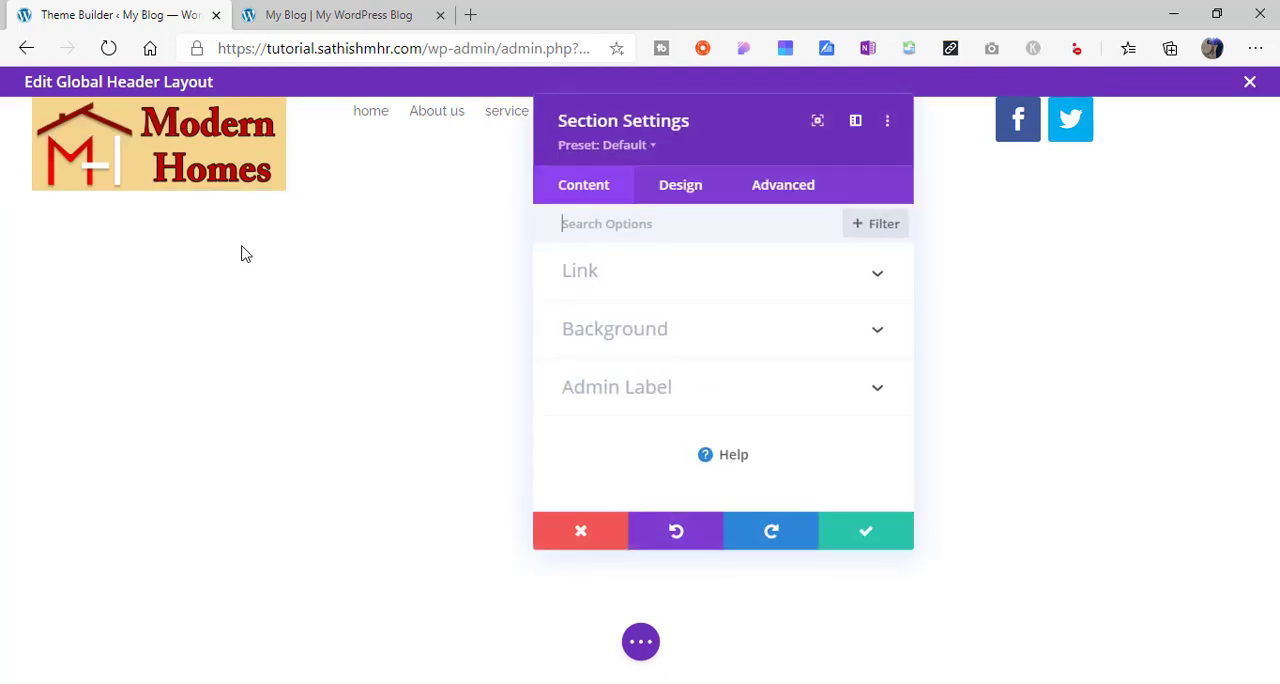
pyautogui.click(650, 336)
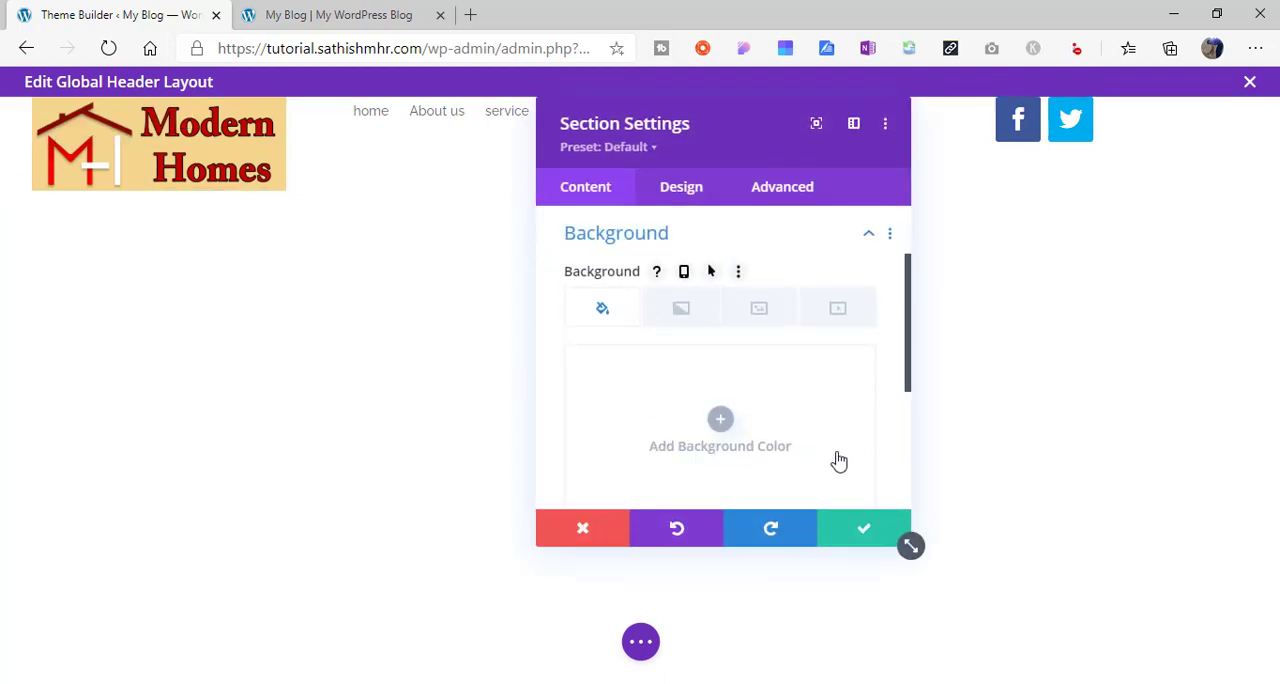
pyautogui.click(720, 419)
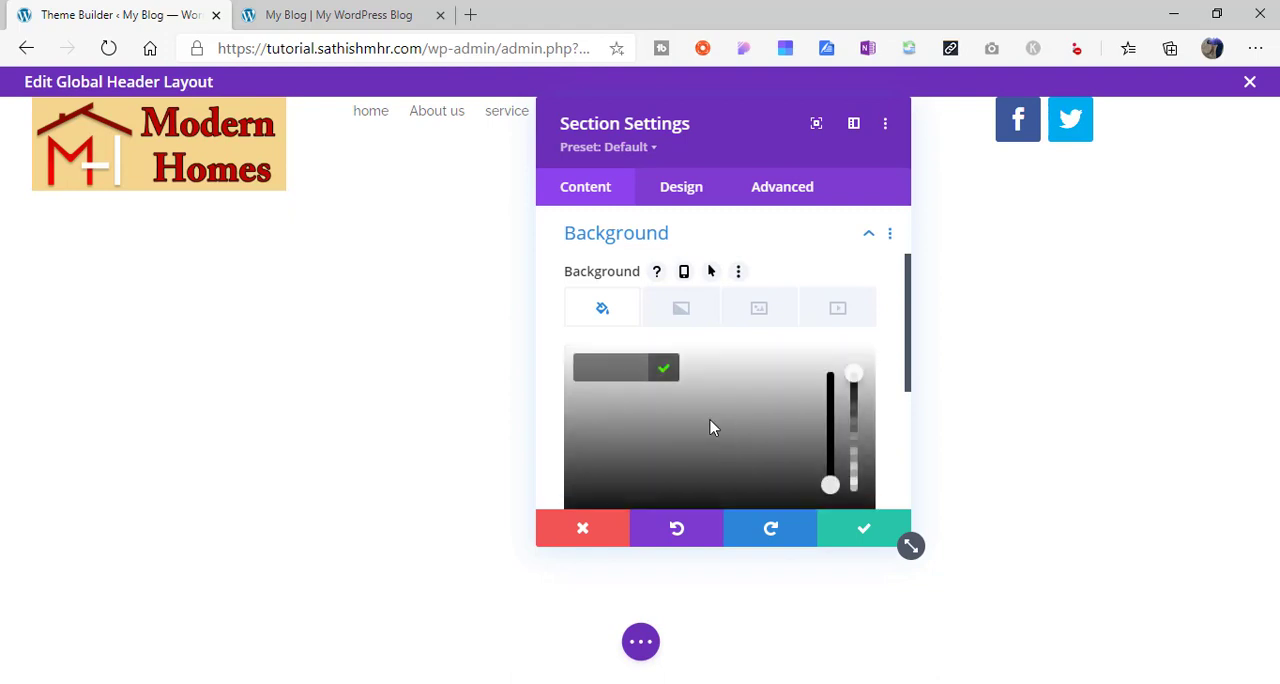
pyautogui.write('#f4d58d')
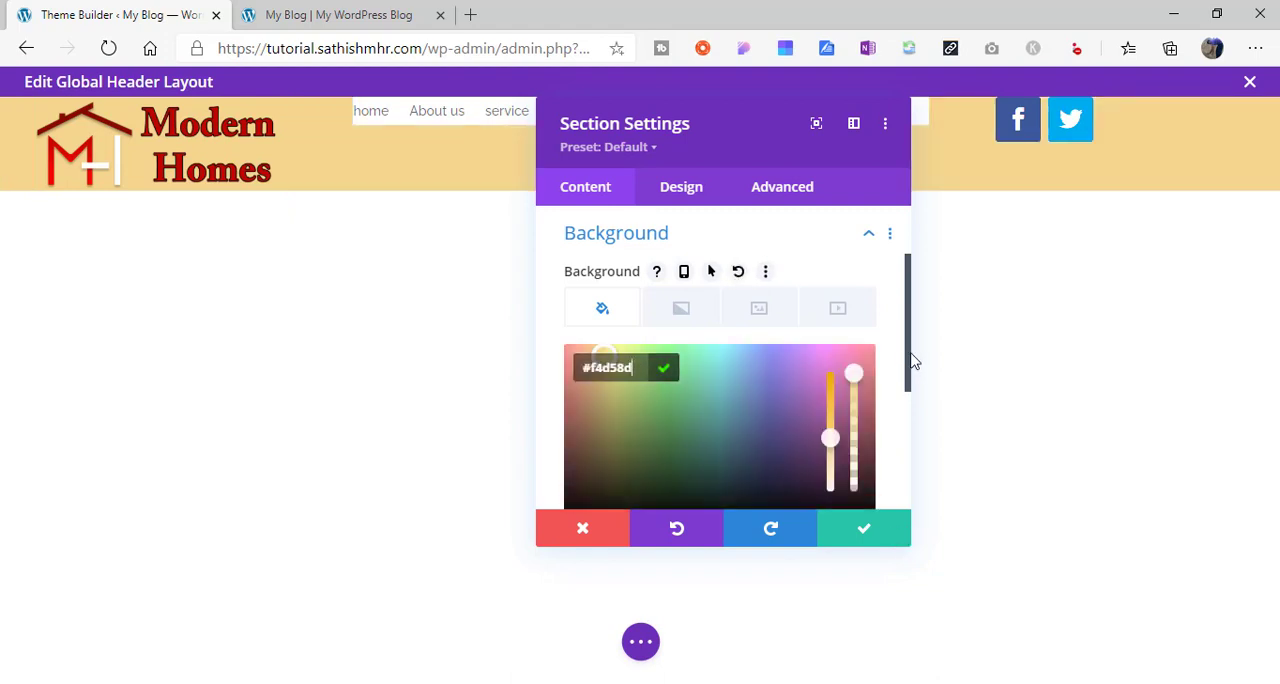
pyautogui.moveTo(910, 360); pyautogui.dragTo(909, 411)
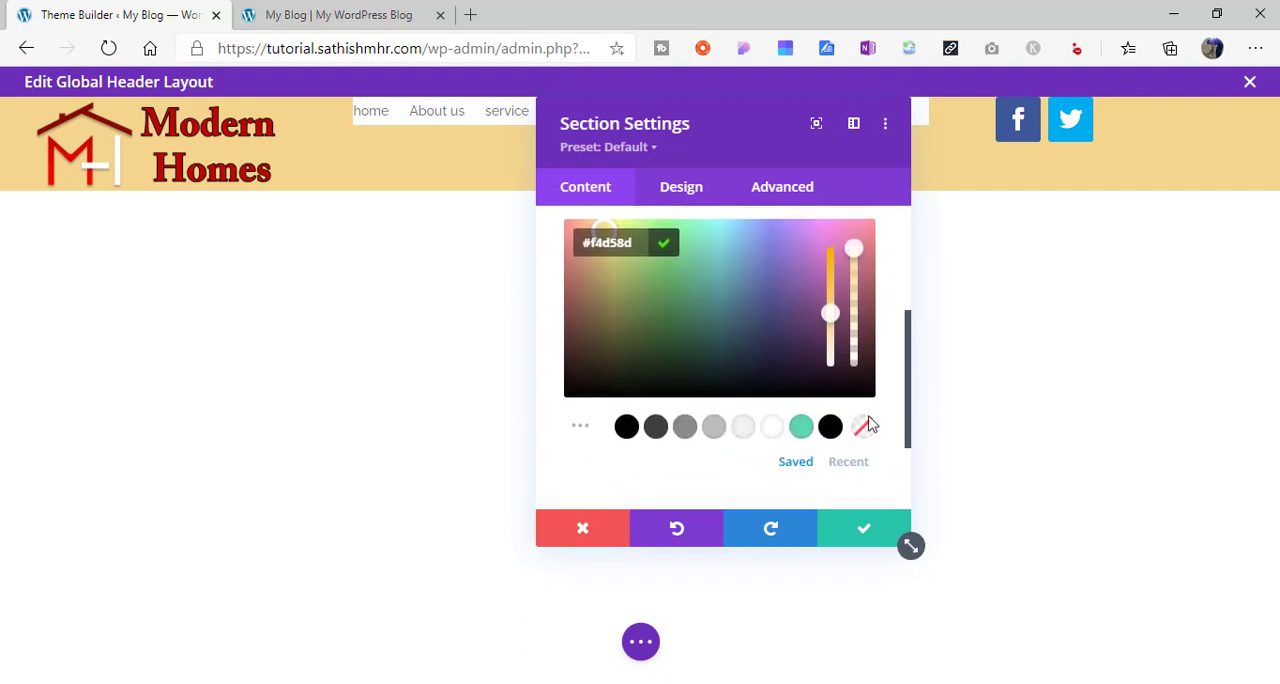
# - Save the header section's background color, check the recently used colors in its background options, and save the section settings again
pyautogui.click(860, 535)
pyautogui.moveTo(686, 194)
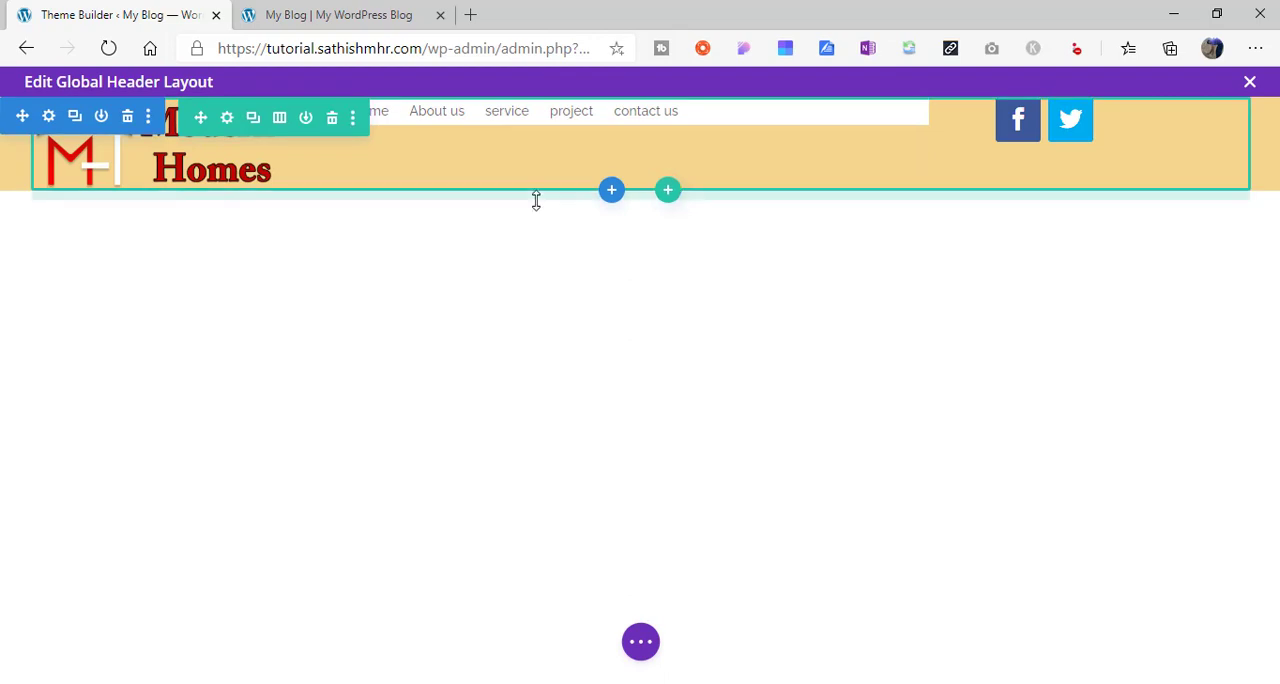
pyautogui.click(49, 116)
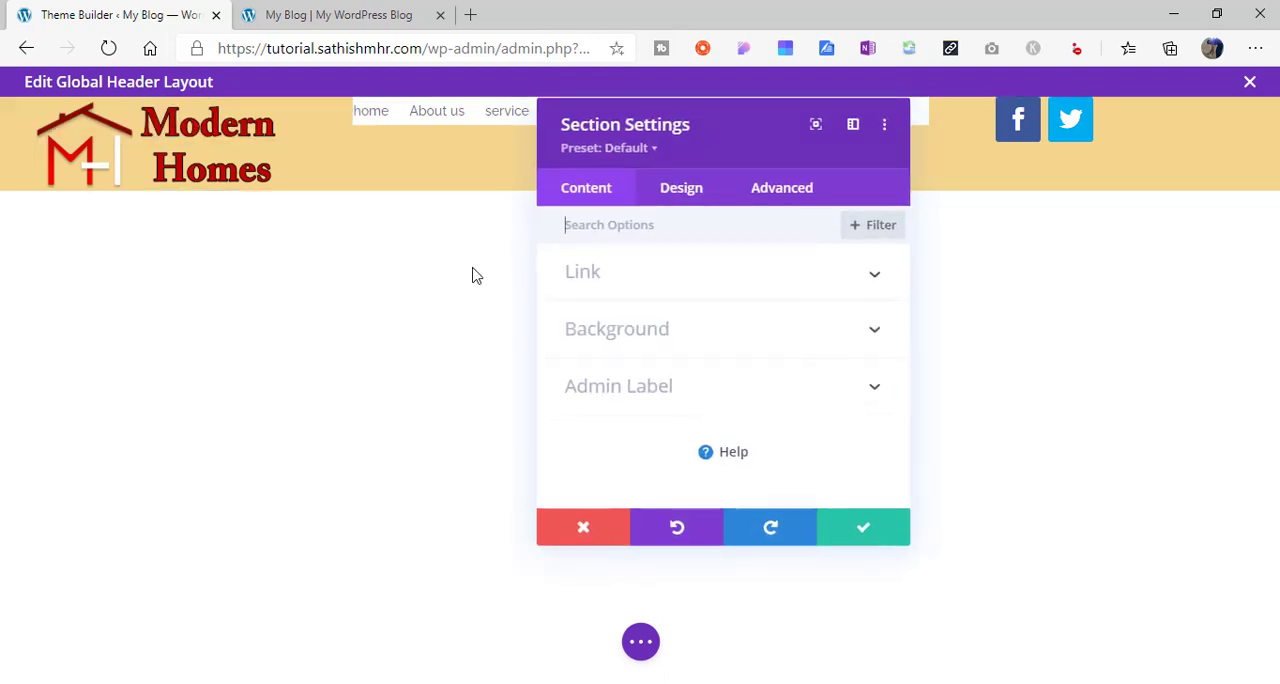
pyautogui.click(671, 333)
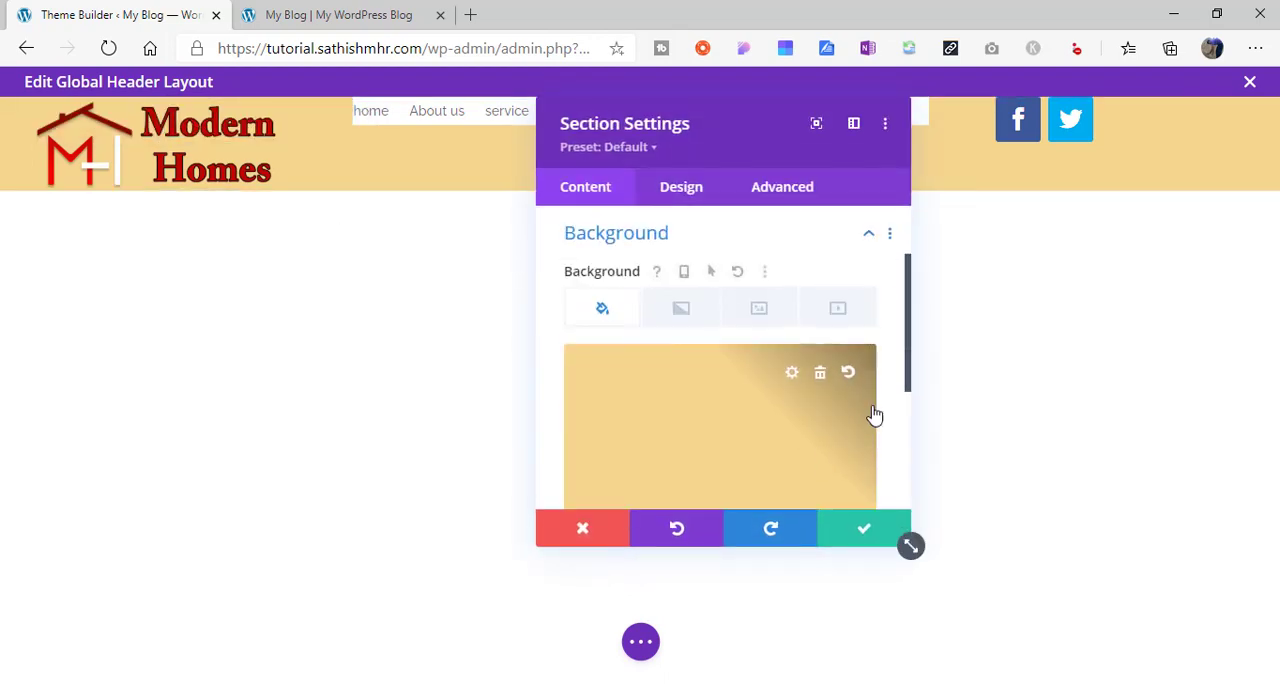
pyautogui.moveTo(908, 384); pyautogui.dragTo(912, 444)
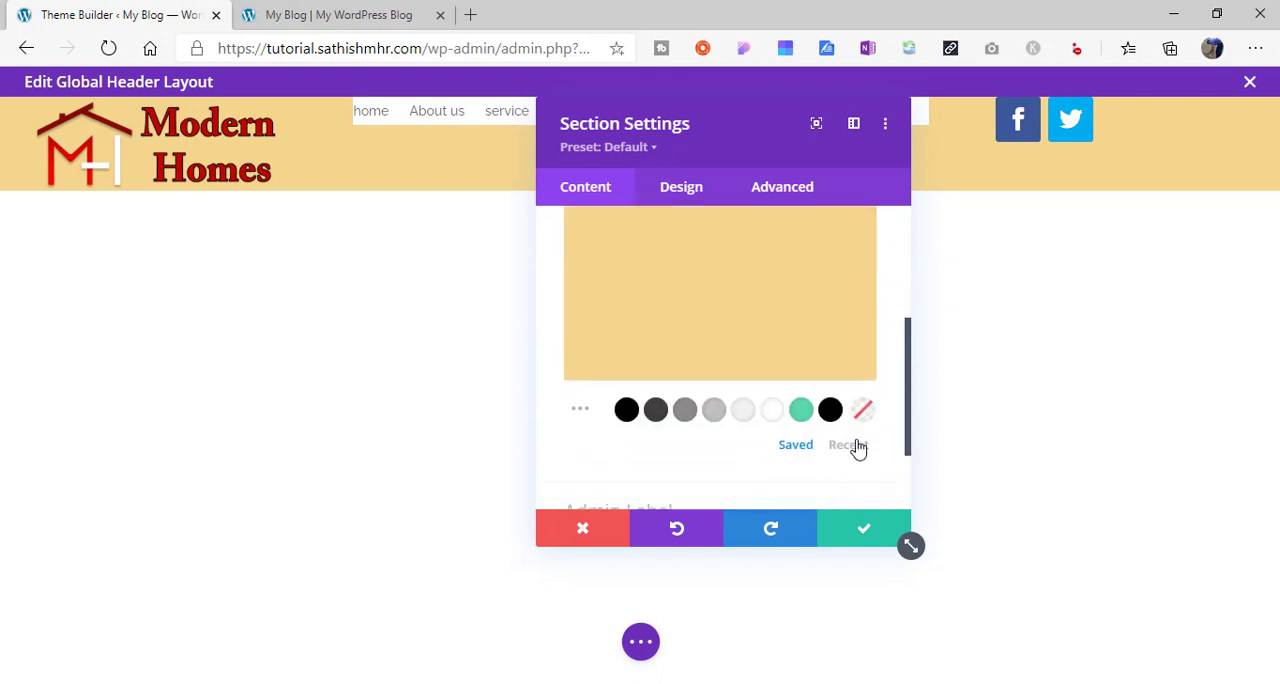
pyautogui.click(850, 445)
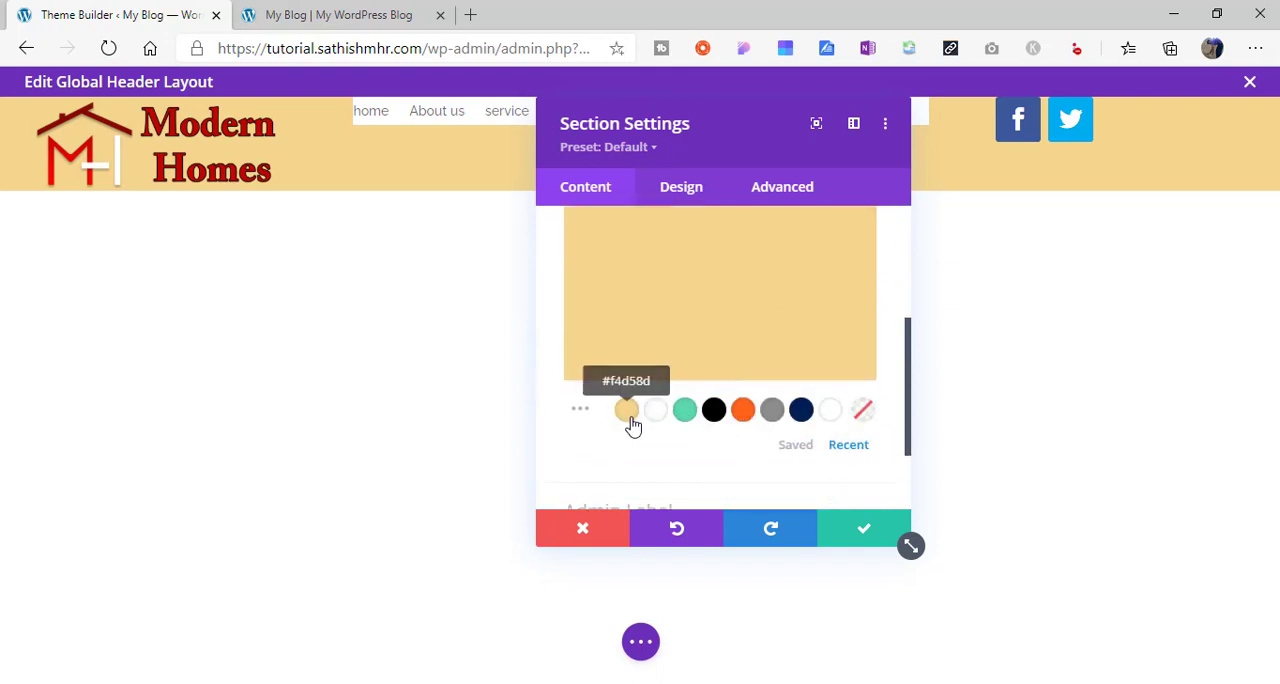
pyautogui.click(860, 530)
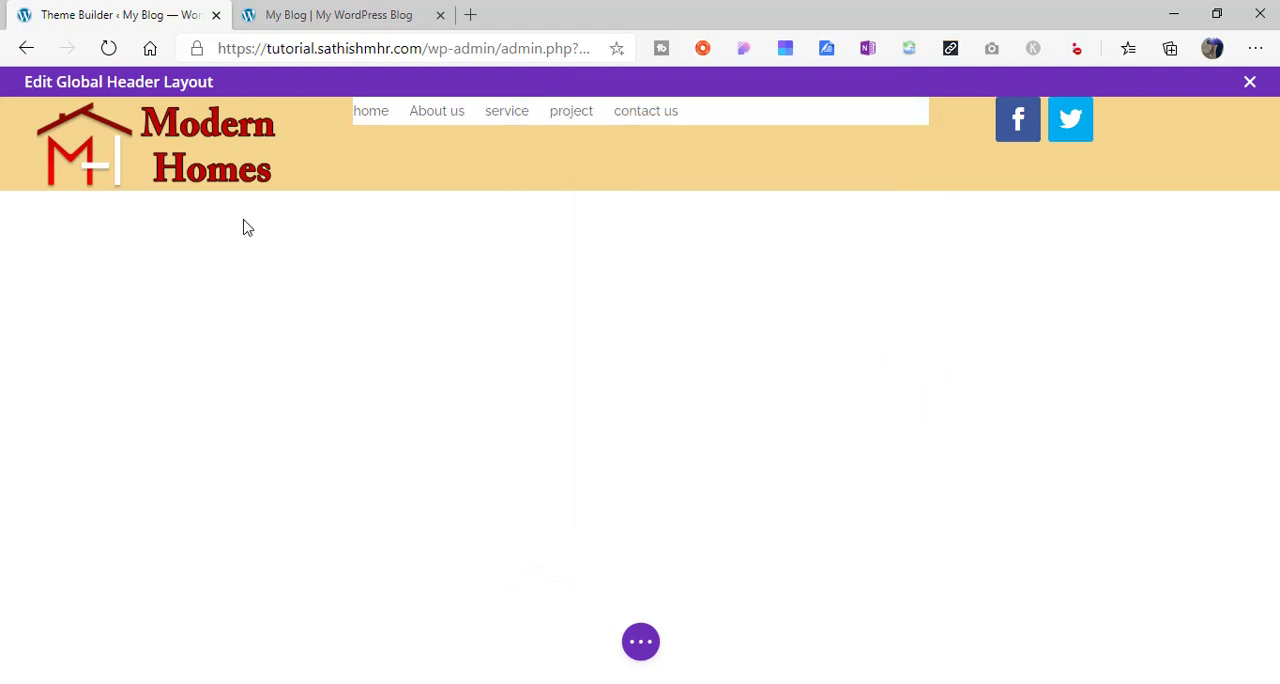
# - Remove the menu module's white background color, make it transparent, and save the menu settings
pyautogui.moveTo(99, 182)
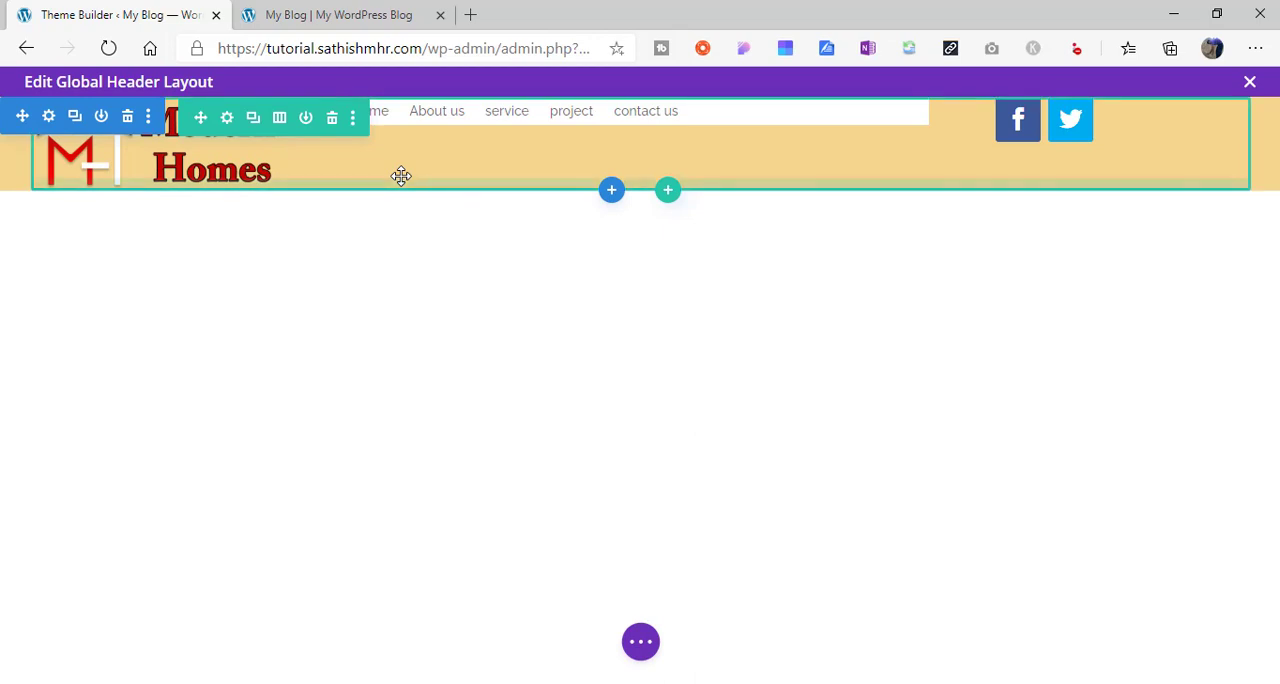
pyautogui.moveTo(546, 110)
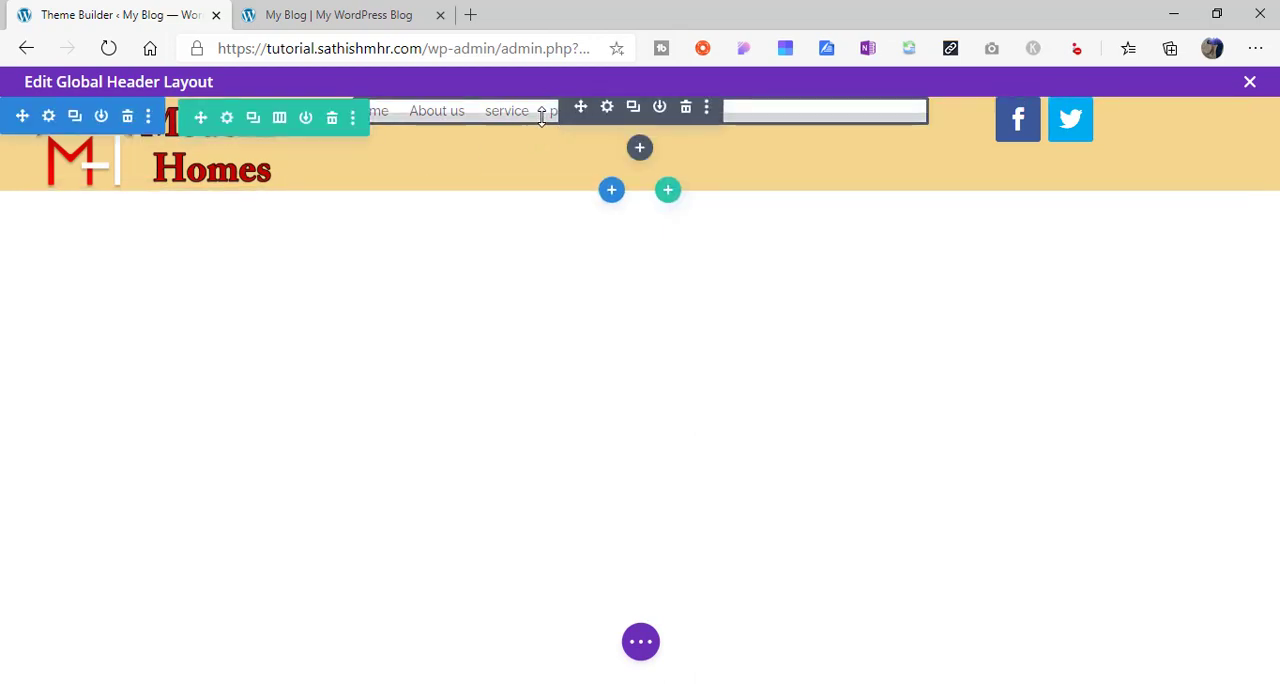
pyautogui.click(606, 108)
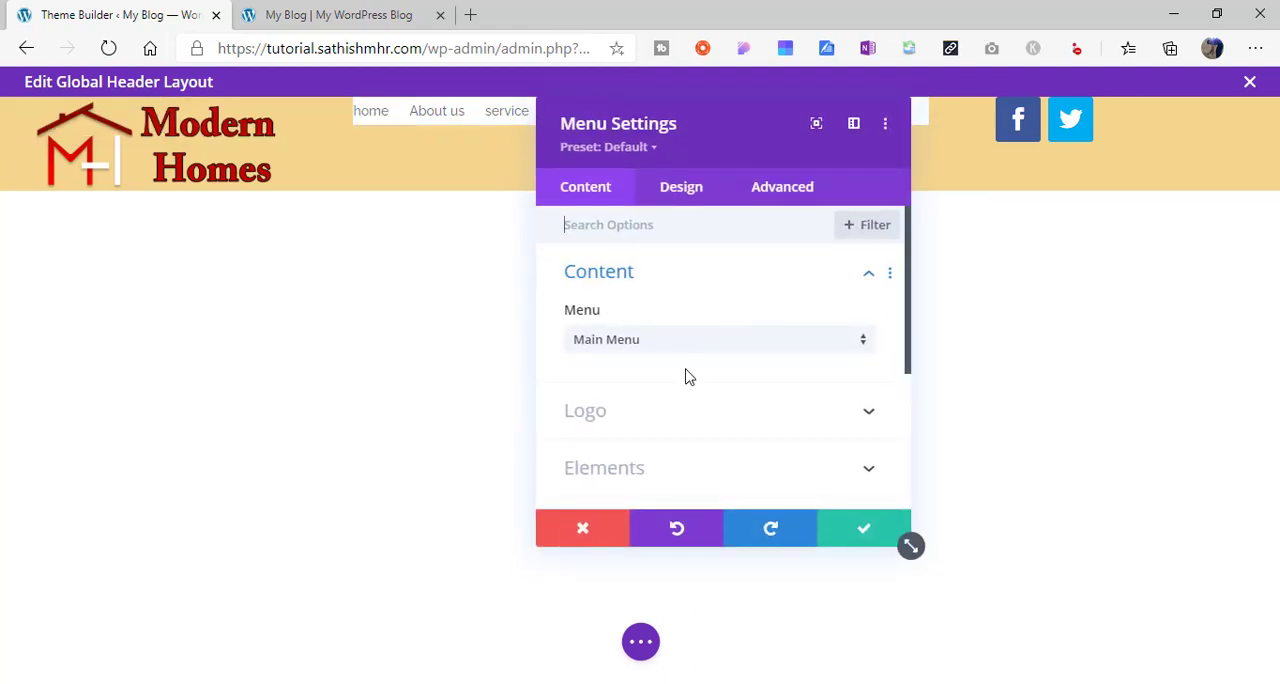
pyautogui.moveTo(911, 346); pyautogui.dragTo(912, 428)
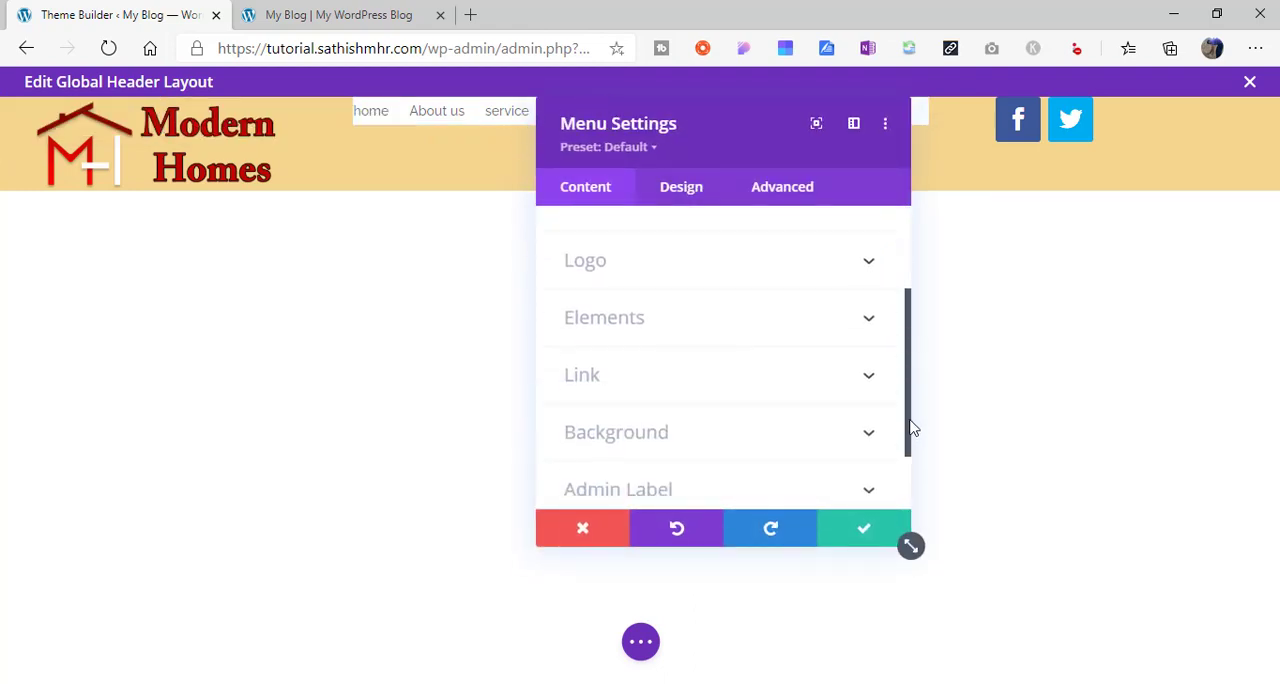
pyautogui.click(799, 435)
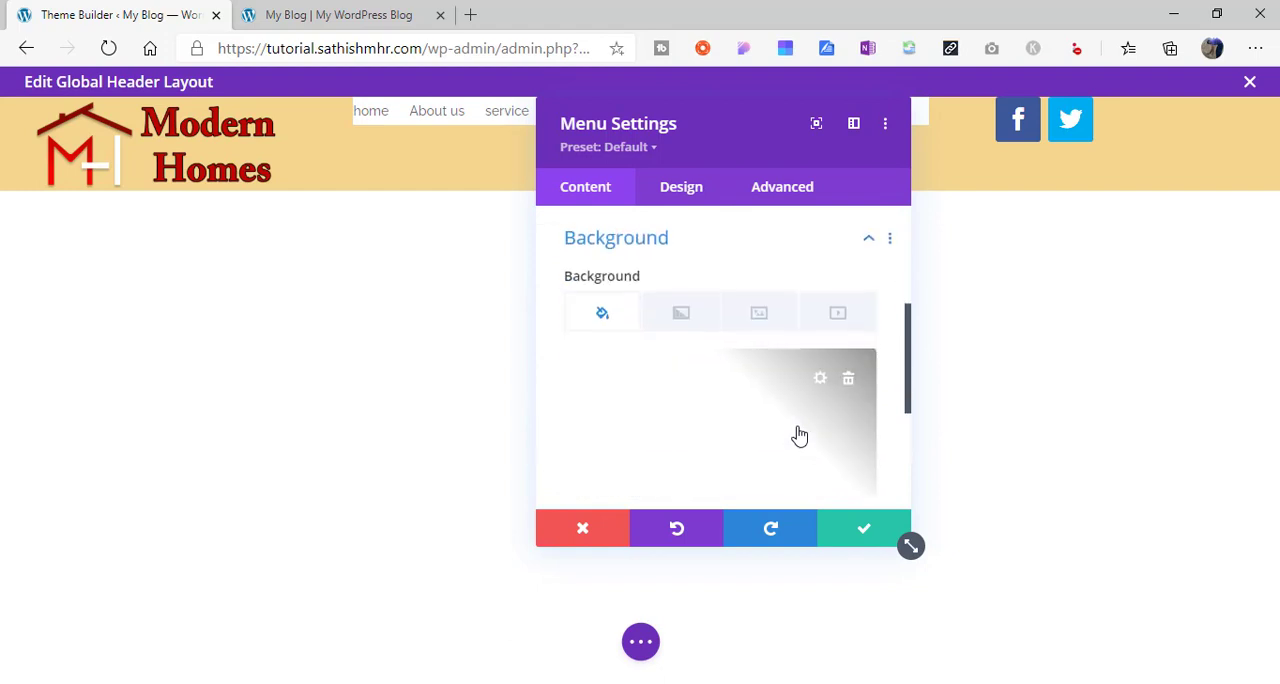
pyautogui.click(848, 376)
pyautogui.scroll(-2, 908, 409)
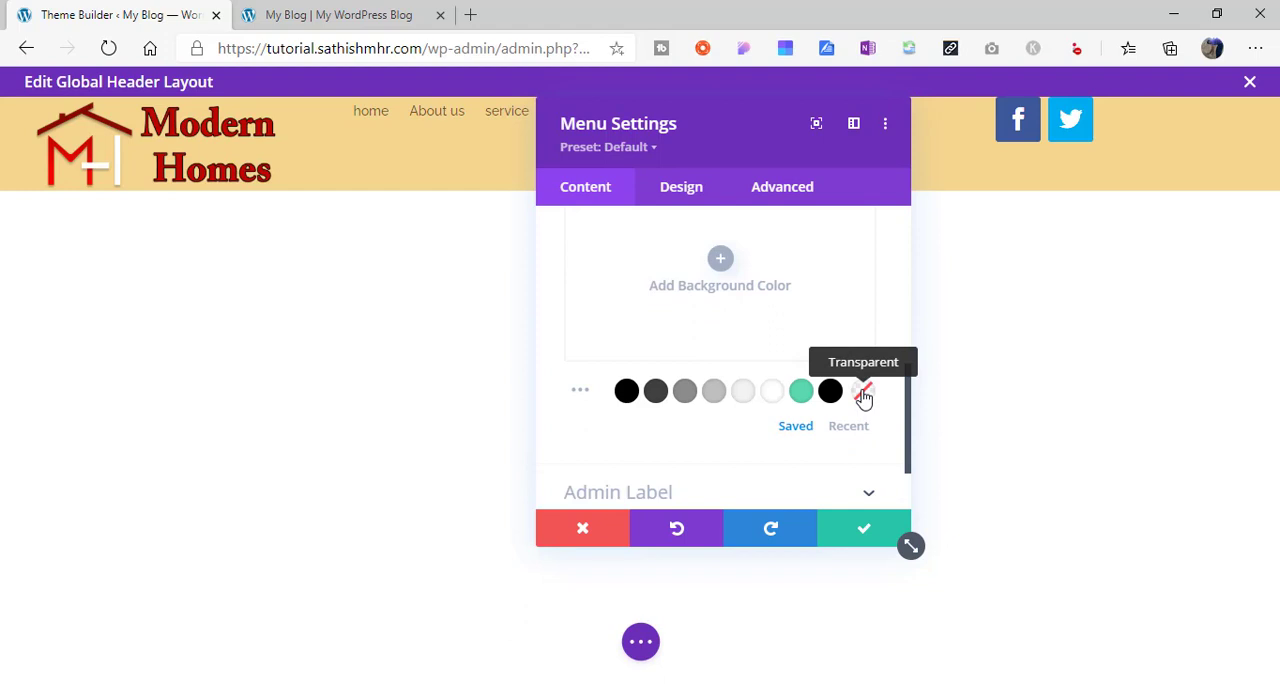
pyautogui.click(864, 398)
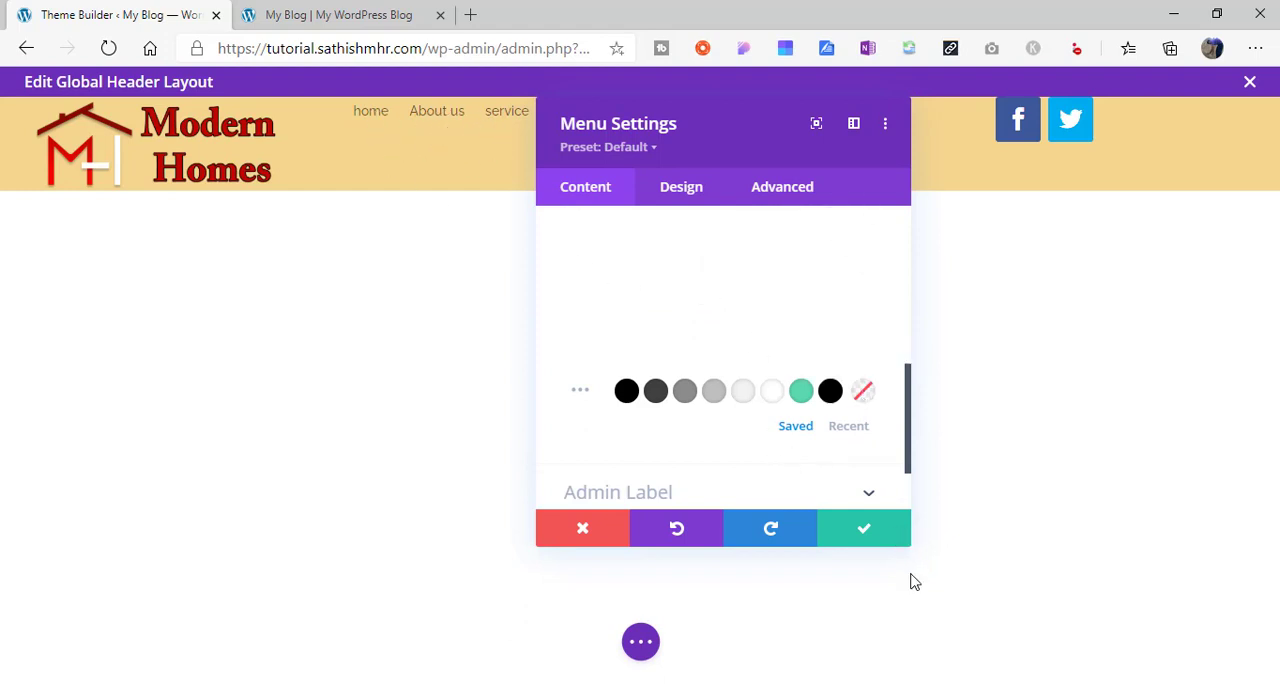
pyautogui.click(866, 533)
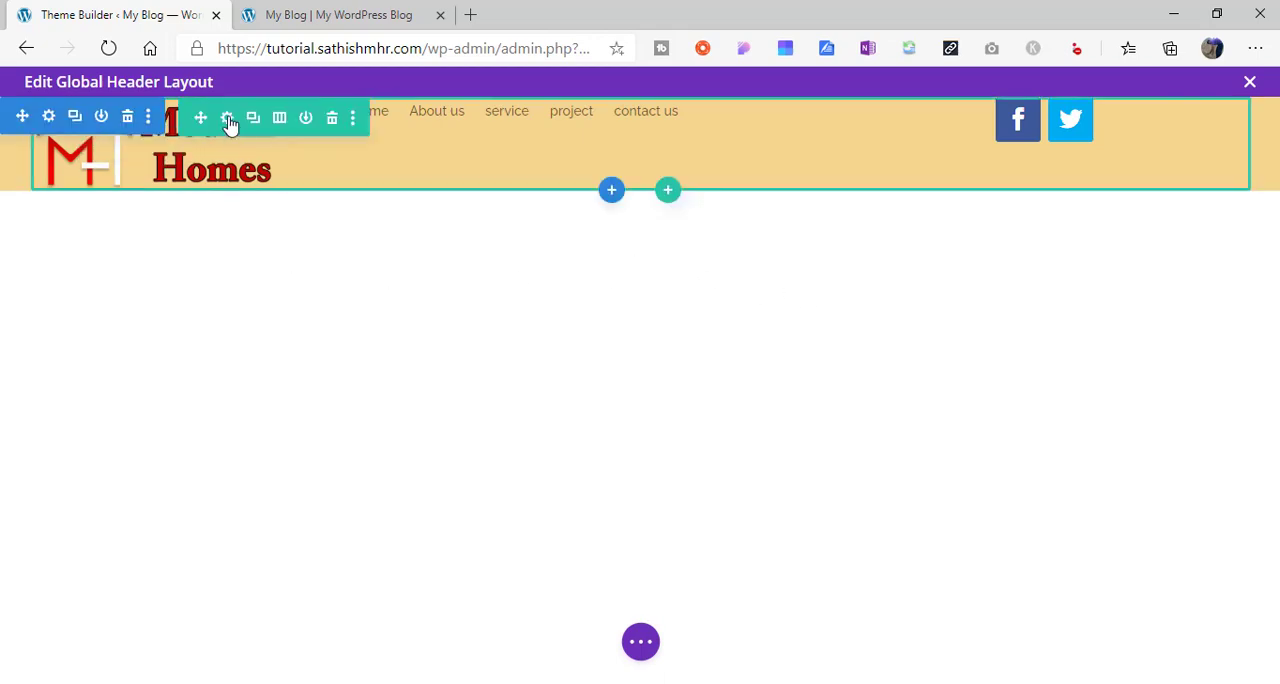
# - Add the custom CSS "display: flex; align-items: center;" to the header row's main element and save the row settings
pyautogui.click(229, 123)
pyautogui.click(762, 190)
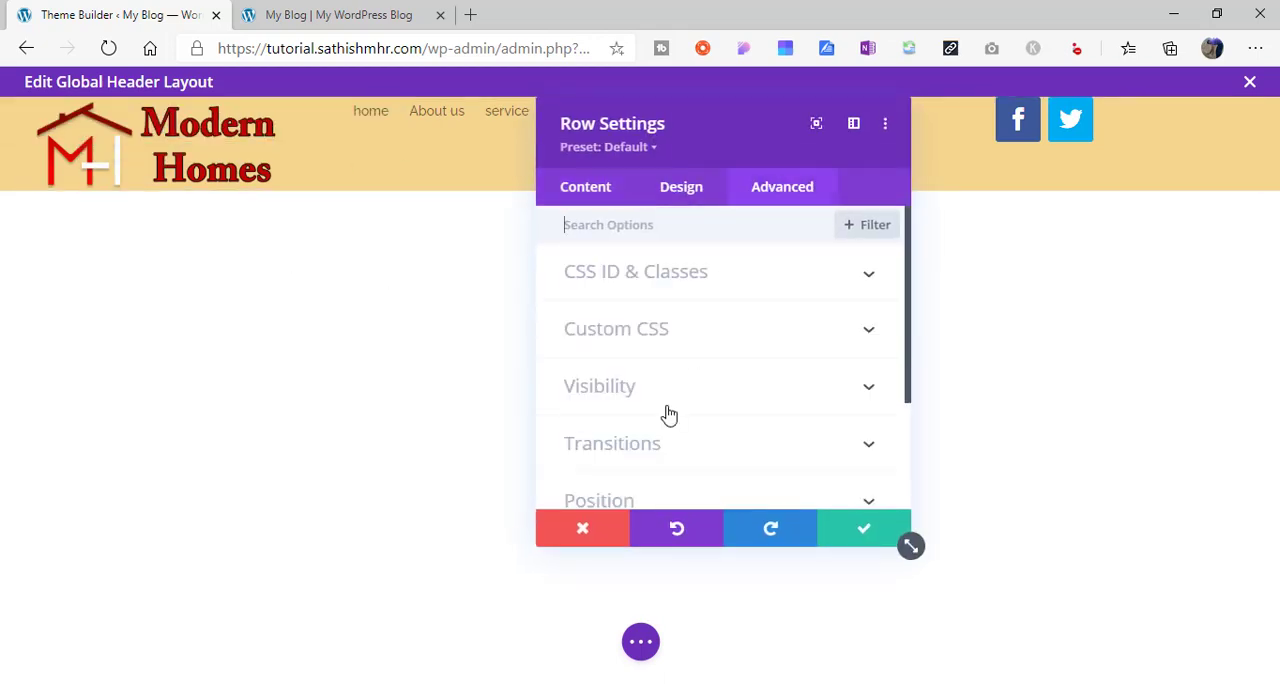
pyautogui.click(690, 346)
pyautogui.click(688, 456)
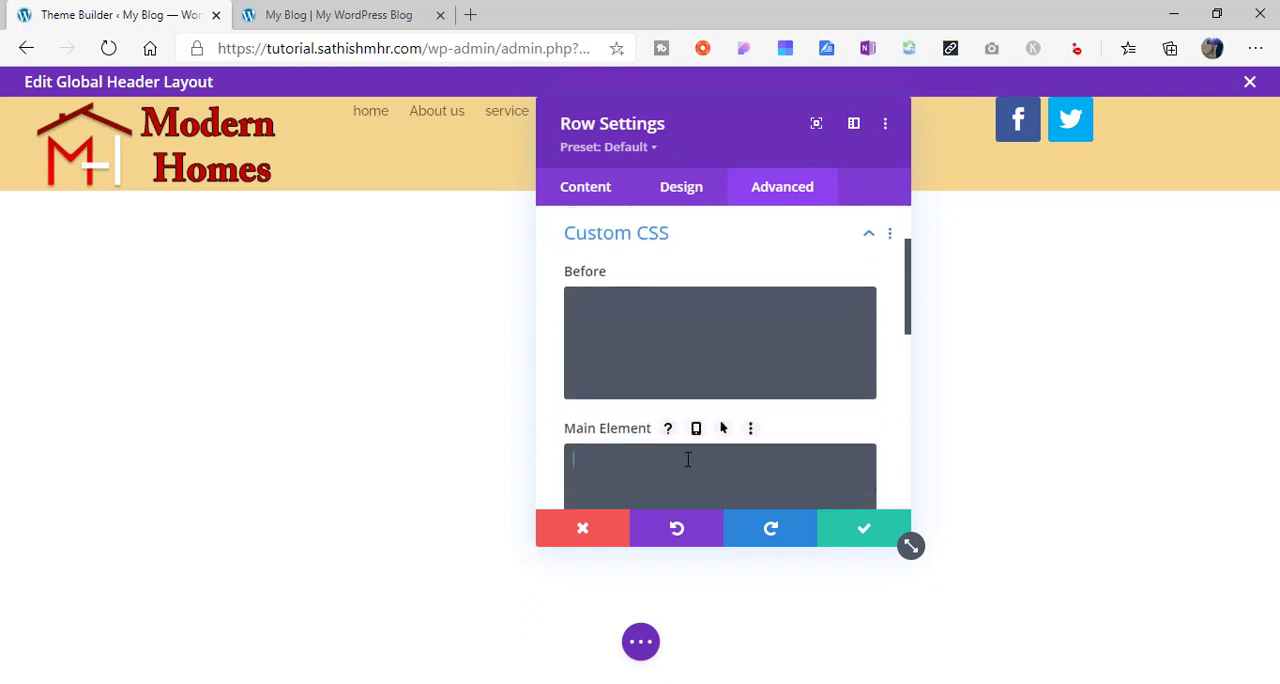
pyautogui.write('display: flex; align-items: center;')
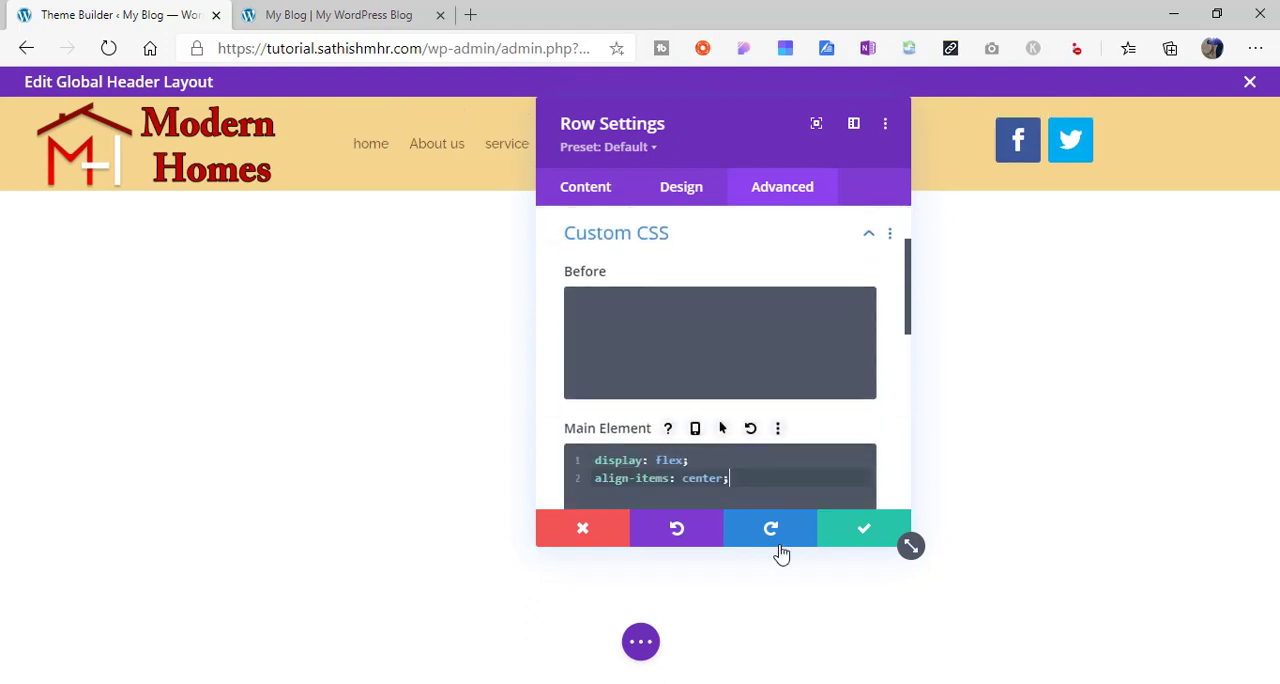
pyautogui.click(859, 537)
# - Set the menu module's active link color to #e02b20 in its menu text design options
pyautogui.moveTo(172, 159)
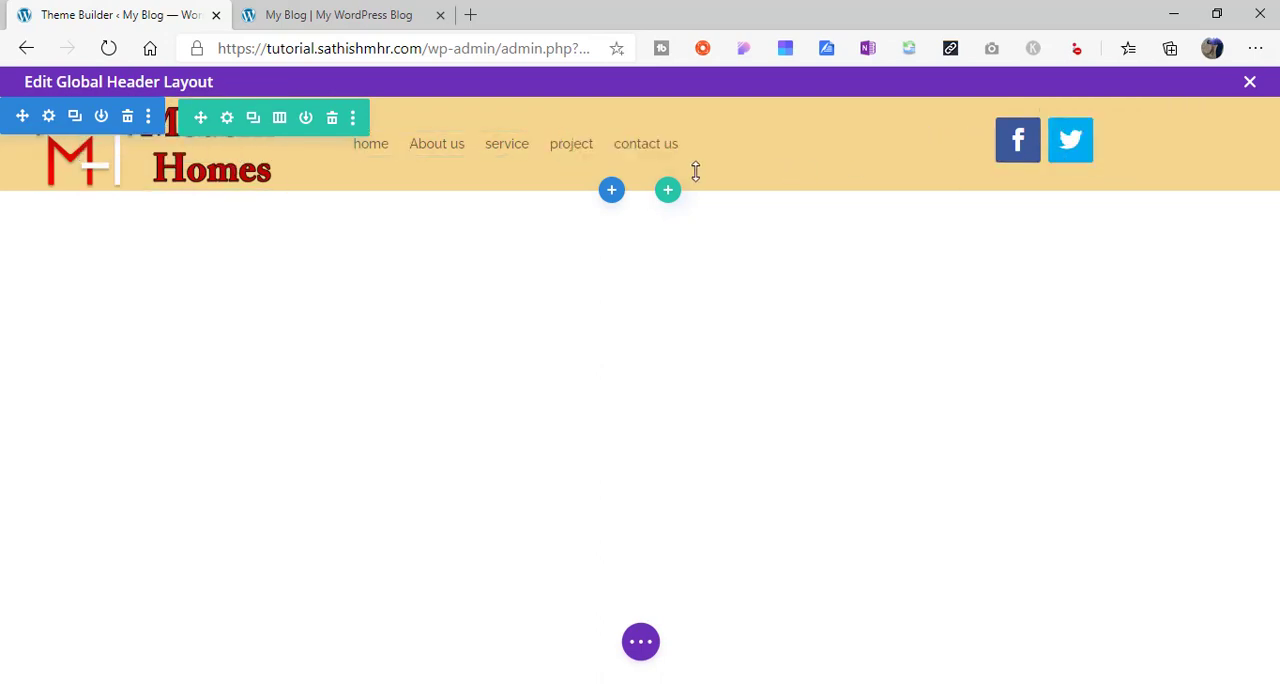
pyautogui.click(608, 142)
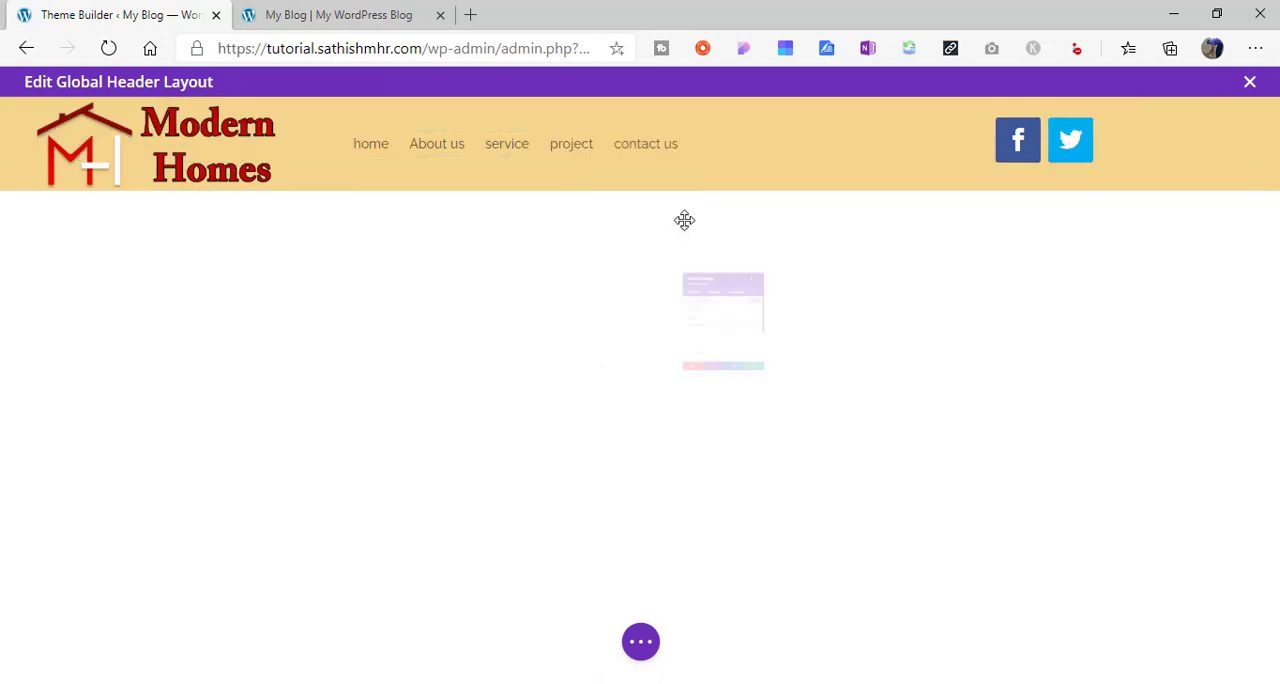
pyautogui.click(703, 192)
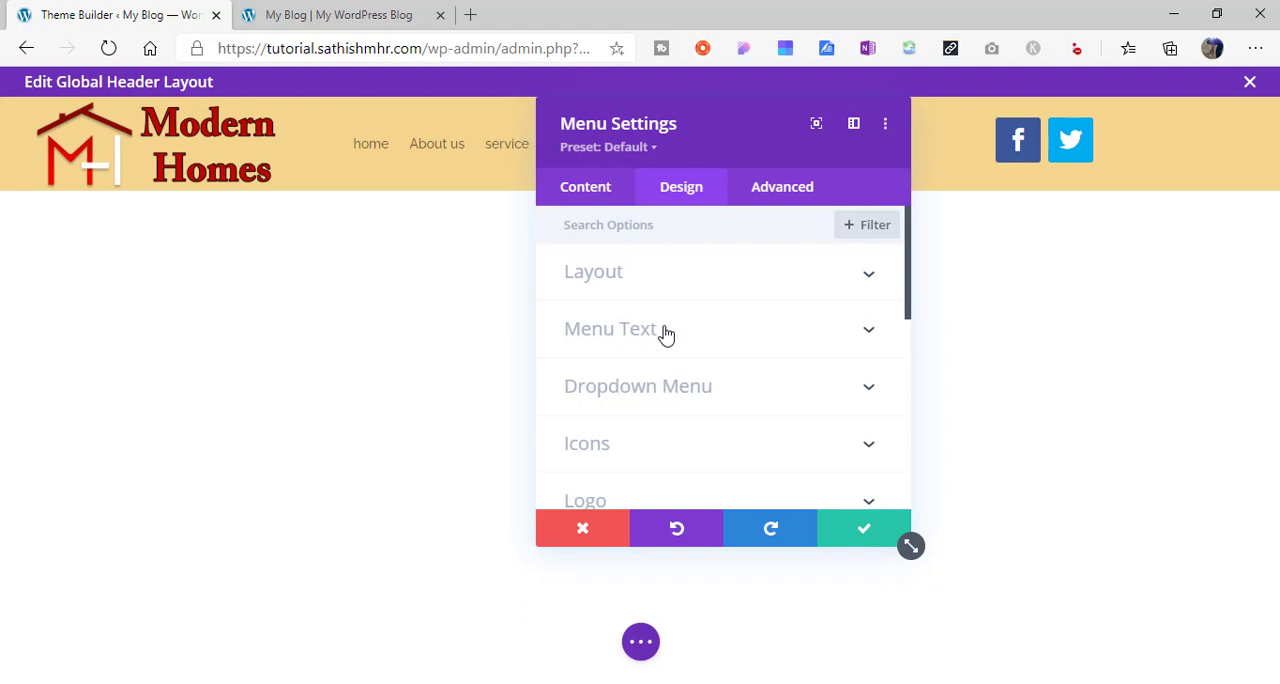
pyautogui.click(666, 335)
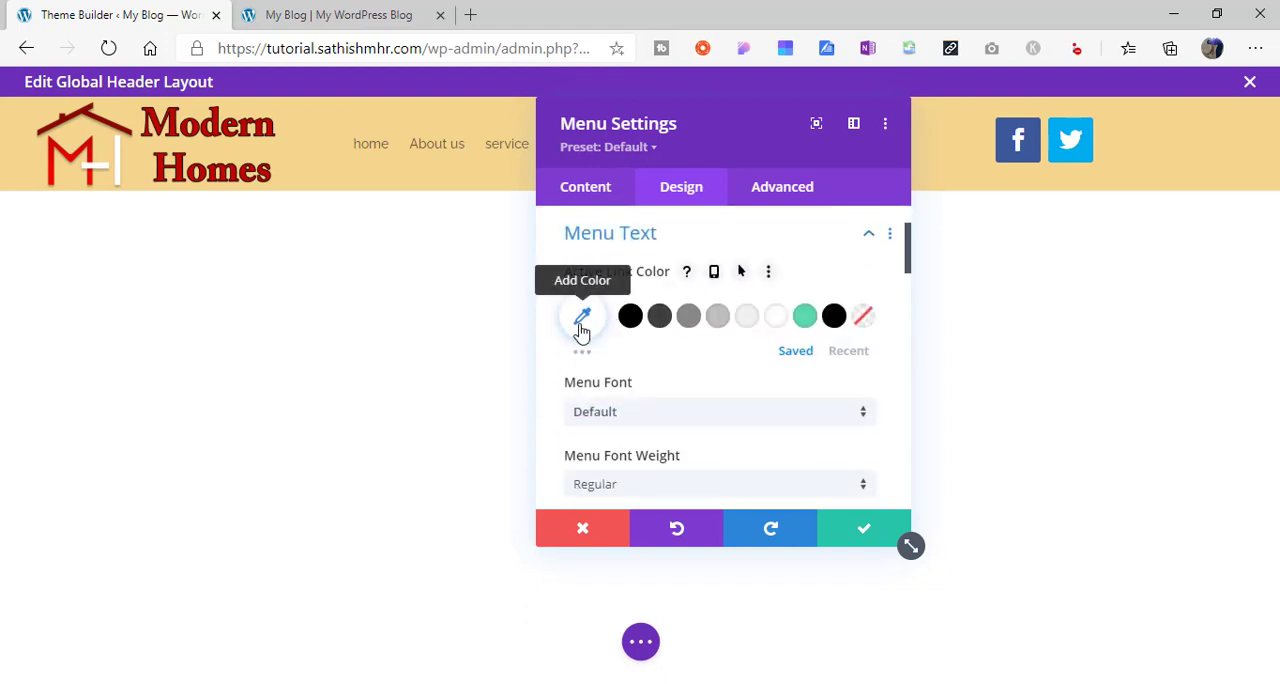
pyautogui.click(582, 318)
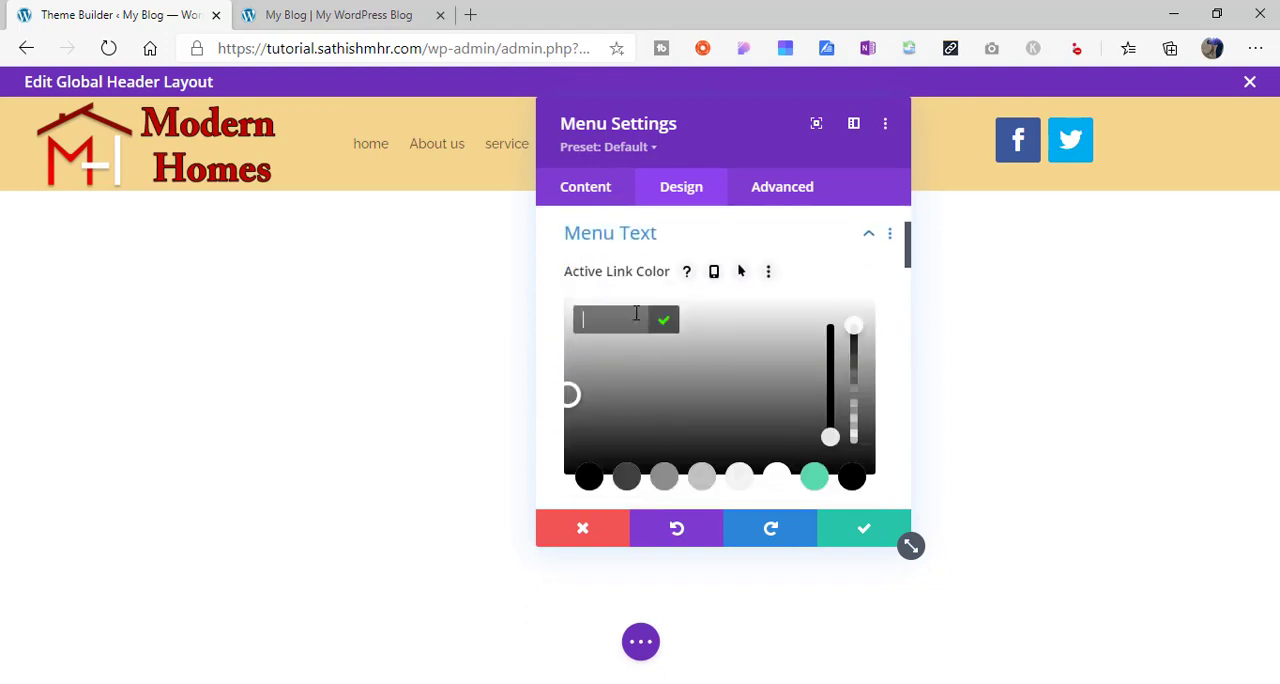
pyautogui.write('#e02b20')
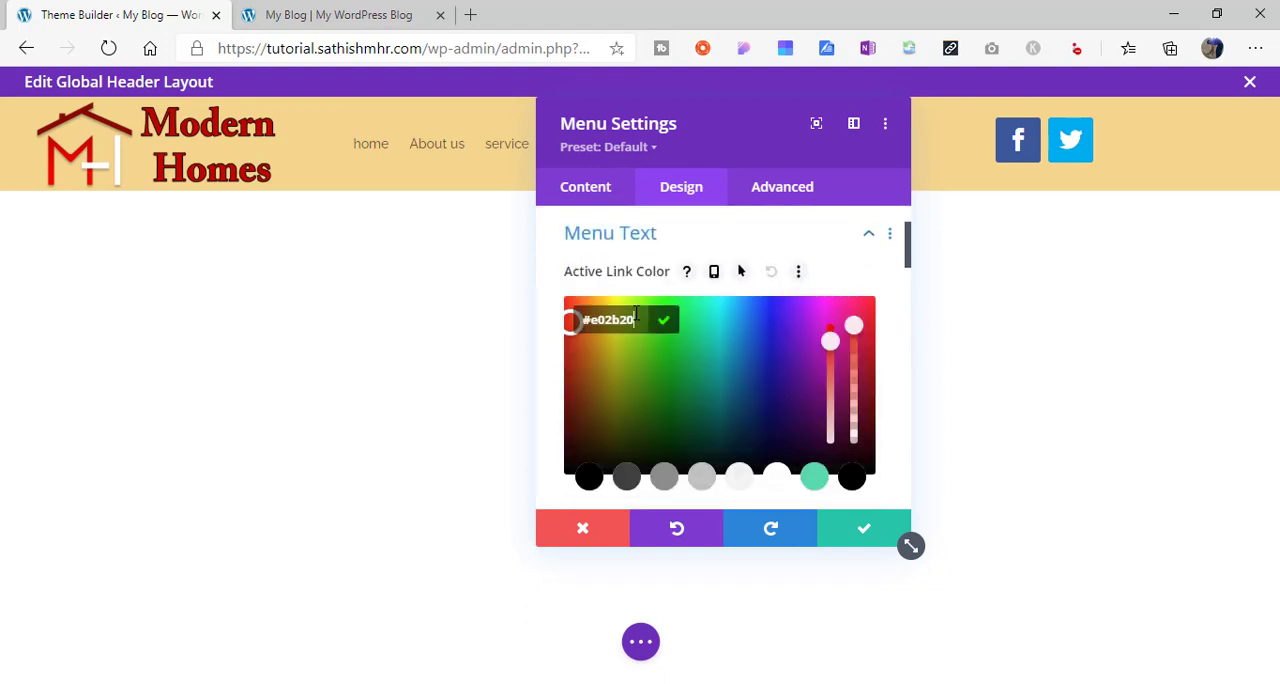
pyautogui.click(868, 531)
# - Set the menu font to Montserrat and apply the uppercase (TT) font style
pyautogui.click(776, 310)
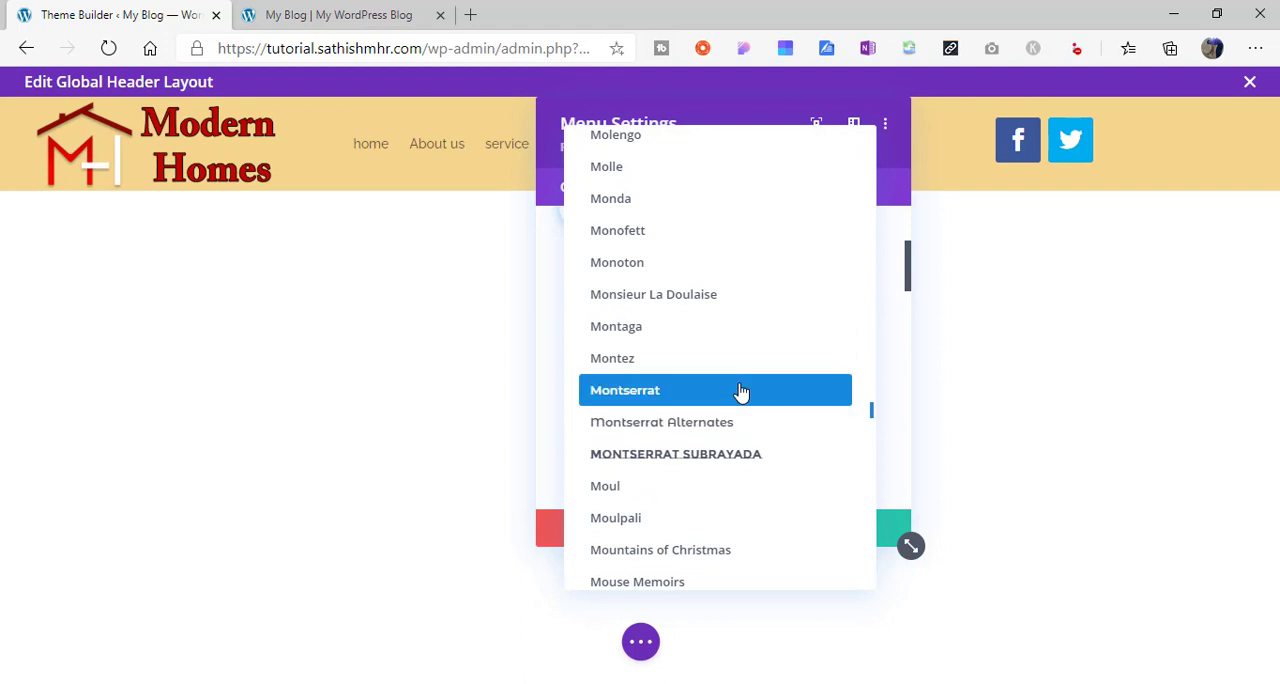
pyautogui.click(740, 390)
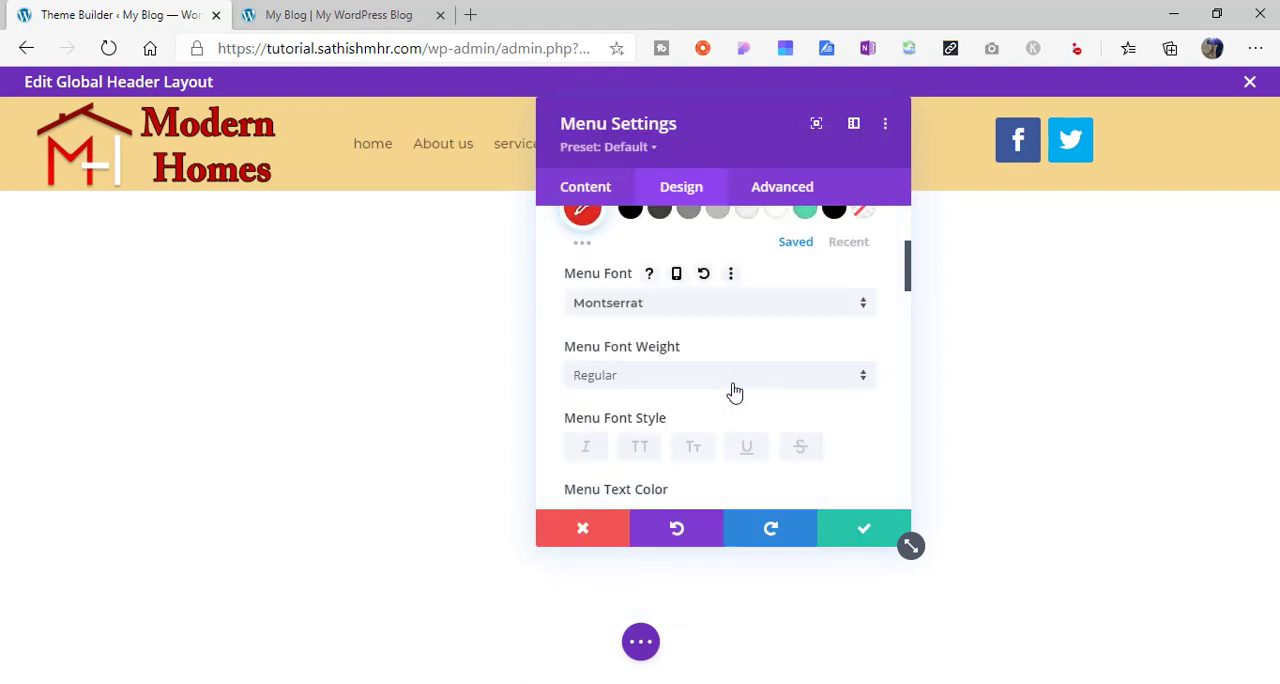
pyautogui.click(641, 448)
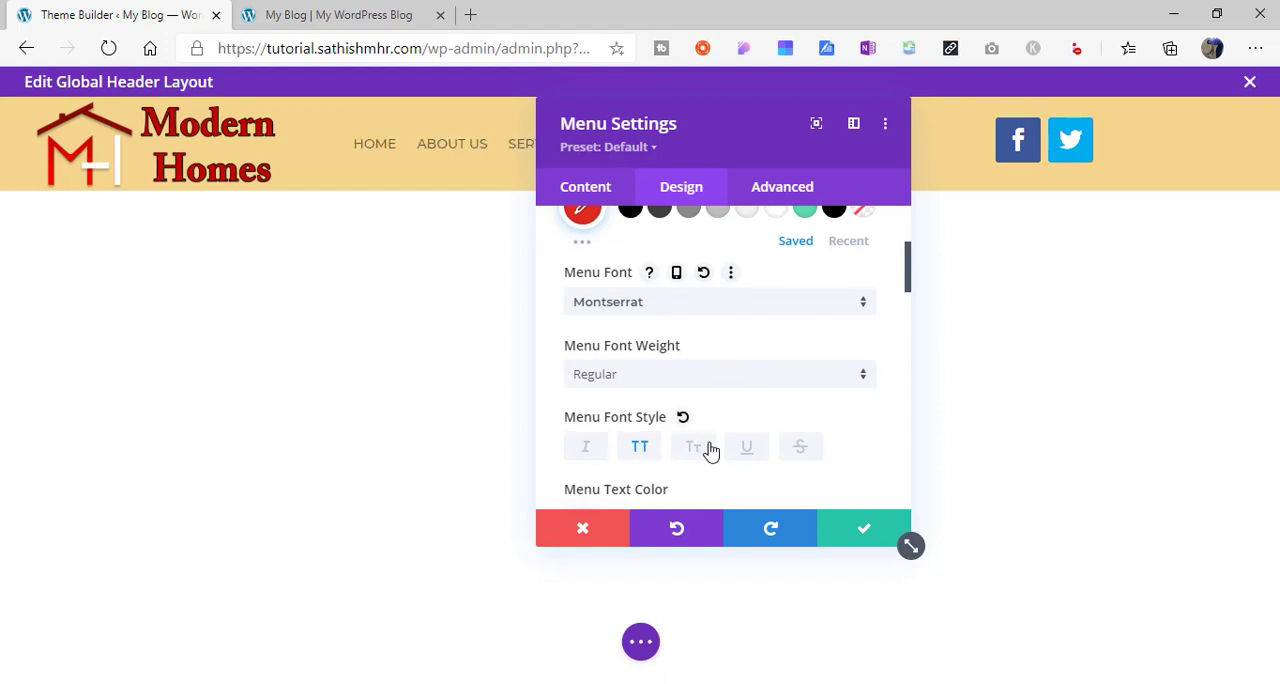
# - Set the menu text color to black (#000000) and the menu font weight to Bold
pyautogui.scroll(-2, 909, 266)
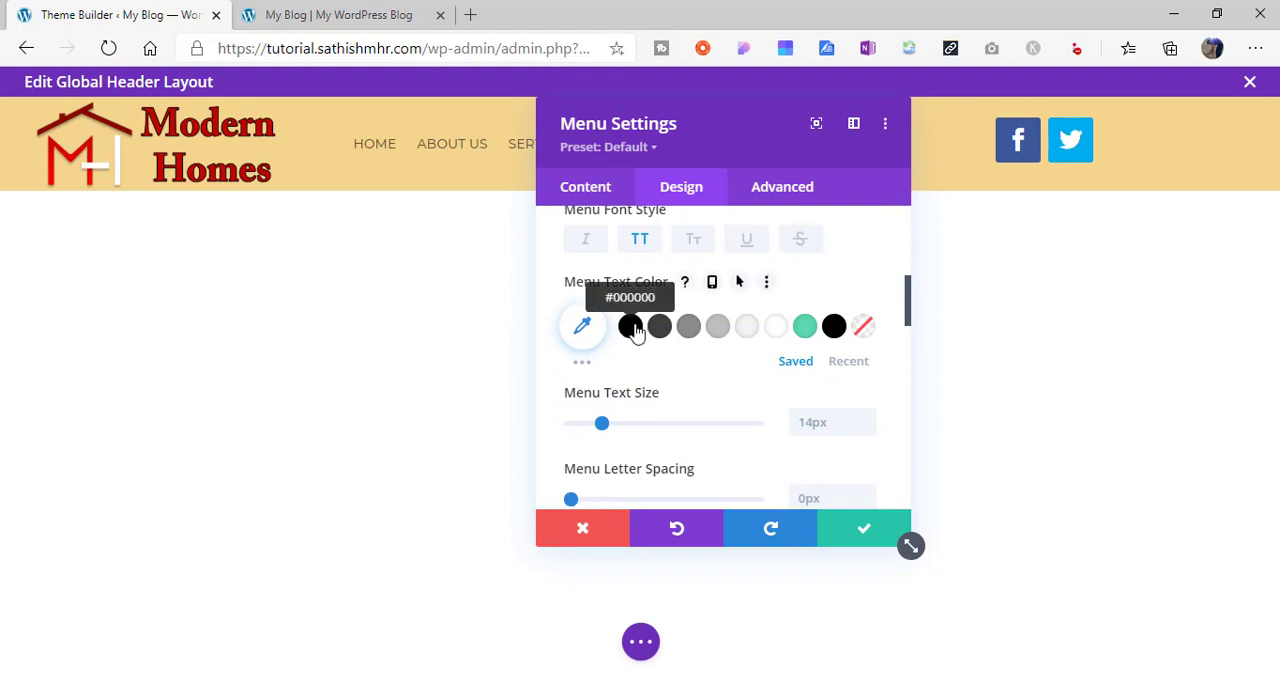
pyautogui.click(630, 327)
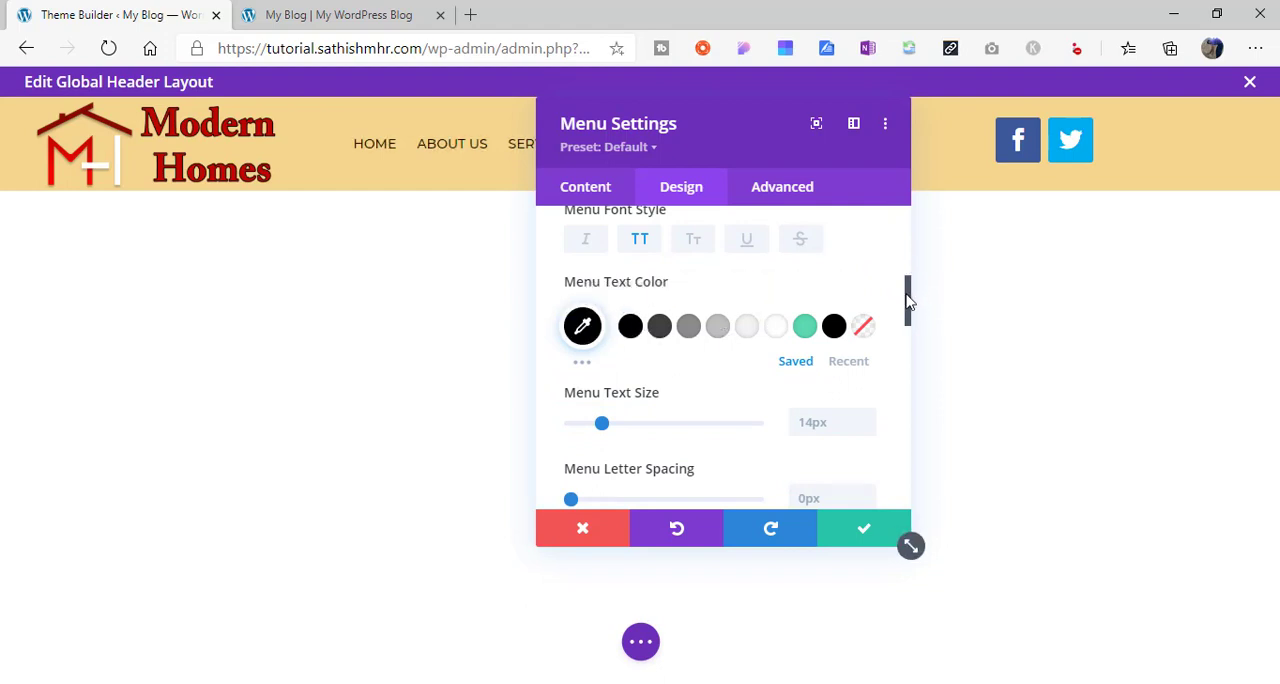
pyautogui.moveTo(908, 294); pyautogui.dragTo(908, 264)
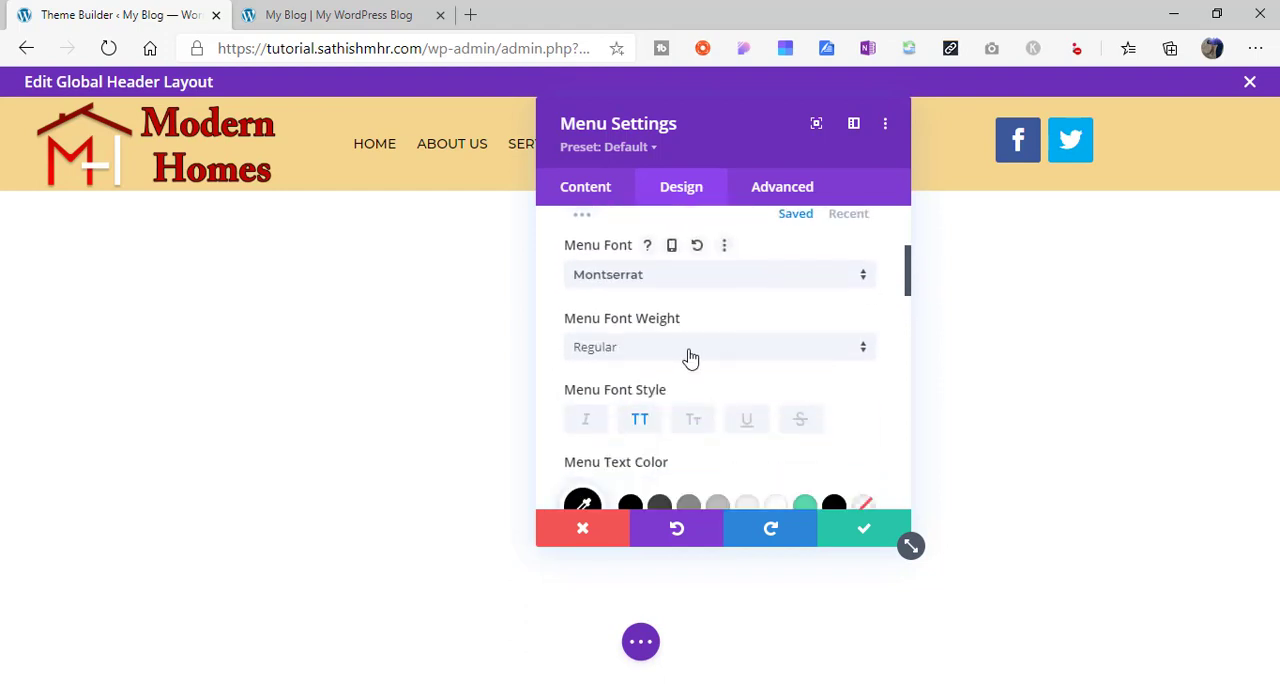
pyautogui.click(686, 352)
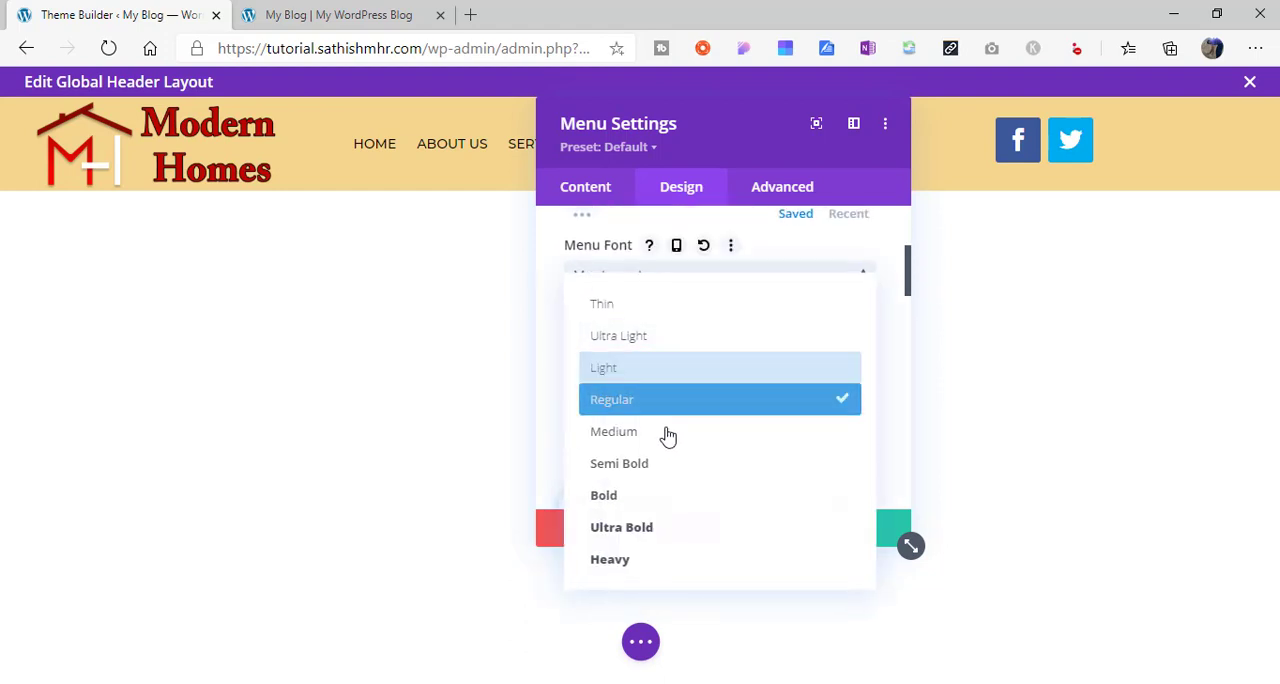
pyautogui.click(660, 494)
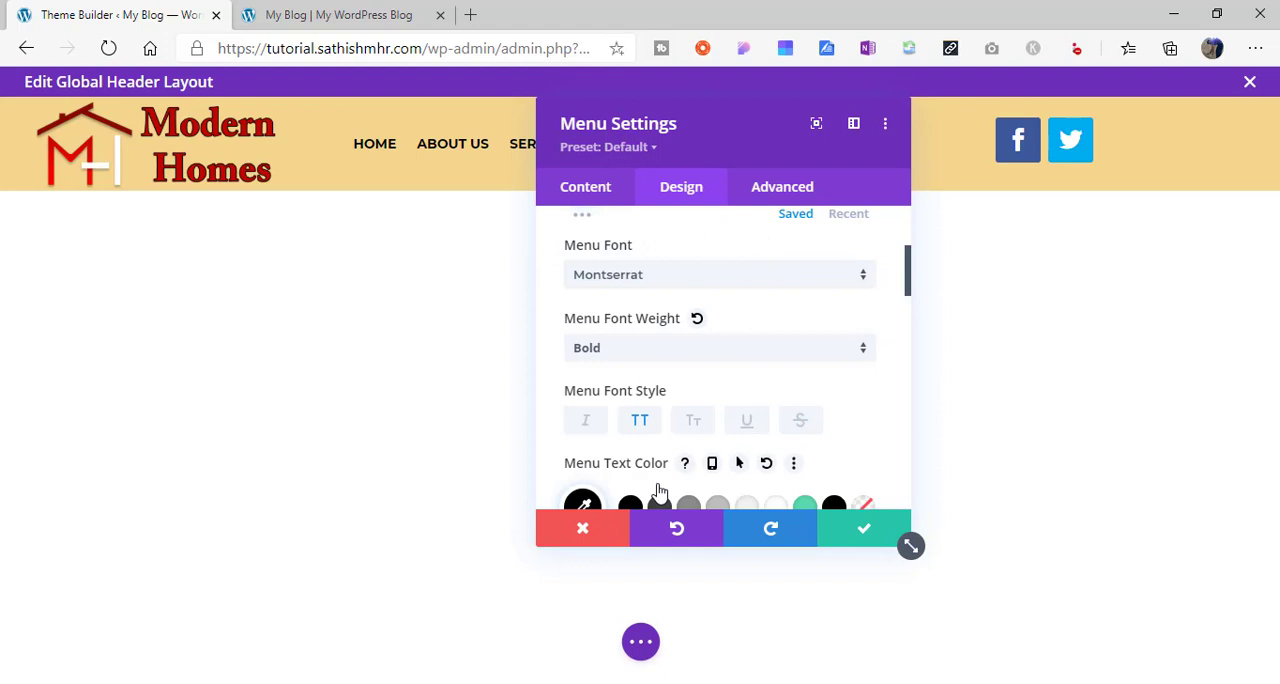
# - Increase the menu text size to 18px and set the menu line height to 1.7em
pyautogui.moveTo(913, 270); pyautogui.dragTo(915, 312)
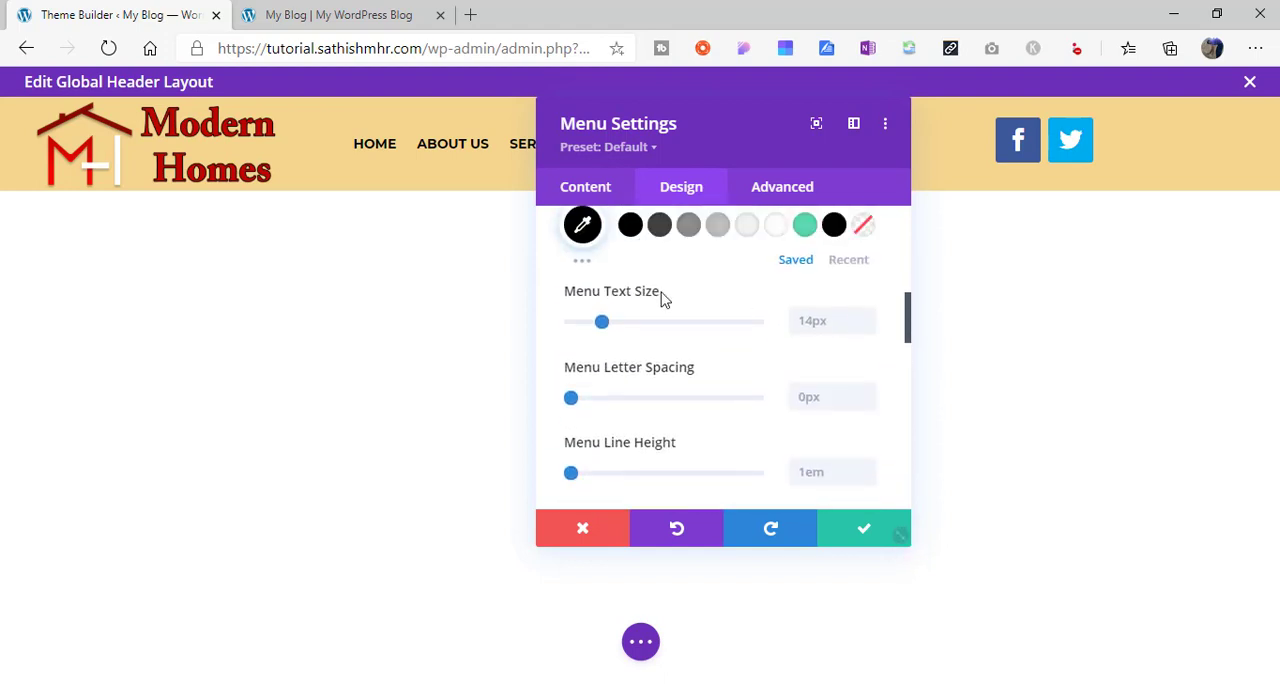
pyautogui.moveTo(601, 321); pyautogui.dragTo(663, 323)
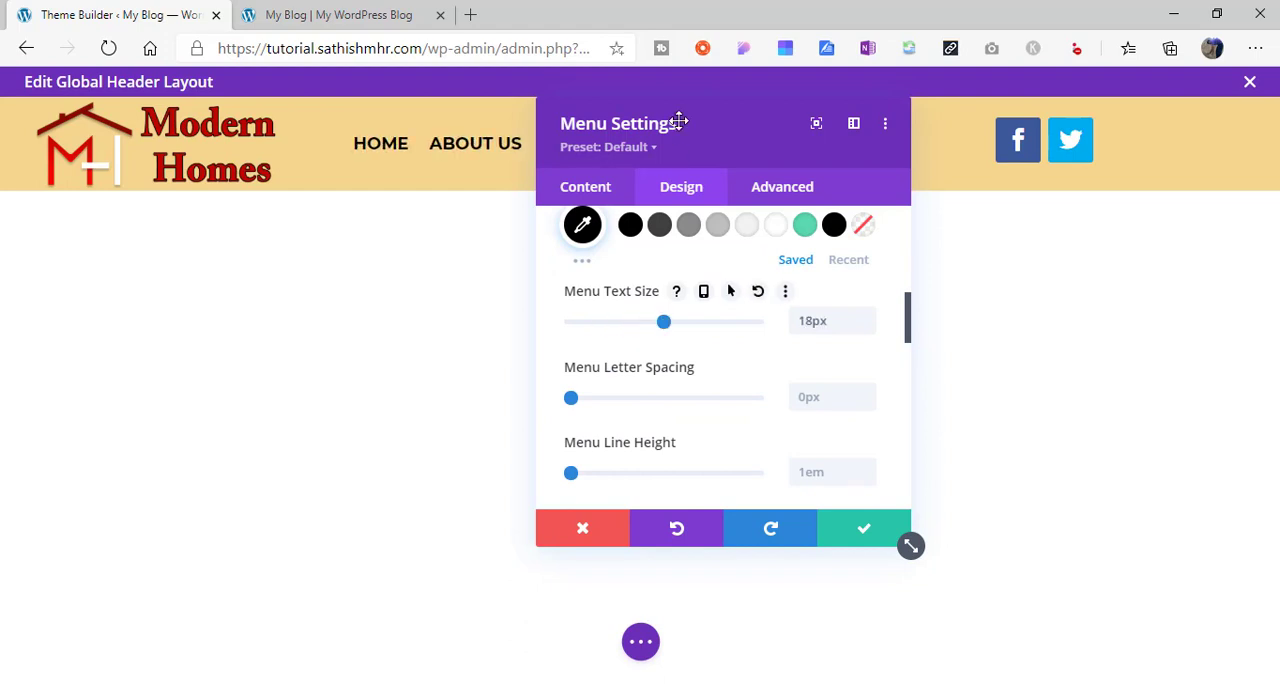
pyautogui.moveTo(721, 116); pyautogui.dragTo(530, 156)
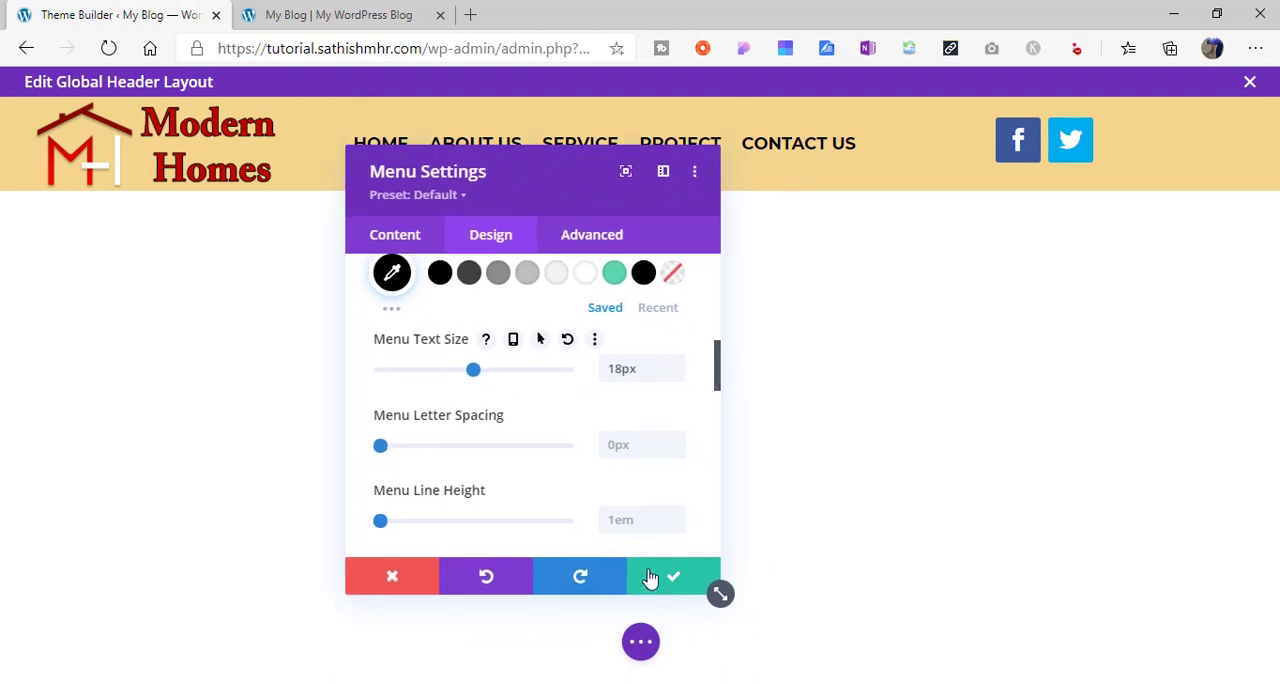
pyautogui.moveTo(397, 527); pyautogui.dragTo(446, 528)
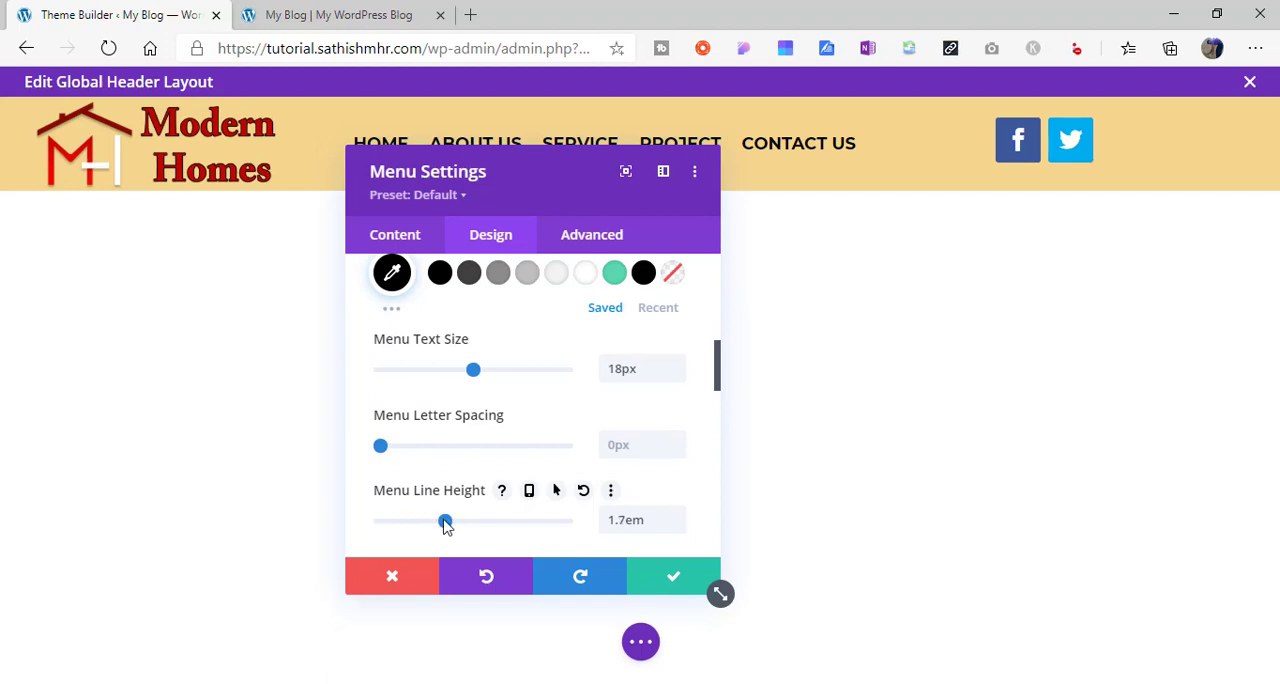
# - Save the menu settings and add an Instagram network to the header's social media follow module
pyautogui.click(673, 582)
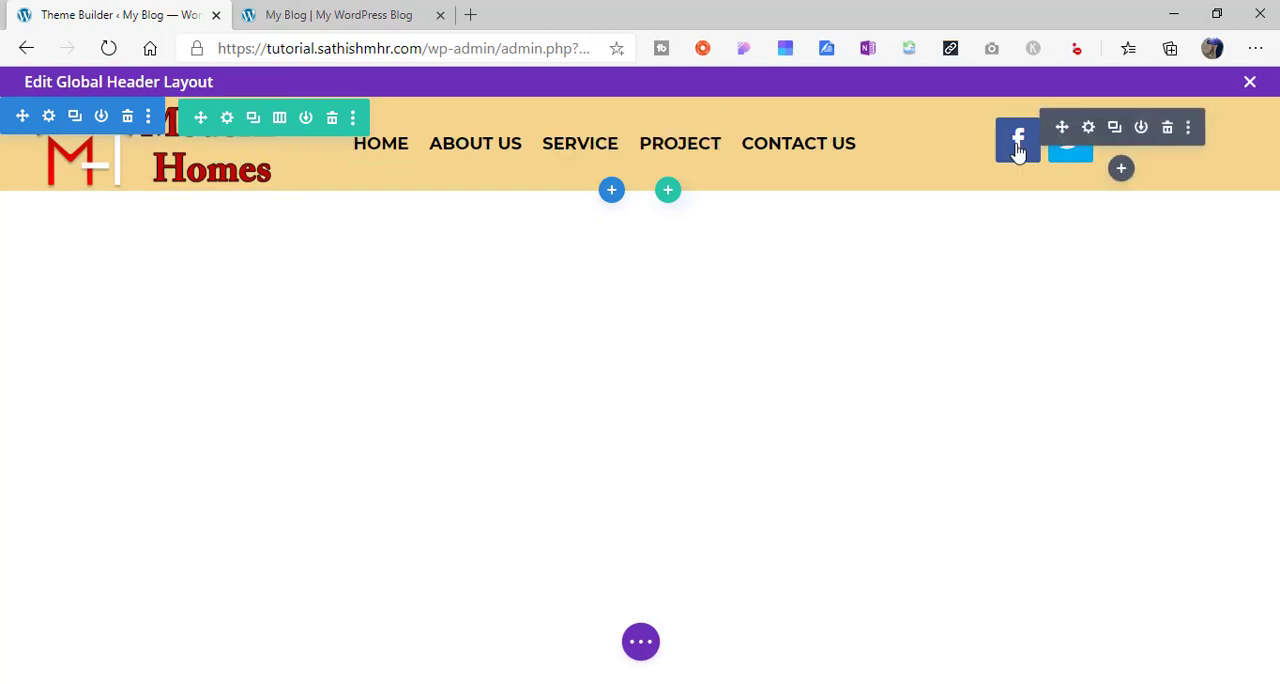
pyautogui.click(1089, 128)
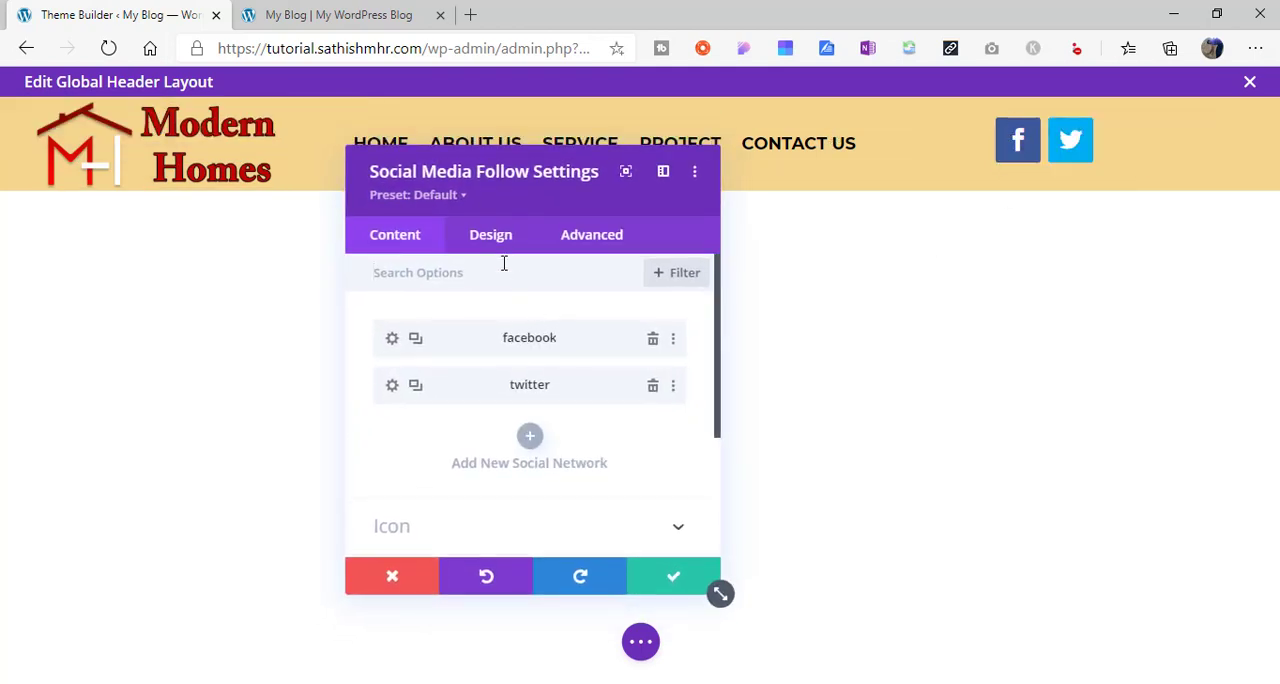
pyautogui.click(531, 436)
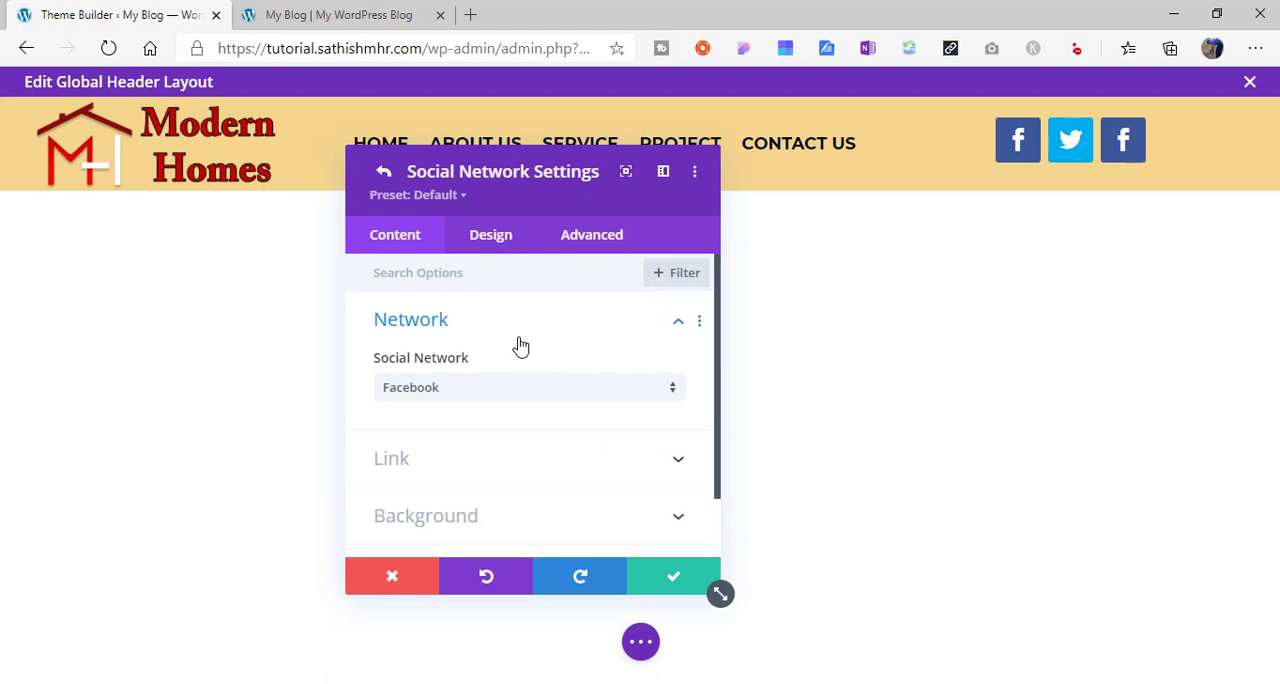
pyautogui.click(486, 388)
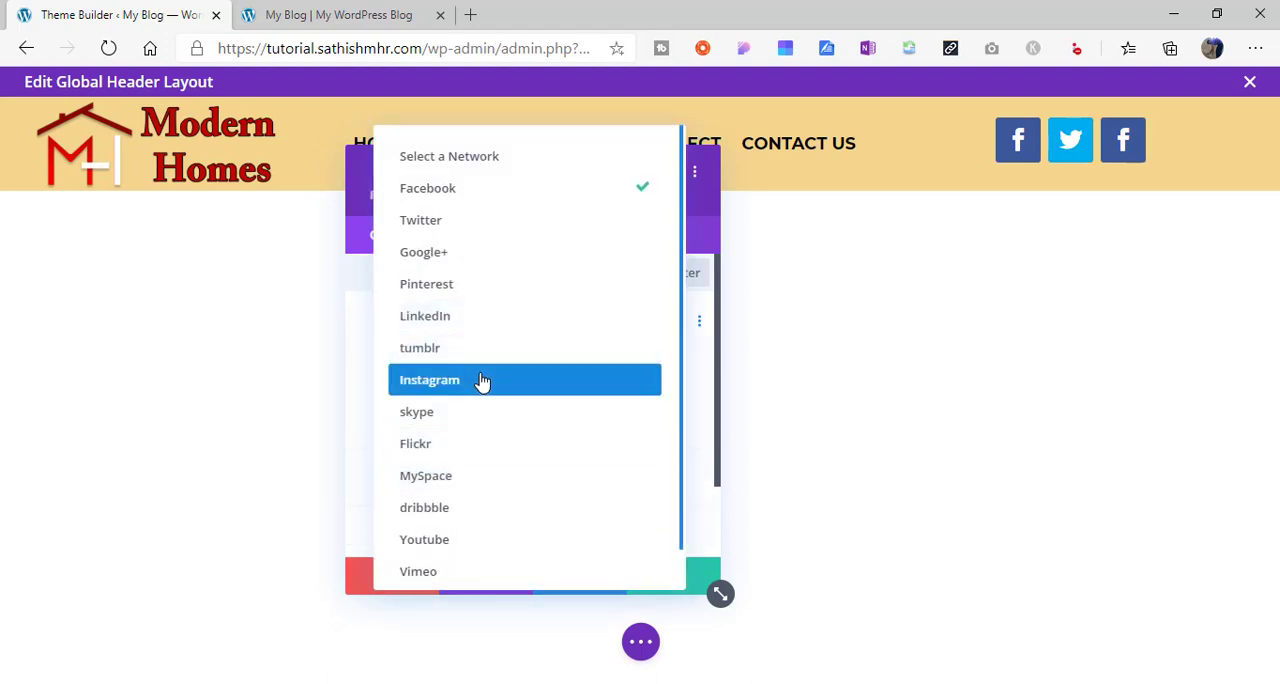
pyautogui.click(500, 390)
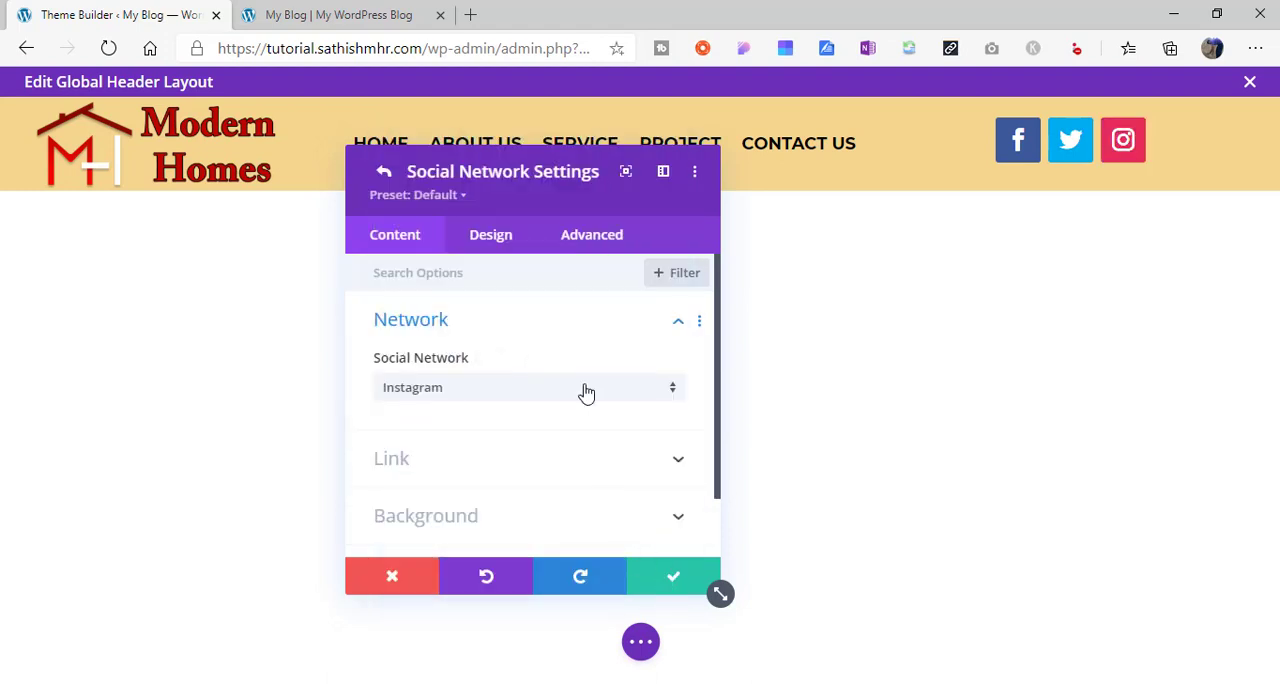
pyautogui.click(383, 175)
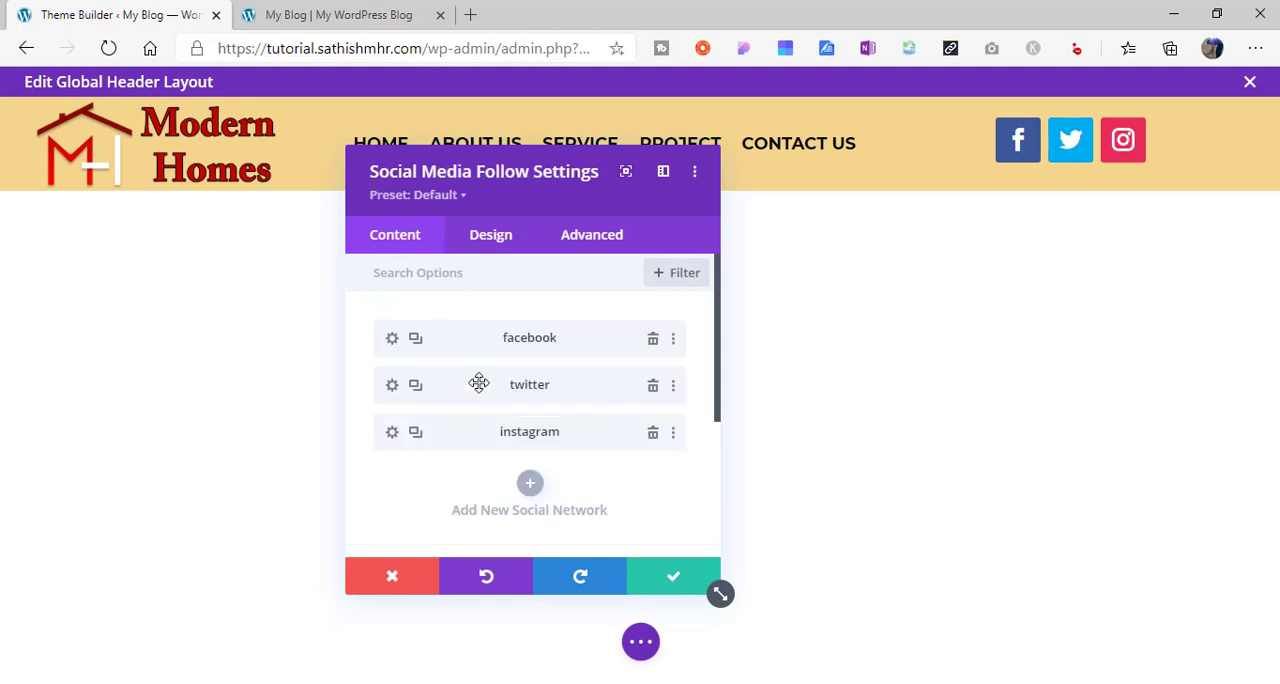
# - Add a Pinterest network after Instagram in the social media follow module
pyautogui.click(530, 486)
pyautogui.click(466, 390)
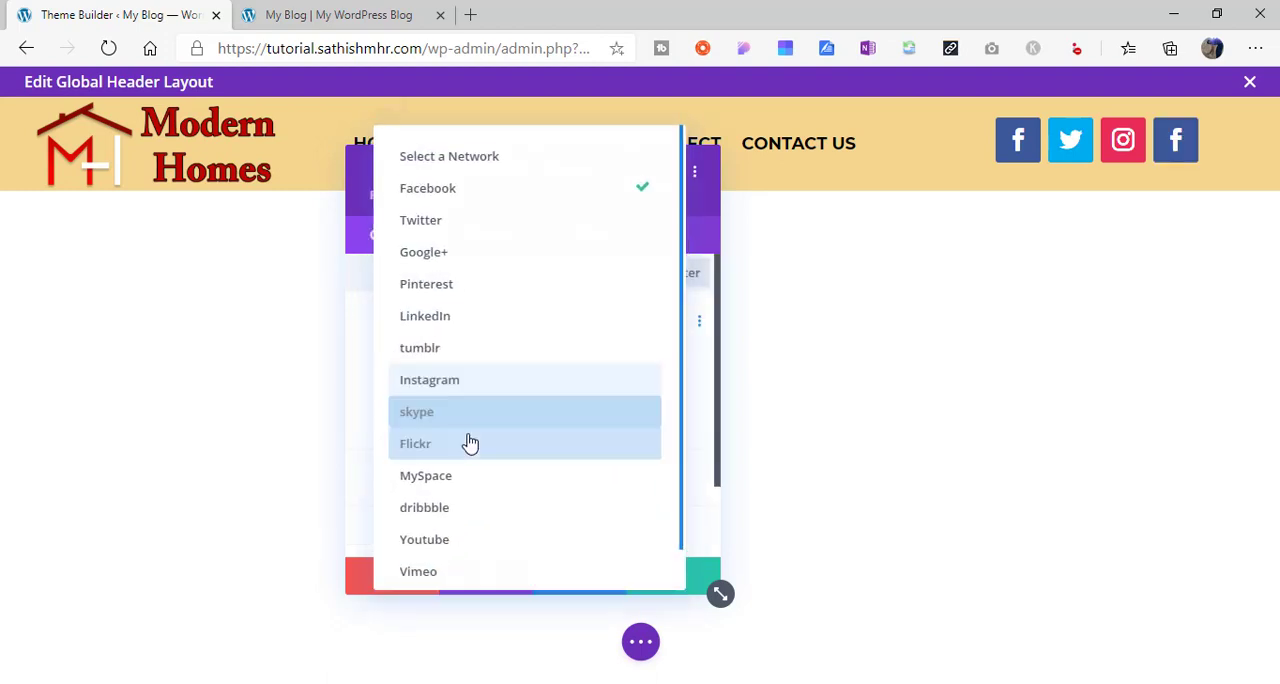
pyautogui.click(538, 291)
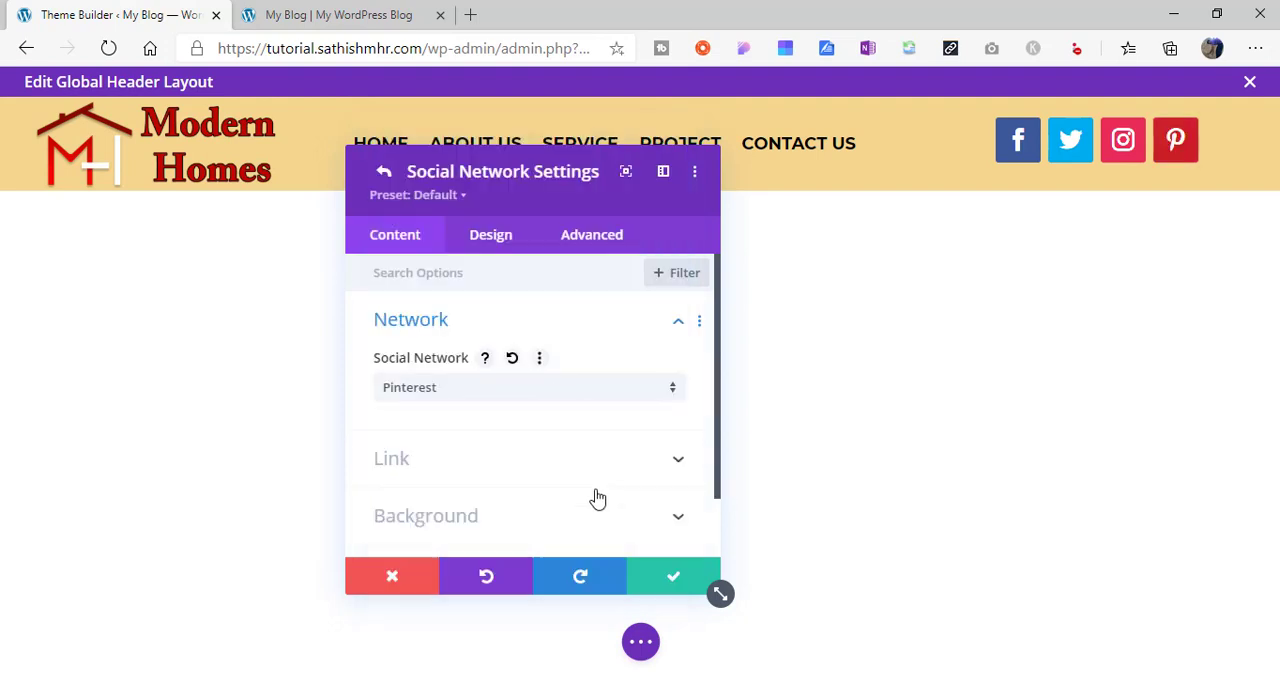
pyautogui.press('Escape')
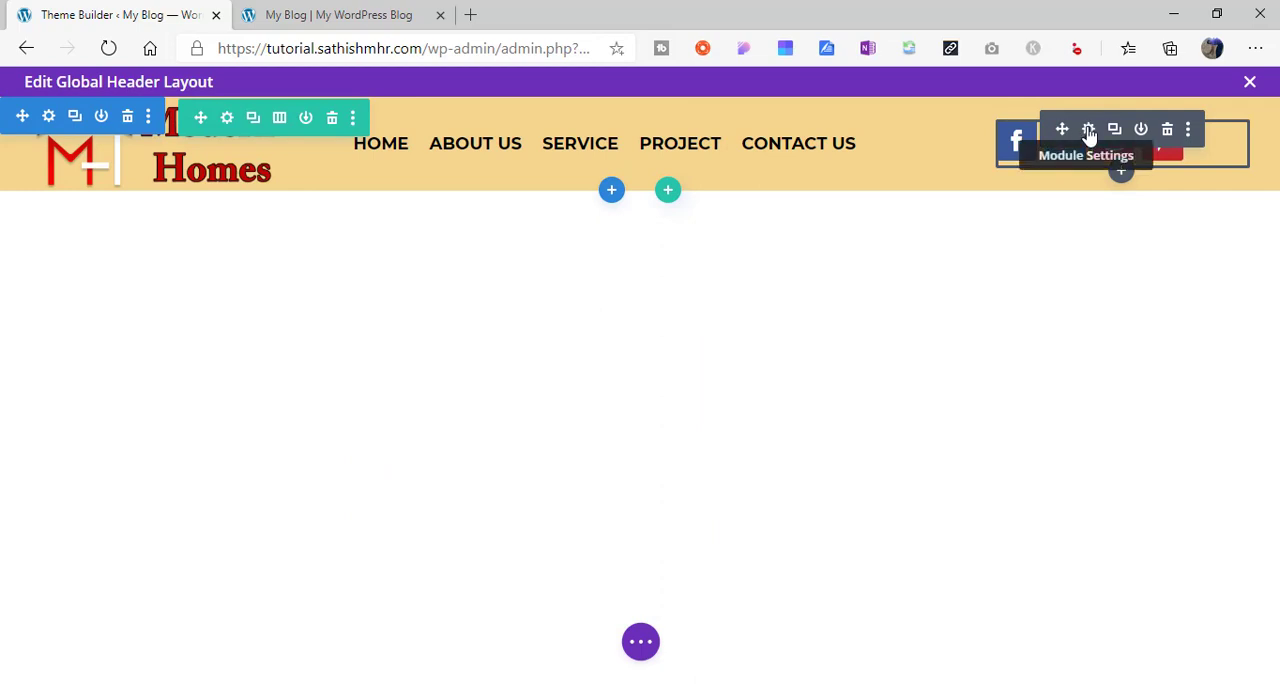
# - Set the custom icon font size of the social media follow module to 22px
pyautogui.click(1089, 131)
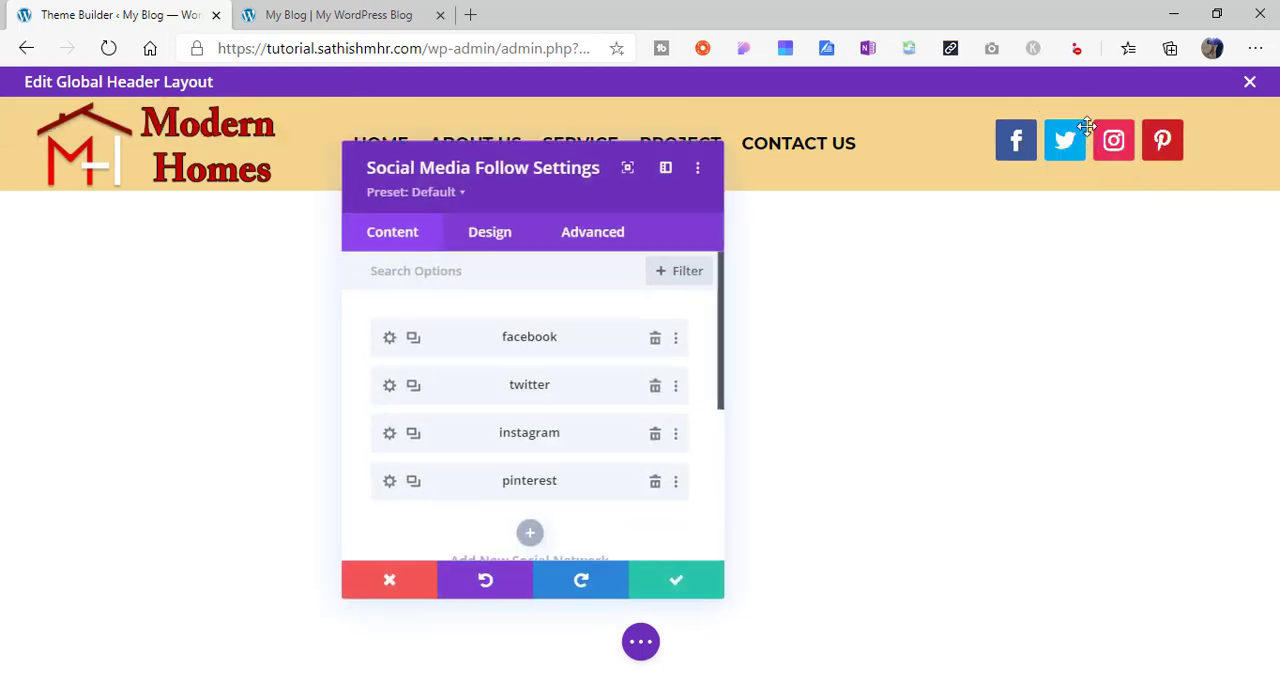
pyautogui.click(492, 240)
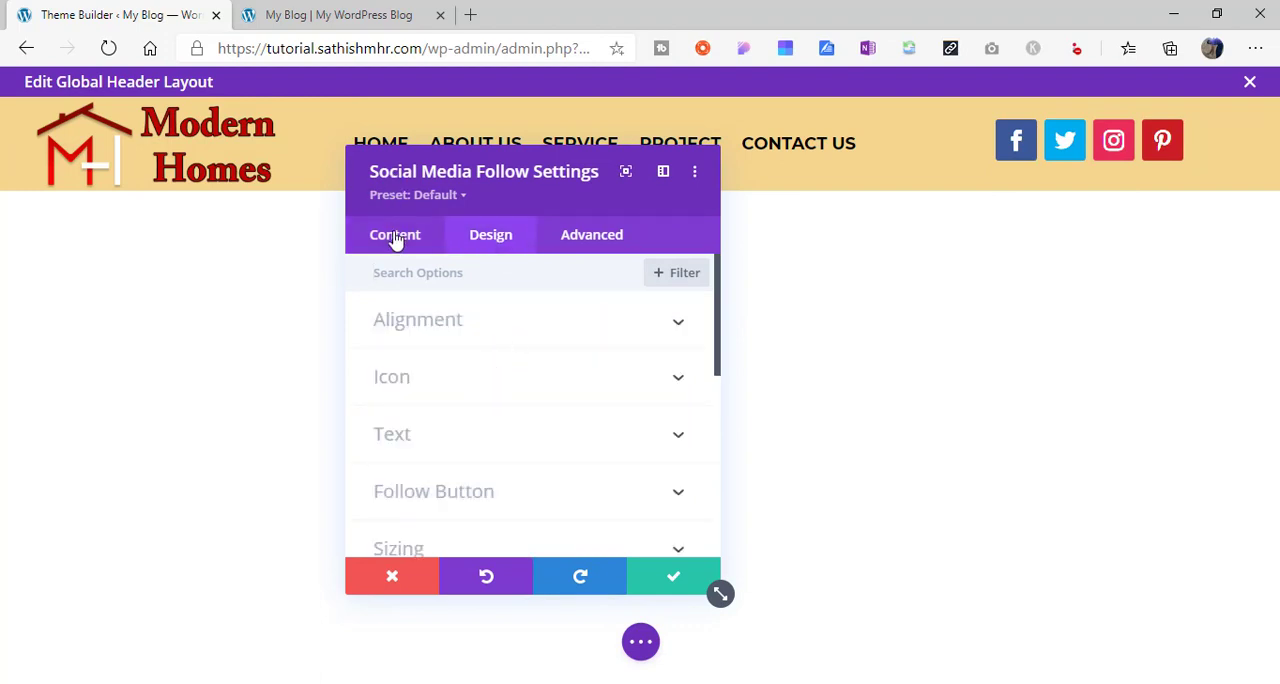
pyautogui.click(433, 386)
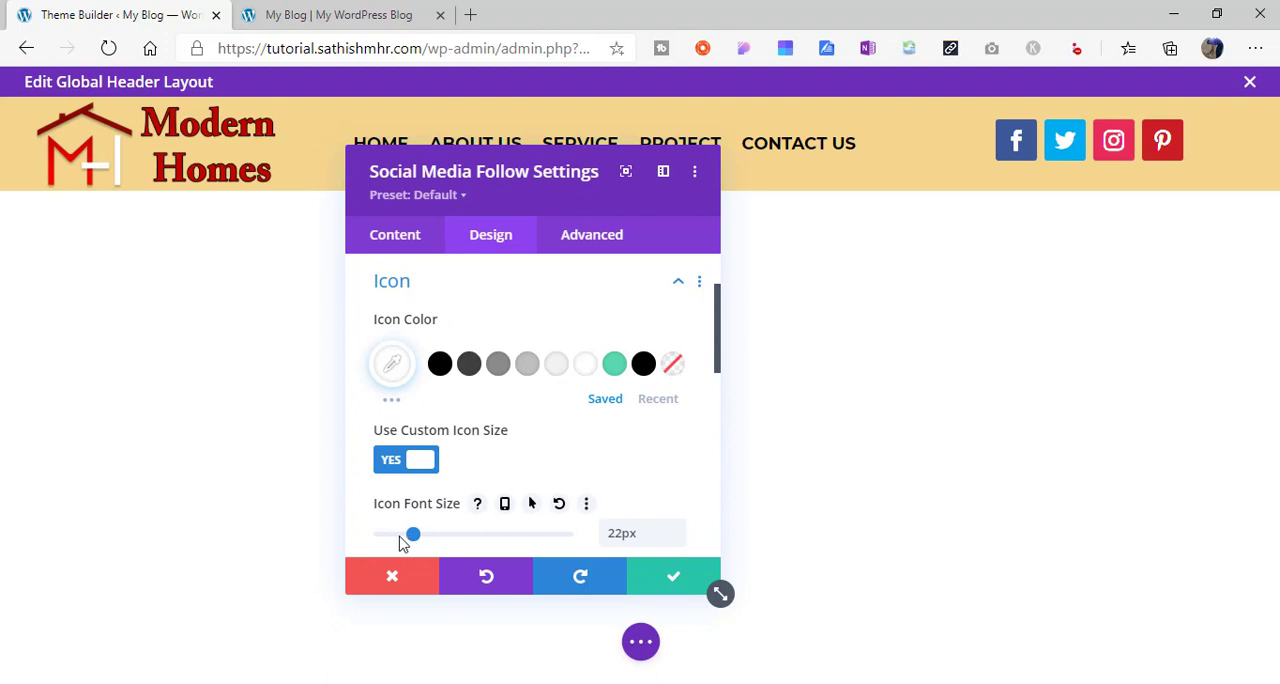
pyautogui.moveTo(408, 536)
pyautogui.mouseDown()
pyautogui.moveTo(388, 537)
pyautogui.moveTo(416, 538)
pyautogui.mouseUp()
# - Round all four linked border corners of the social icons to 25px
pyautogui.moveTo(714, 351); pyautogui.dragTo(723, 427)
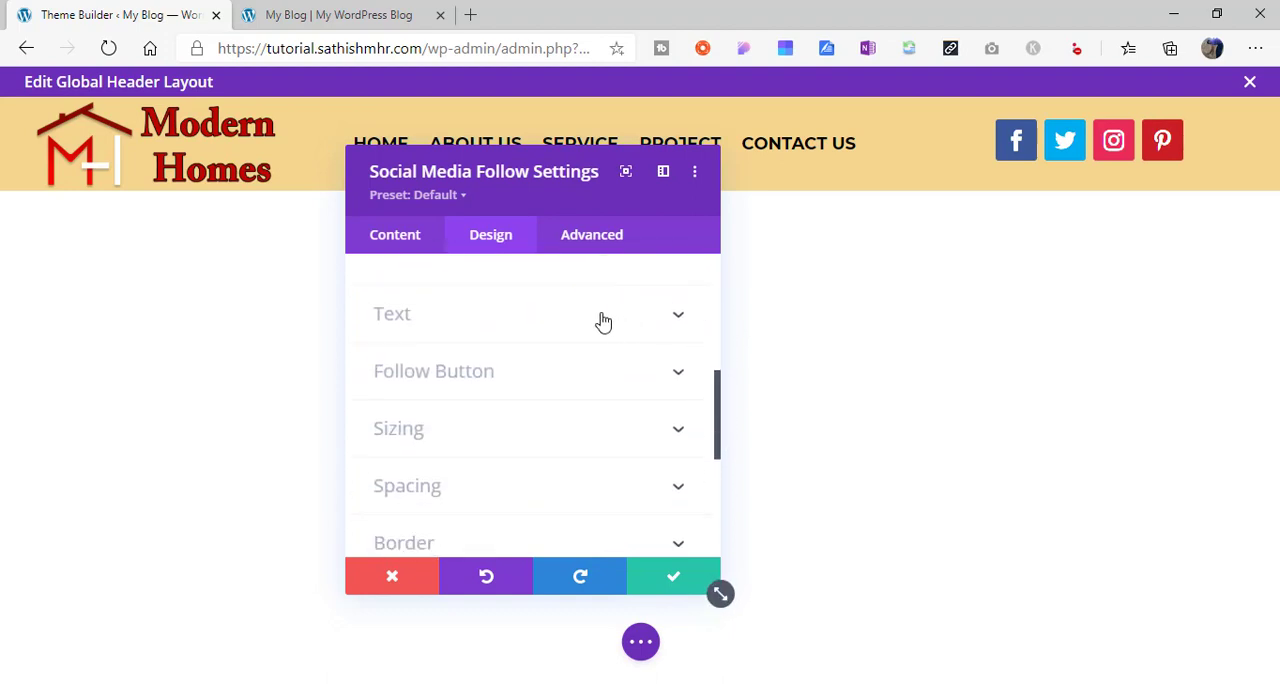
pyautogui.moveTo(720, 395); pyautogui.dragTo(720, 452)
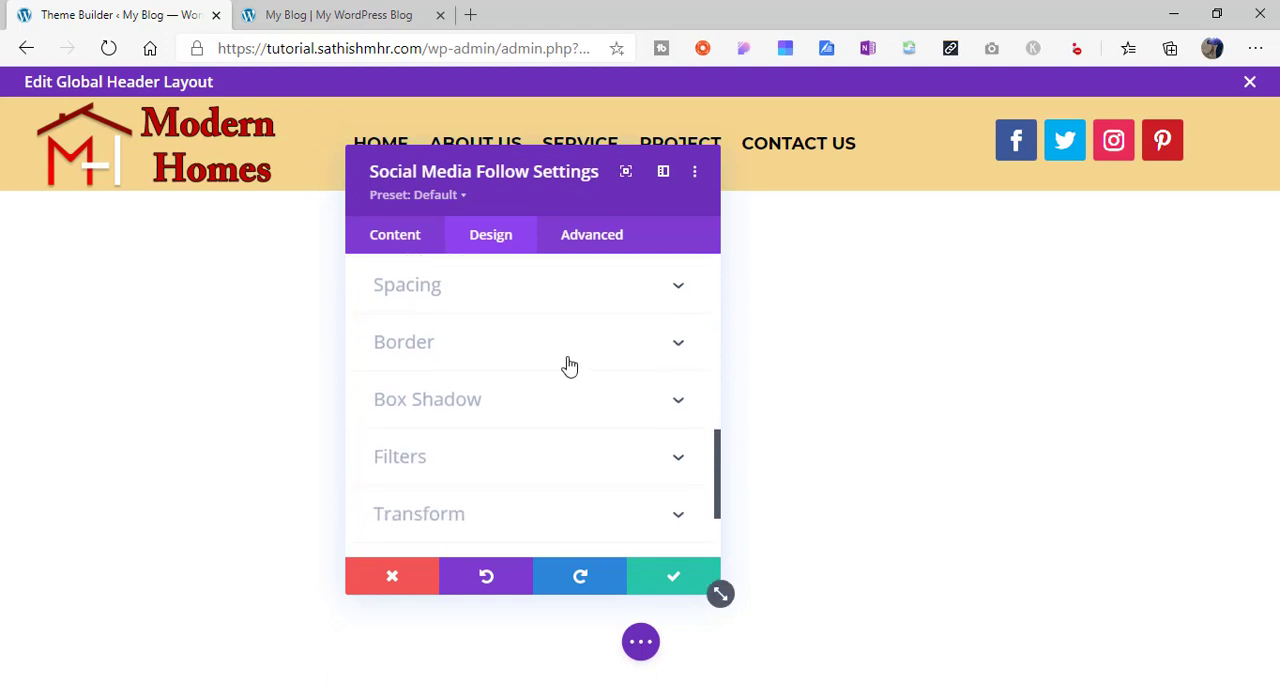
pyautogui.click(569, 366)
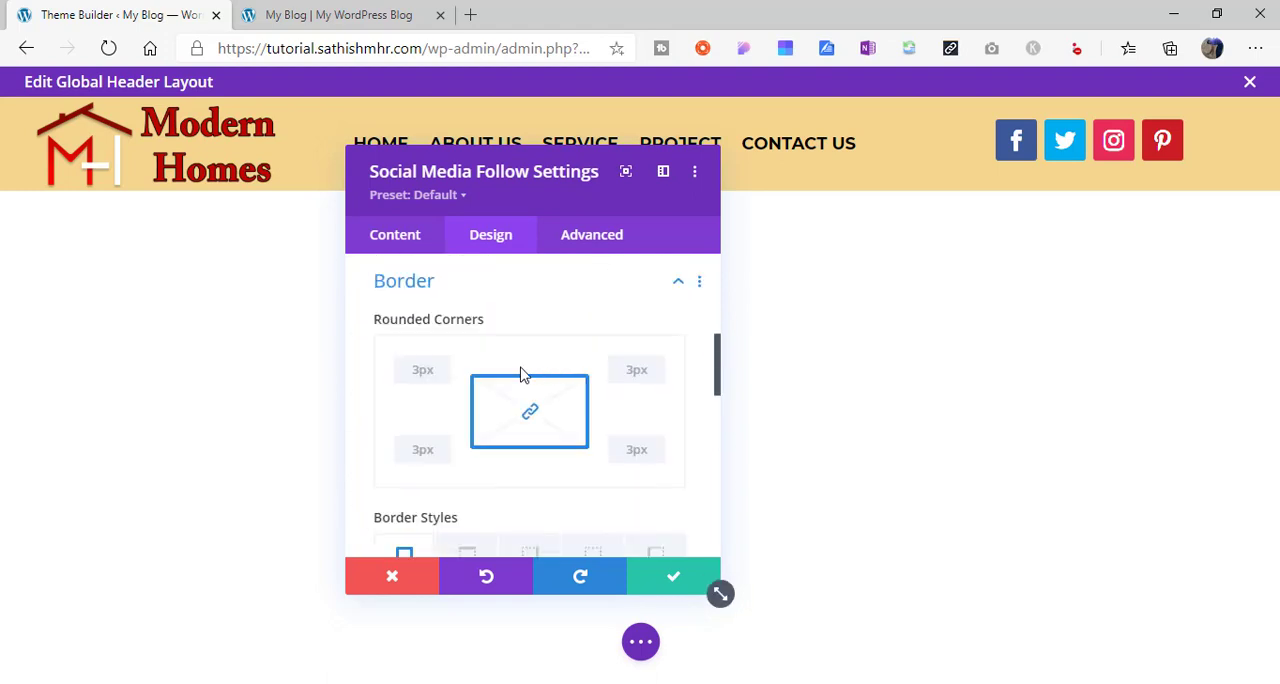
pyautogui.click(443, 368)
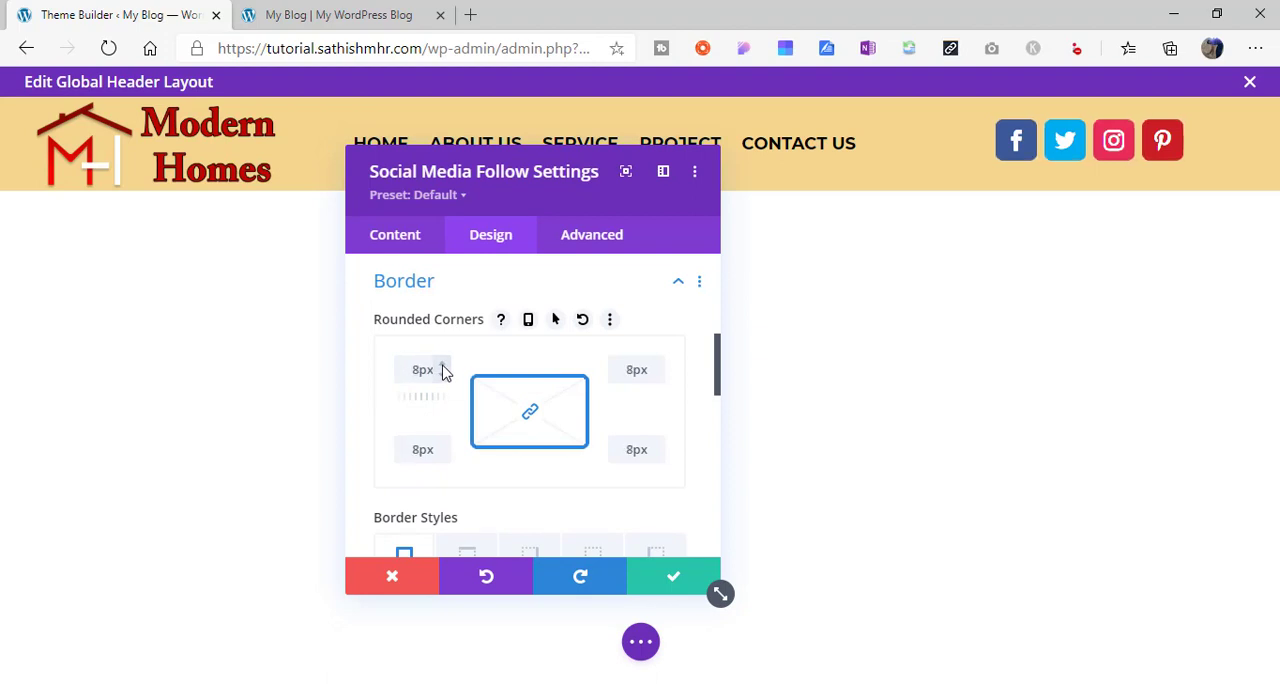
pyautogui.click(443, 368)
pyautogui.click(443, 368)
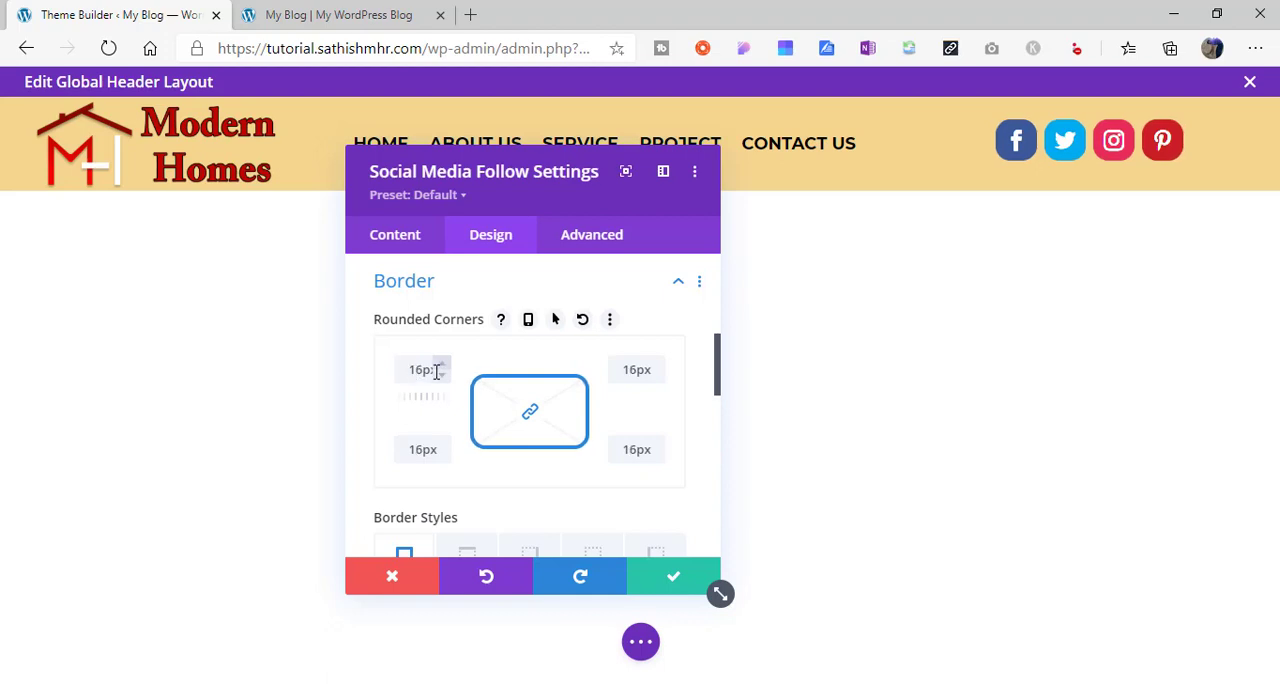
pyautogui.click(442, 364)
pyautogui.click(443, 368)
pyautogui.click(443, 368)
pyautogui.click(443, 368)
pyautogui.click(443, 368)
pyautogui.click(443, 368)
pyautogui.click(443, 368)
pyautogui.click(443, 368)
pyautogui.click(443, 368)
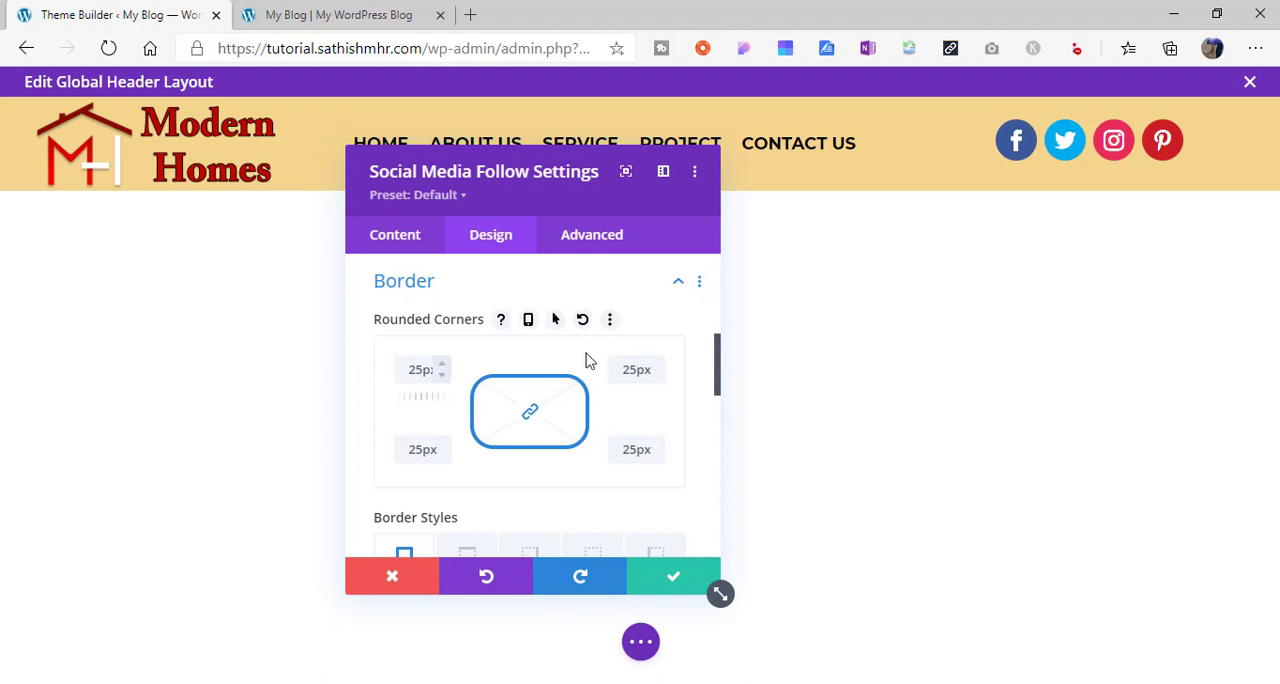
pyautogui.scroll(-1, 717, 365)
pyautogui.scroll(2, 718, 375)
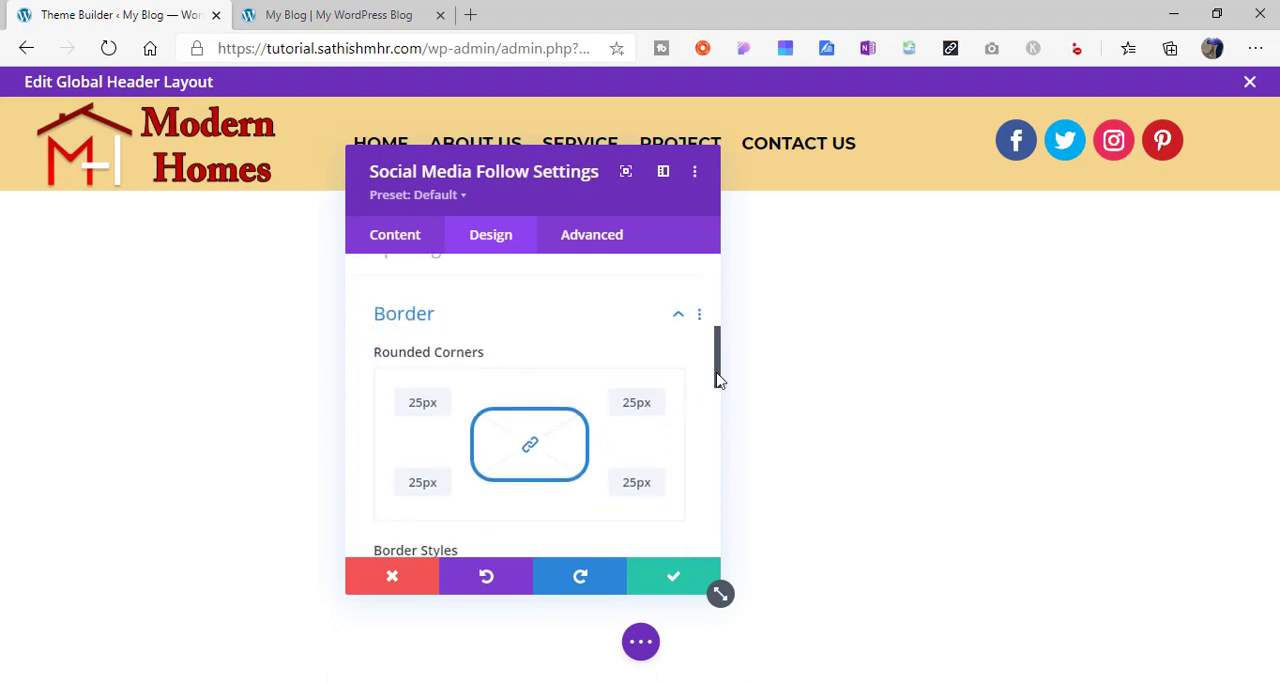
pyautogui.scroll(-3, 717, 385)
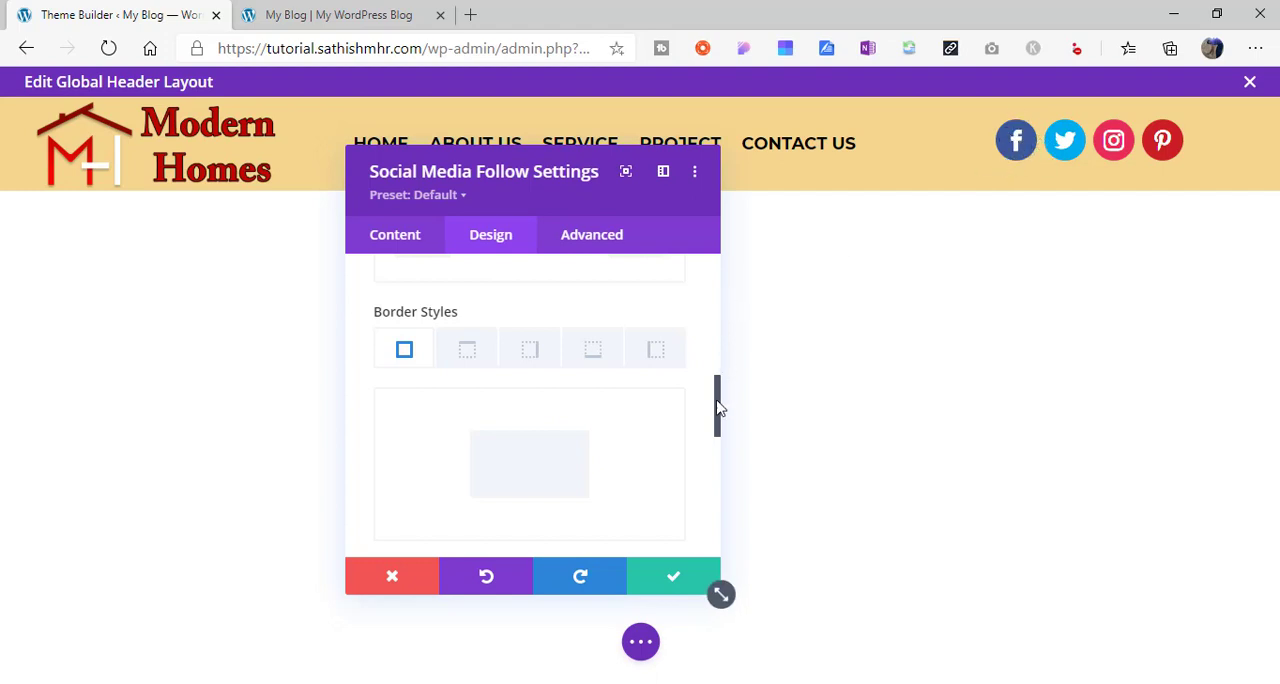
pyautogui.moveTo(717, 406); pyautogui.dragTo(713, 263)
# - Replace the Facebook icon's background color with #e02b20 and return to the list of social networks
pyautogui.click(403, 231)
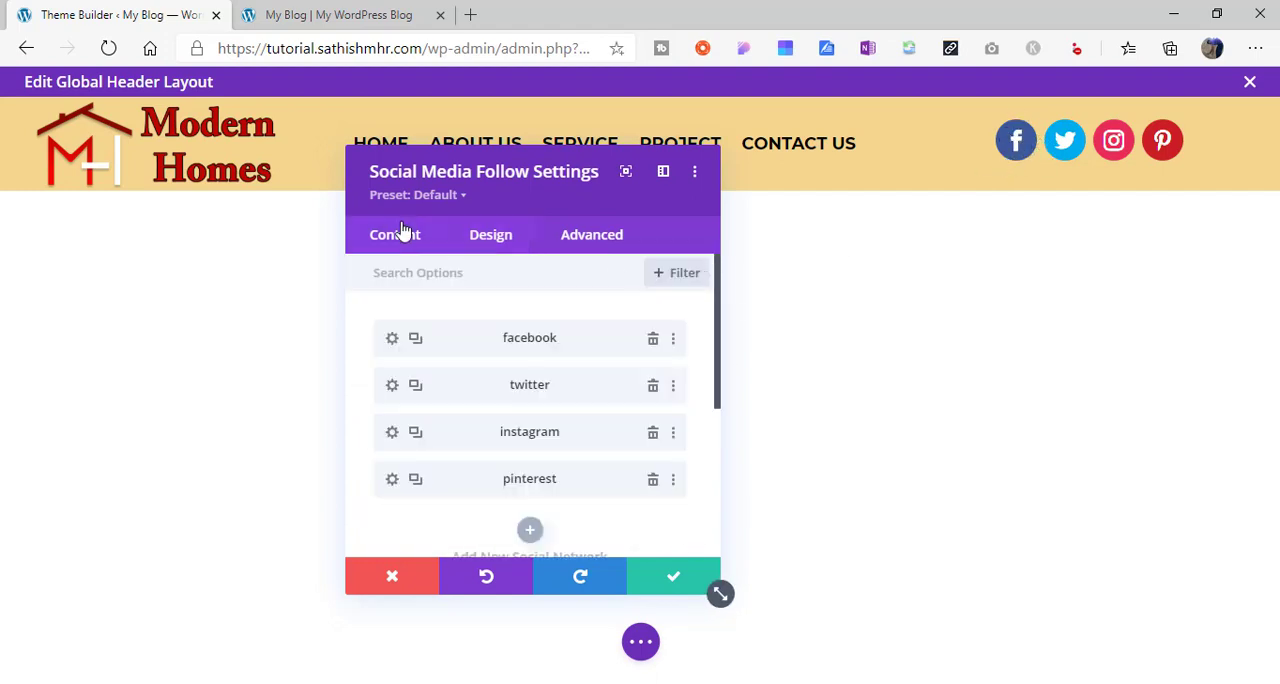
pyautogui.click(392, 340)
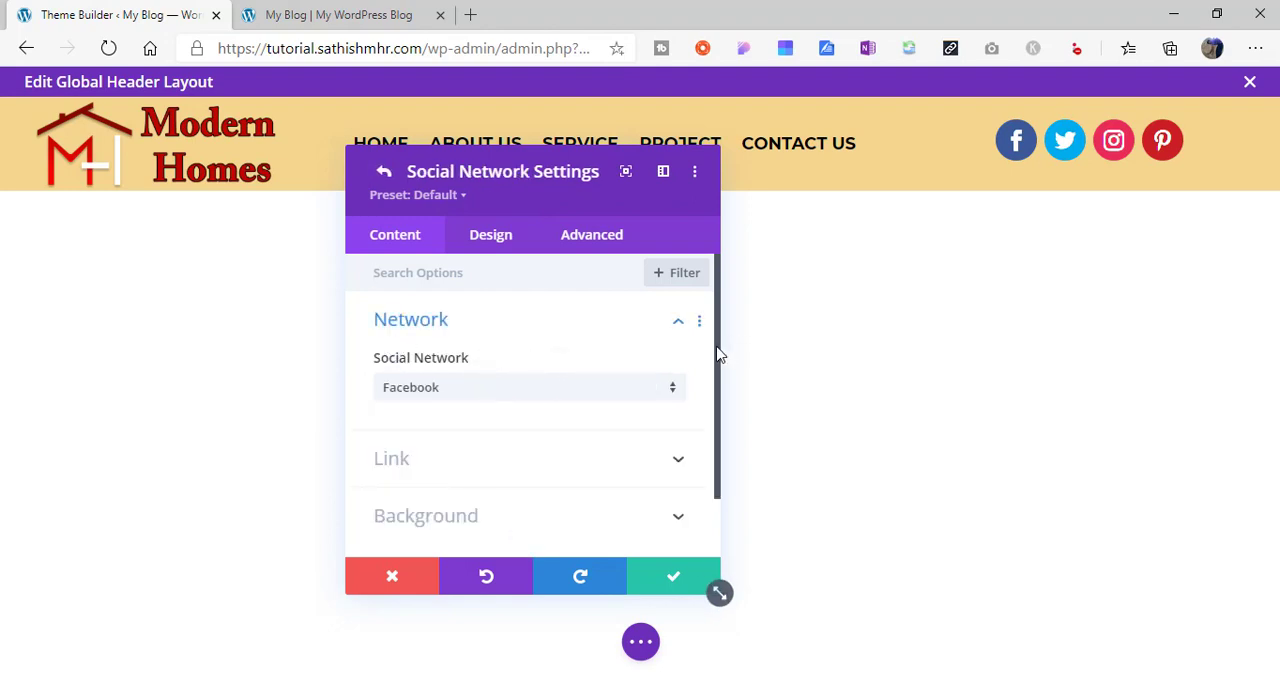
pyautogui.moveTo(717, 355); pyautogui.dragTo(717, 403)
pyautogui.click(479, 452)
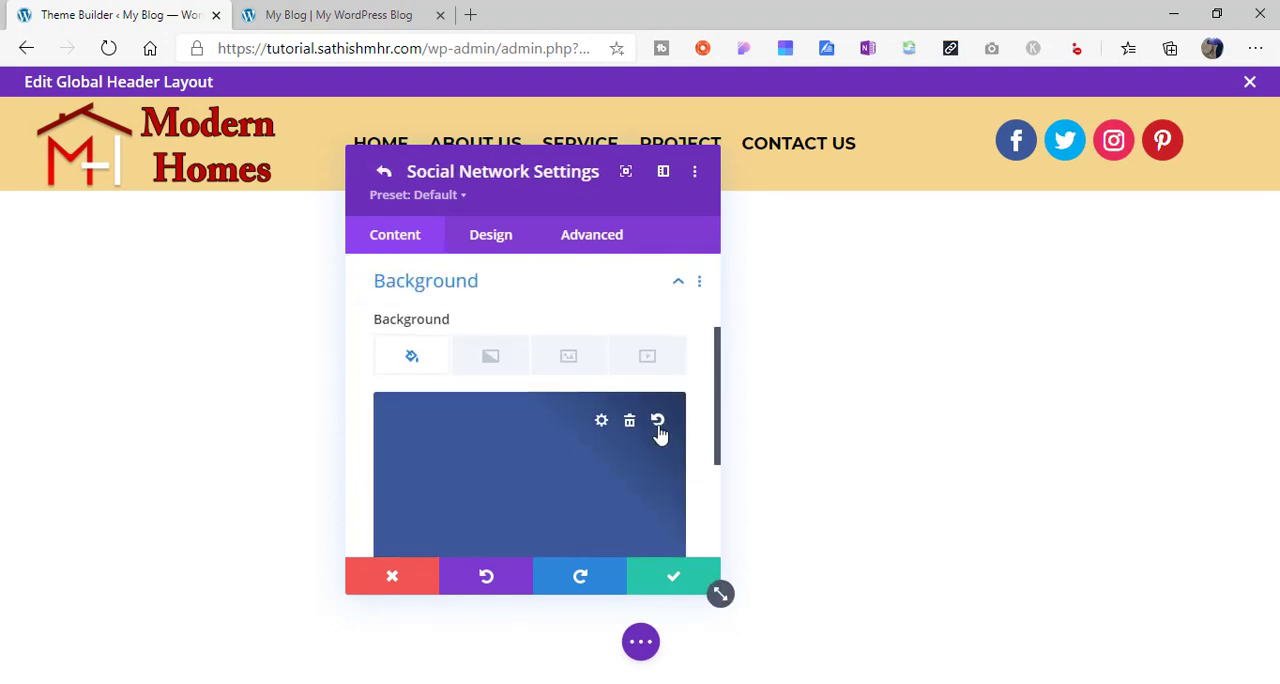
pyautogui.click(629, 424)
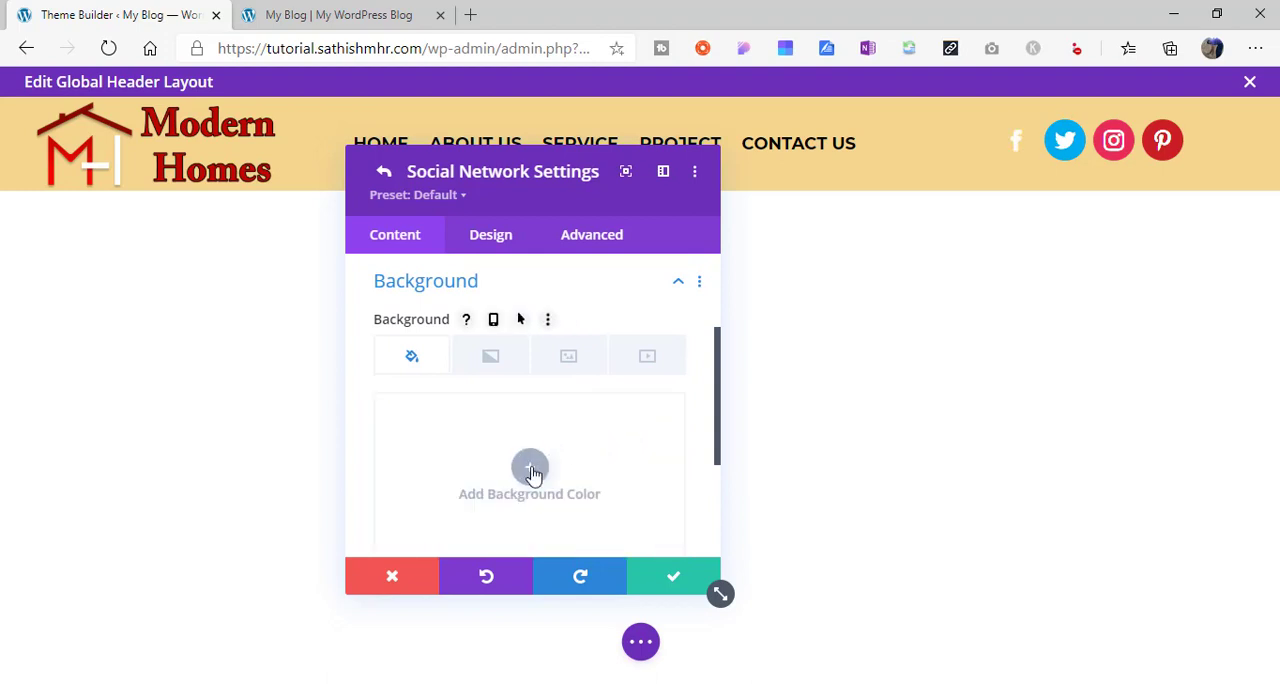
pyautogui.click(530, 467)
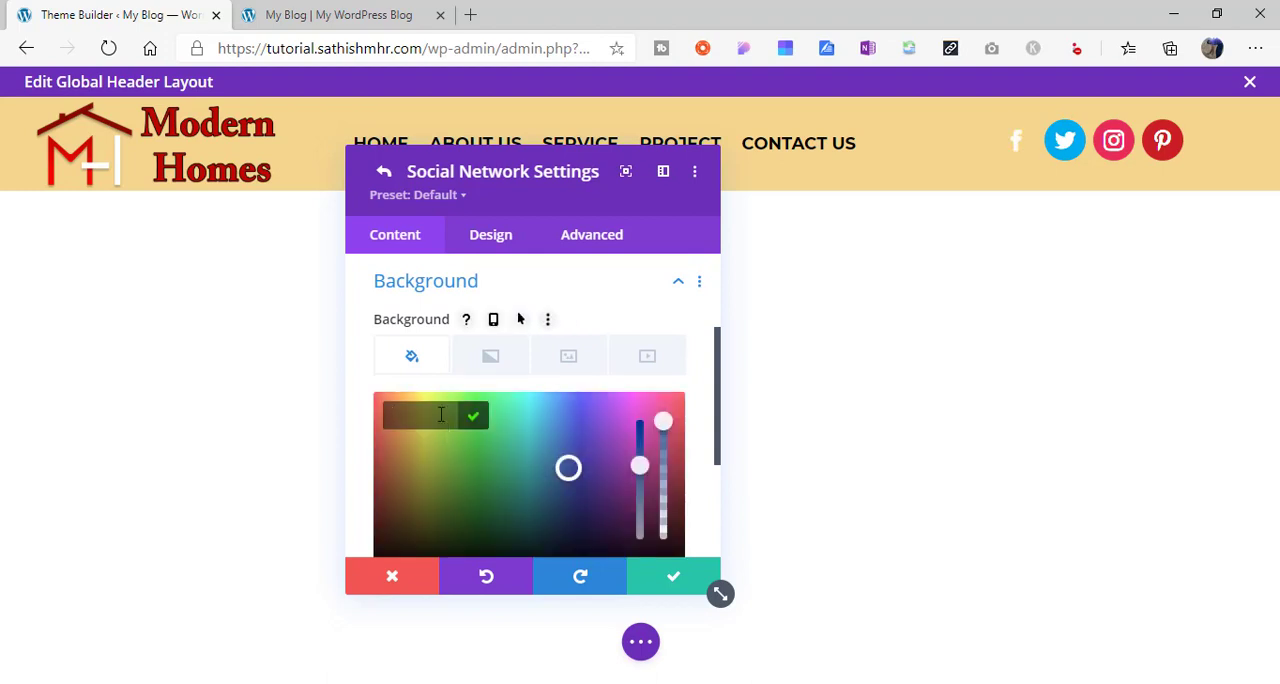
pyautogui.click(440, 414)
pyautogui.write('#e02b20')
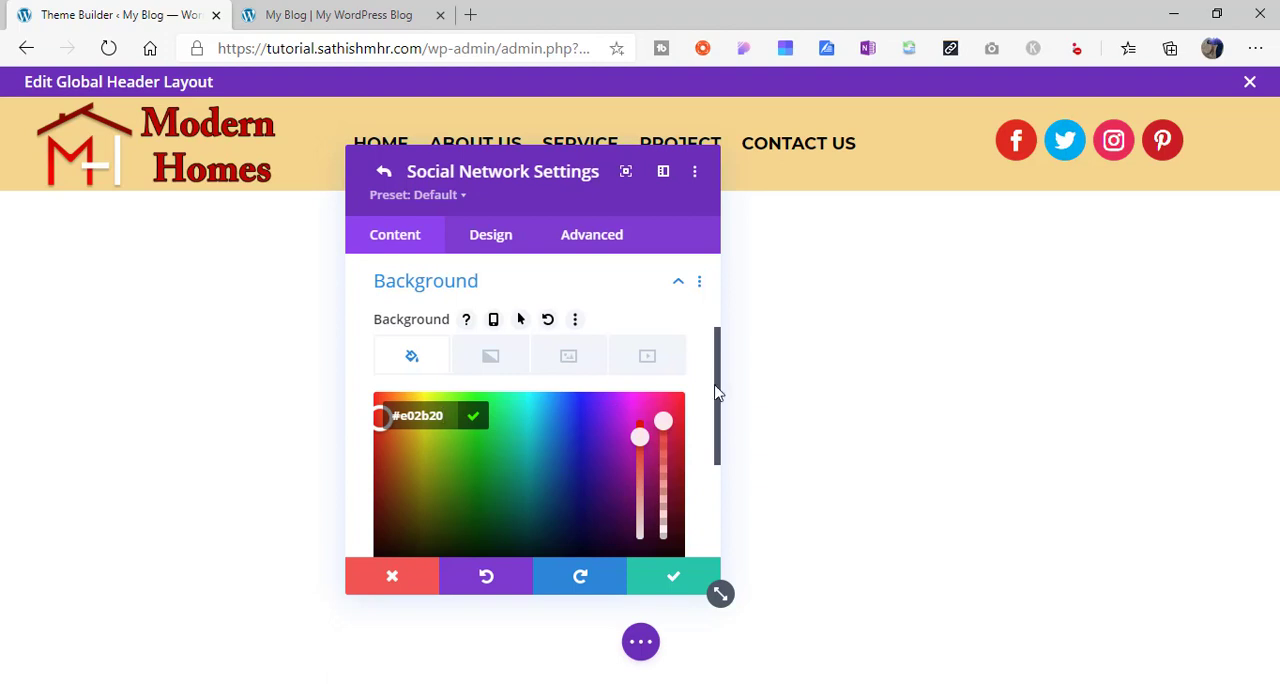
pyautogui.moveTo(716, 393); pyautogui.dragTo(722, 486)
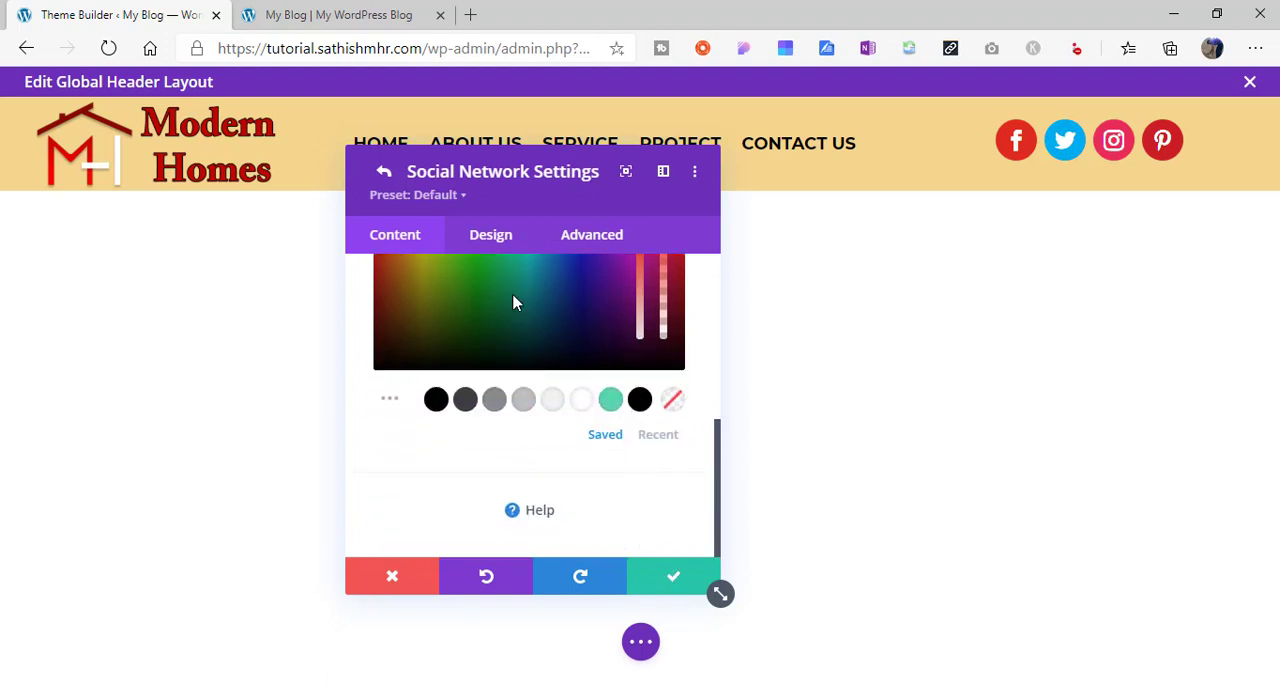
pyautogui.click(383, 171)
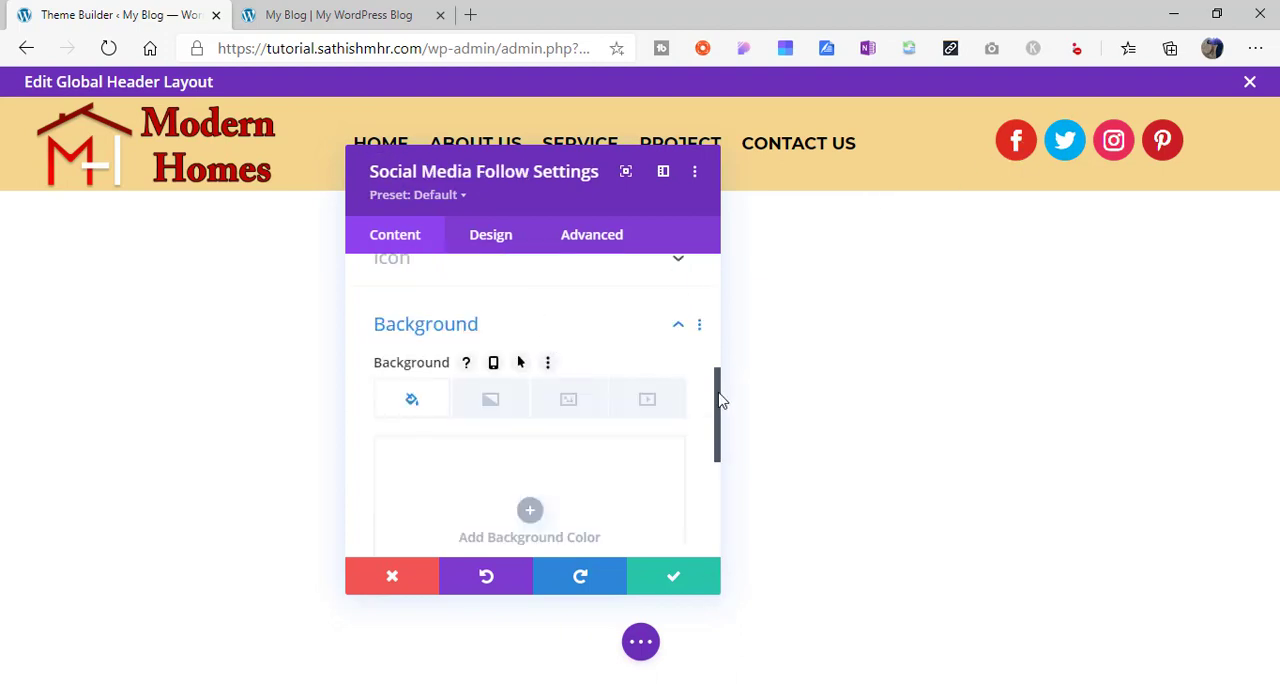
# - Copy the Facebook item's styles and paste them onto the Twitter, Instagram and Pinterest items
pyautogui.moveTo(722, 400); pyautogui.dragTo(720, 272)
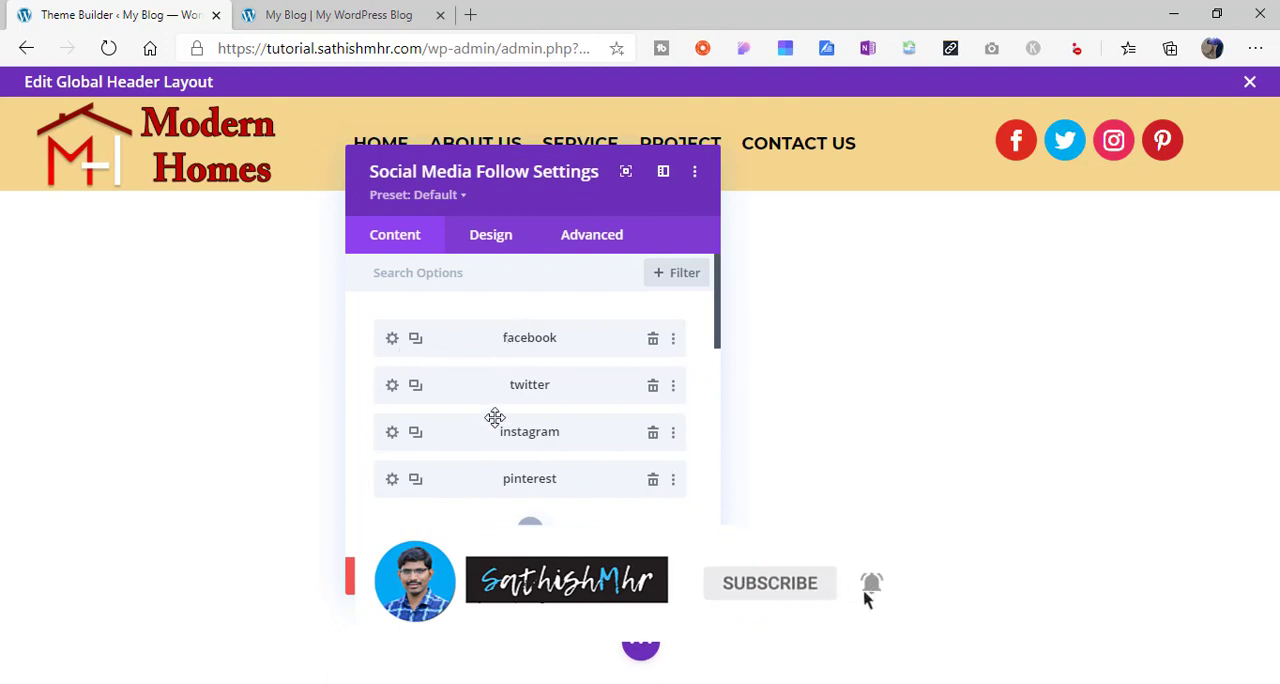
pyautogui.rightClick(391, 345)
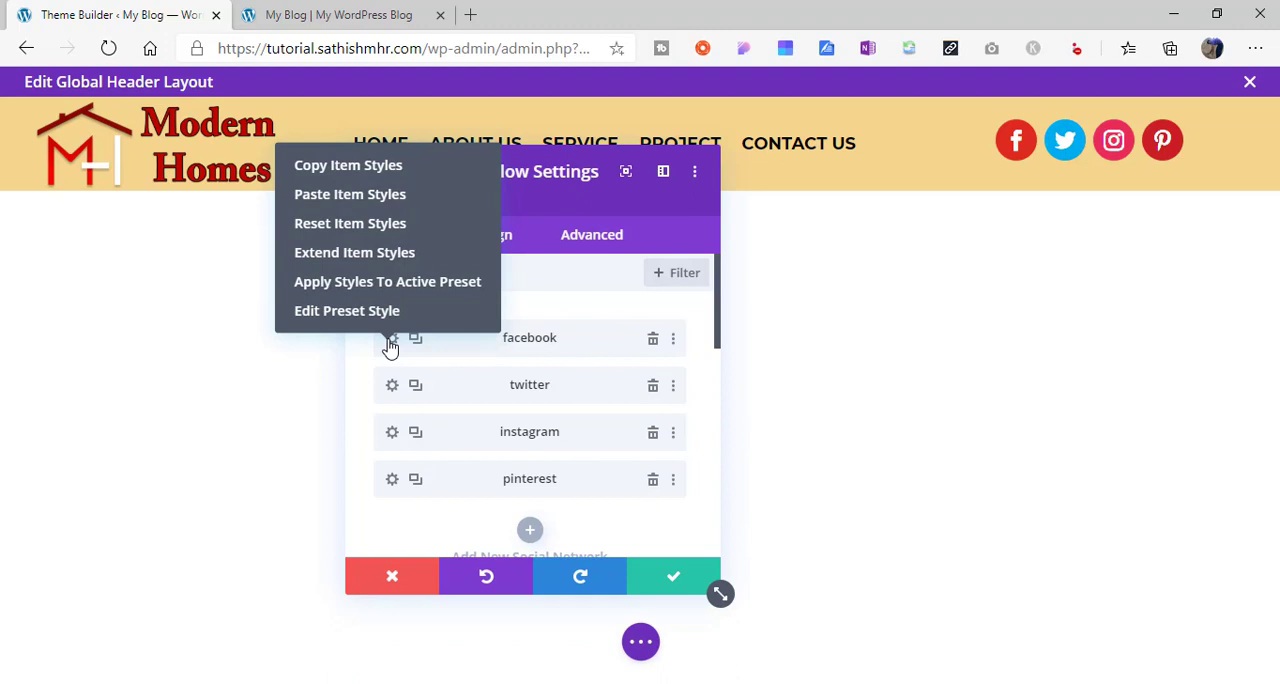
pyautogui.click(387, 168)
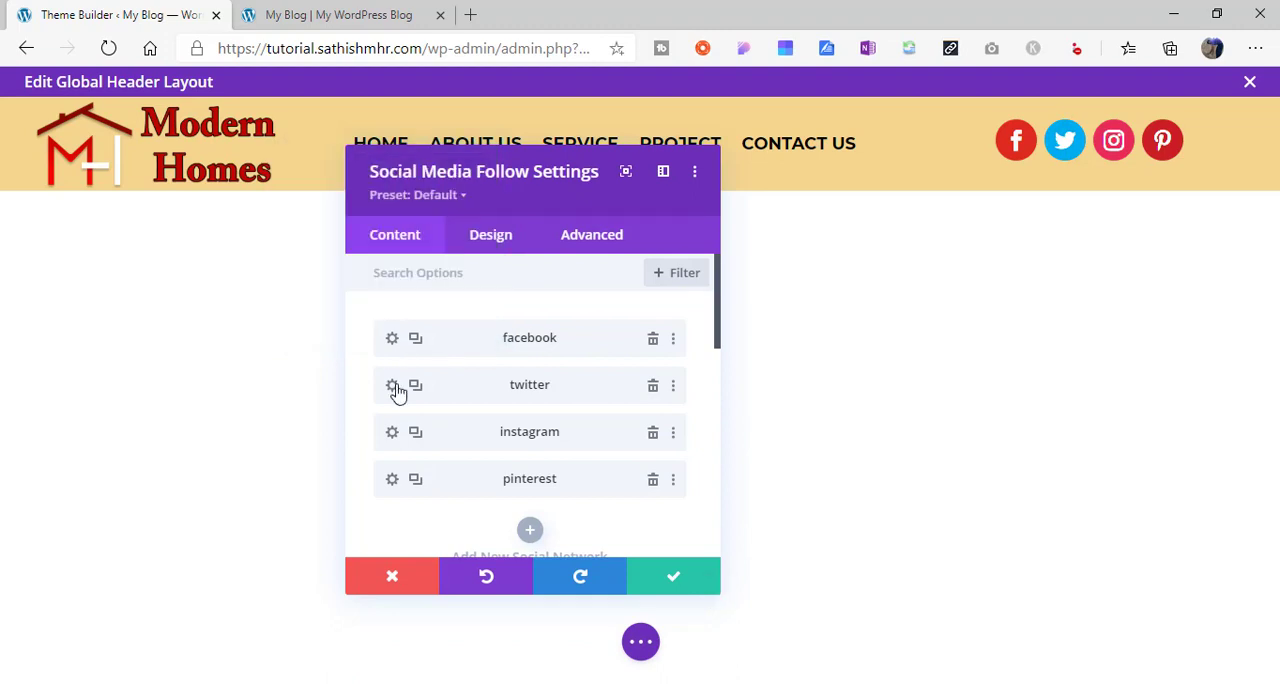
pyautogui.rightClick(449, 391)
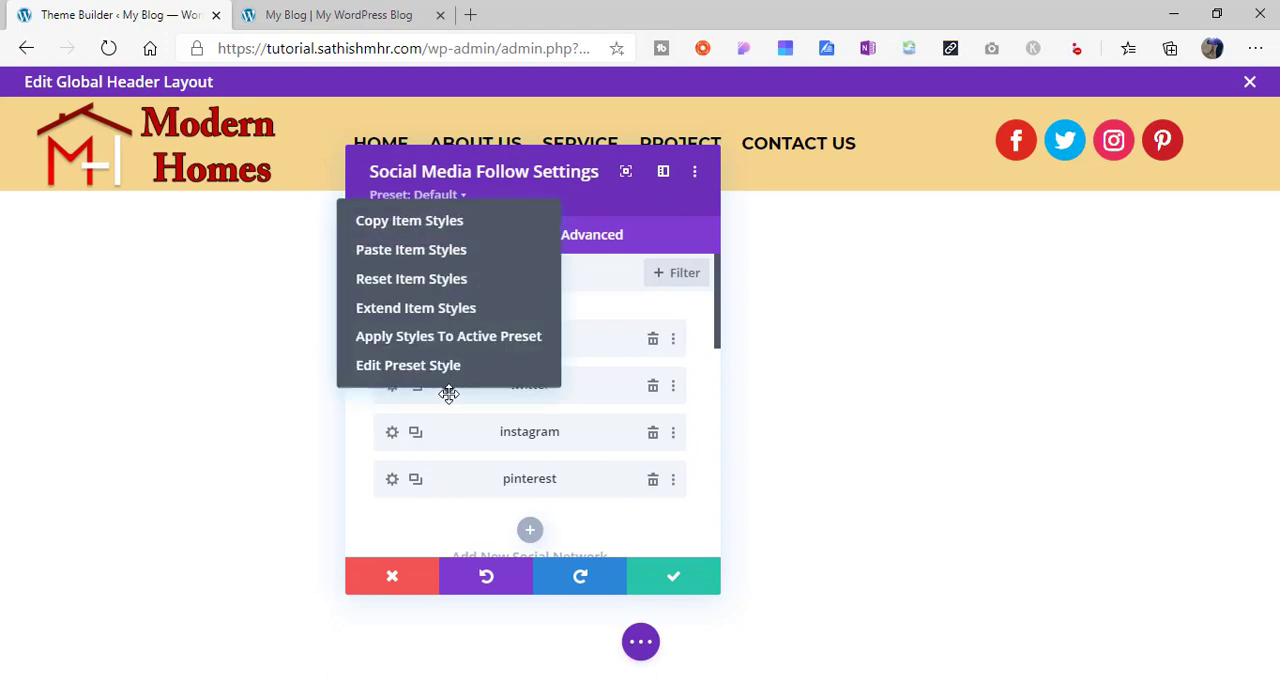
pyautogui.click(472, 253)
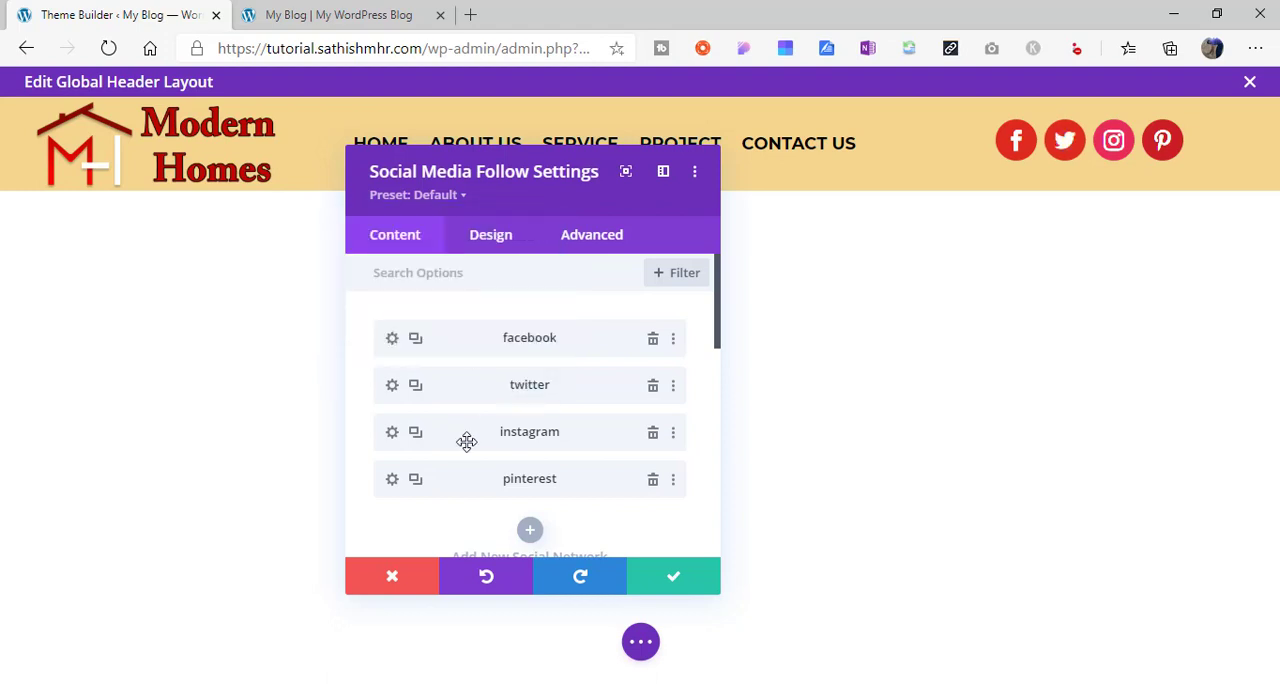
pyautogui.rightClick(466, 441)
pyautogui.click(480, 300)
pyautogui.rightClick(453, 480)
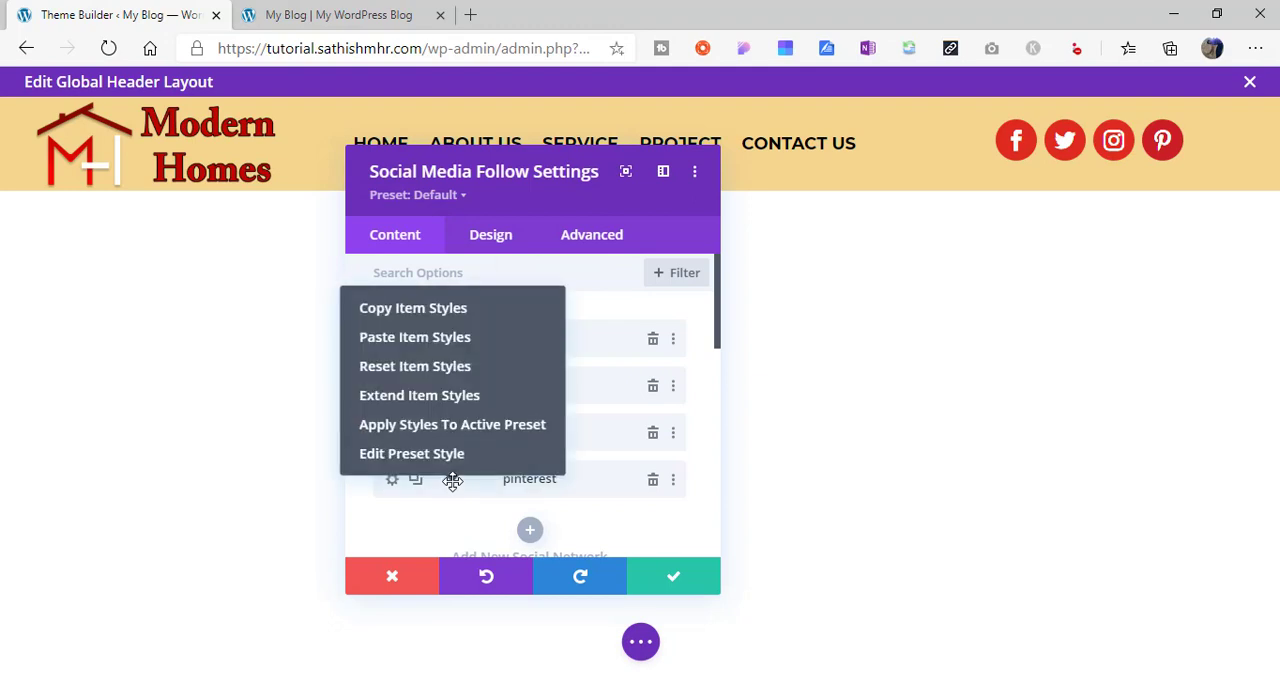
pyautogui.click(459, 343)
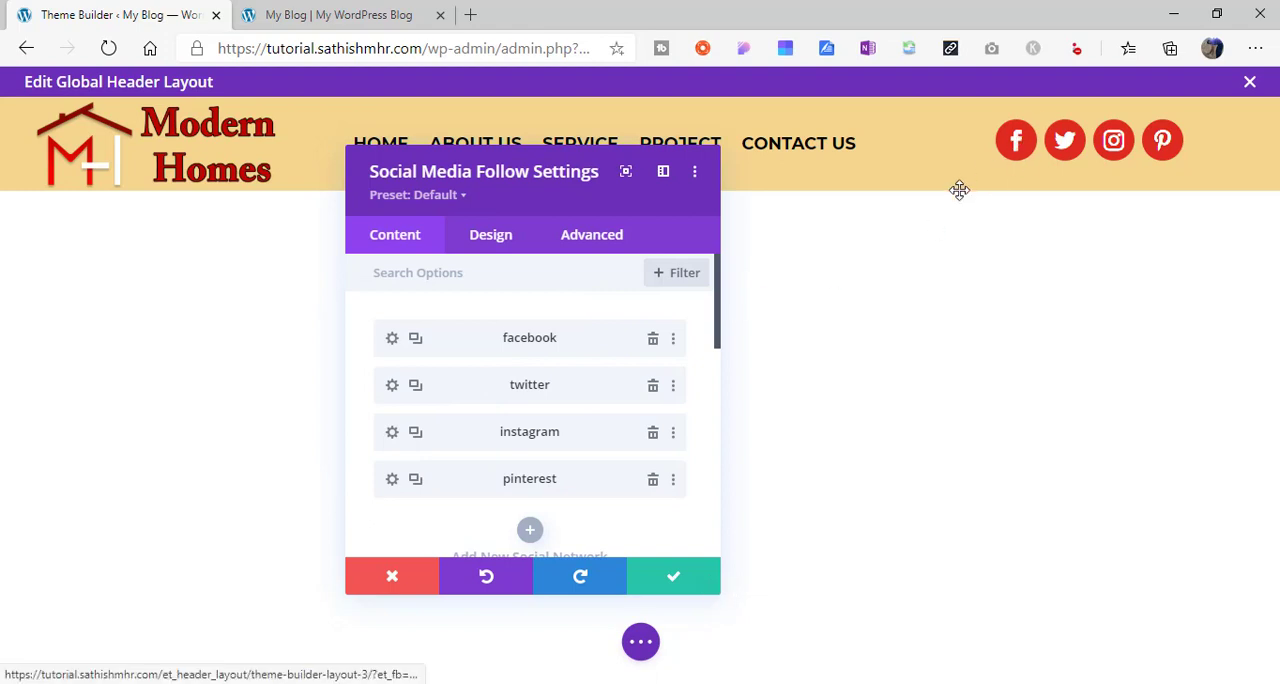
# - Set the Facebook icon's hover background color to #ffffff and return to the list of social networks
pyautogui.click(501, 241)
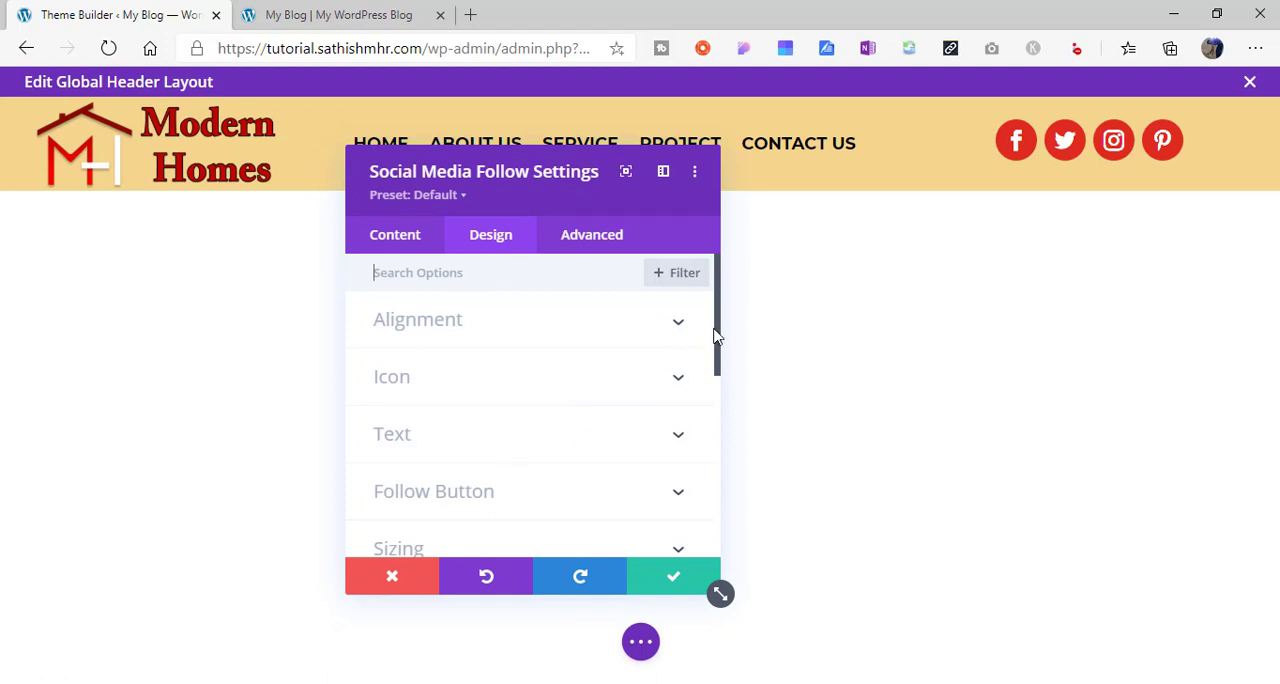
pyautogui.click(403, 244)
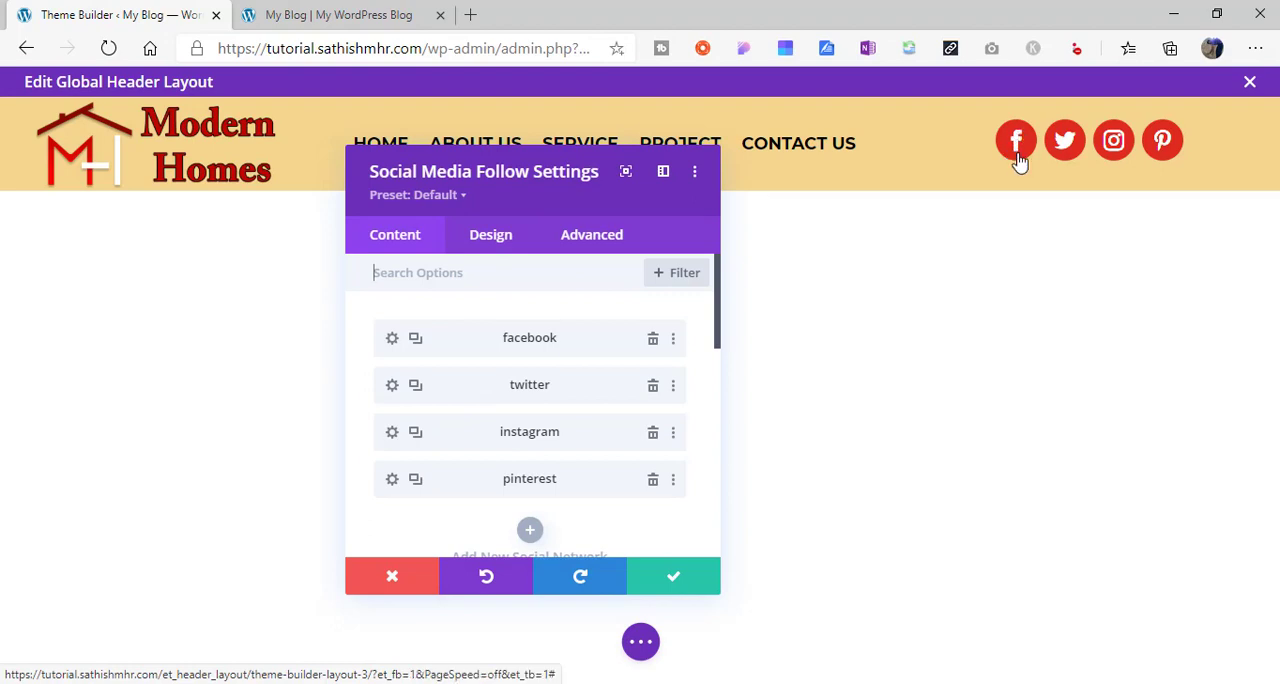
pyautogui.moveTo(717, 321); pyautogui.dragTo(723, 393)
pyautogui.click(394, 338)
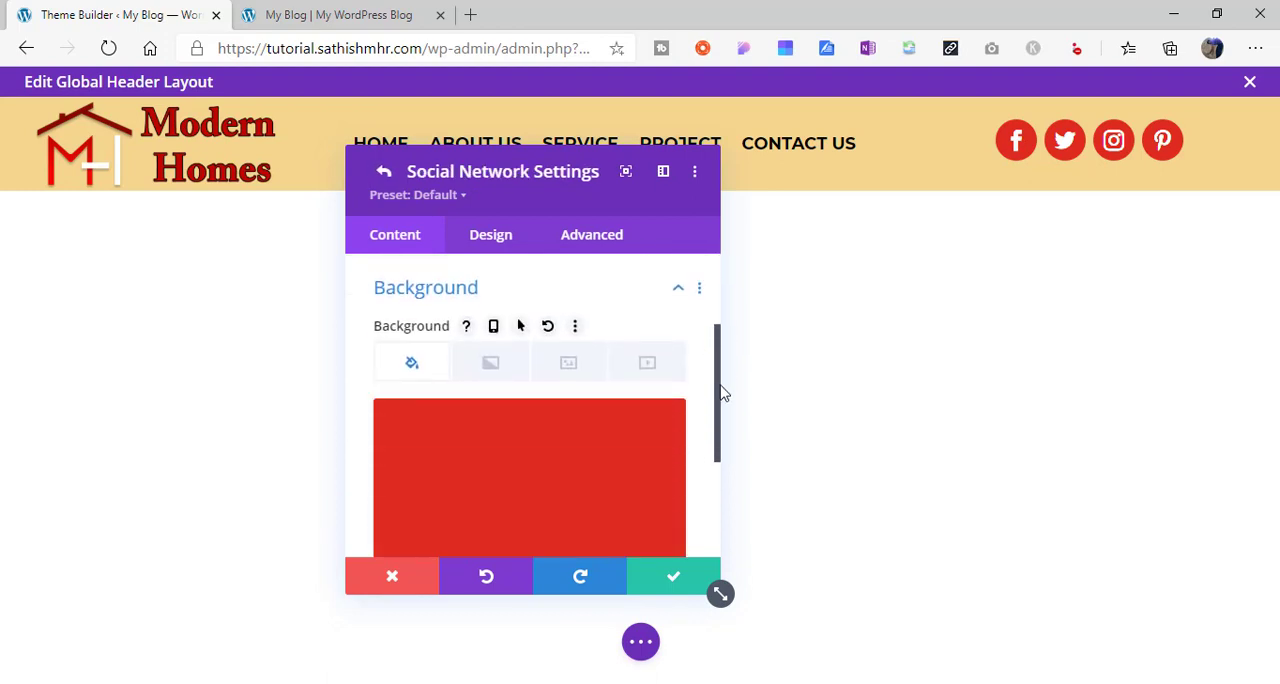
pyautogui.click(521, 327)
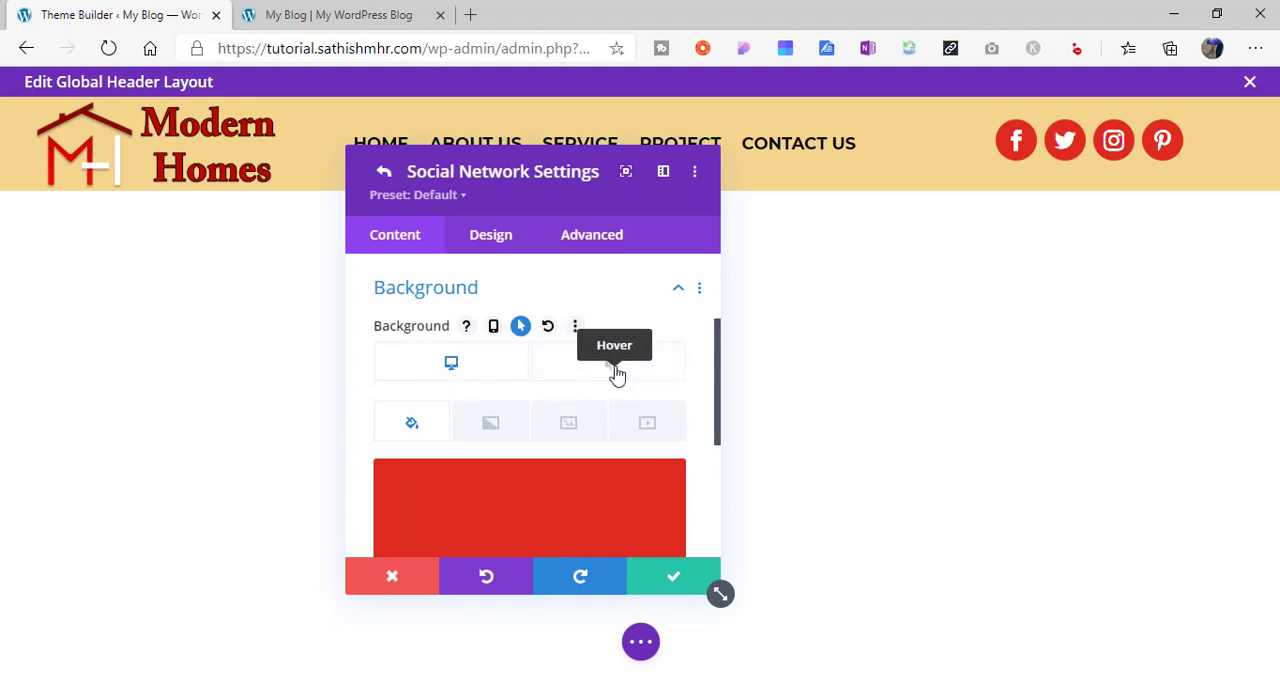
pyautogui.click(614, 372)
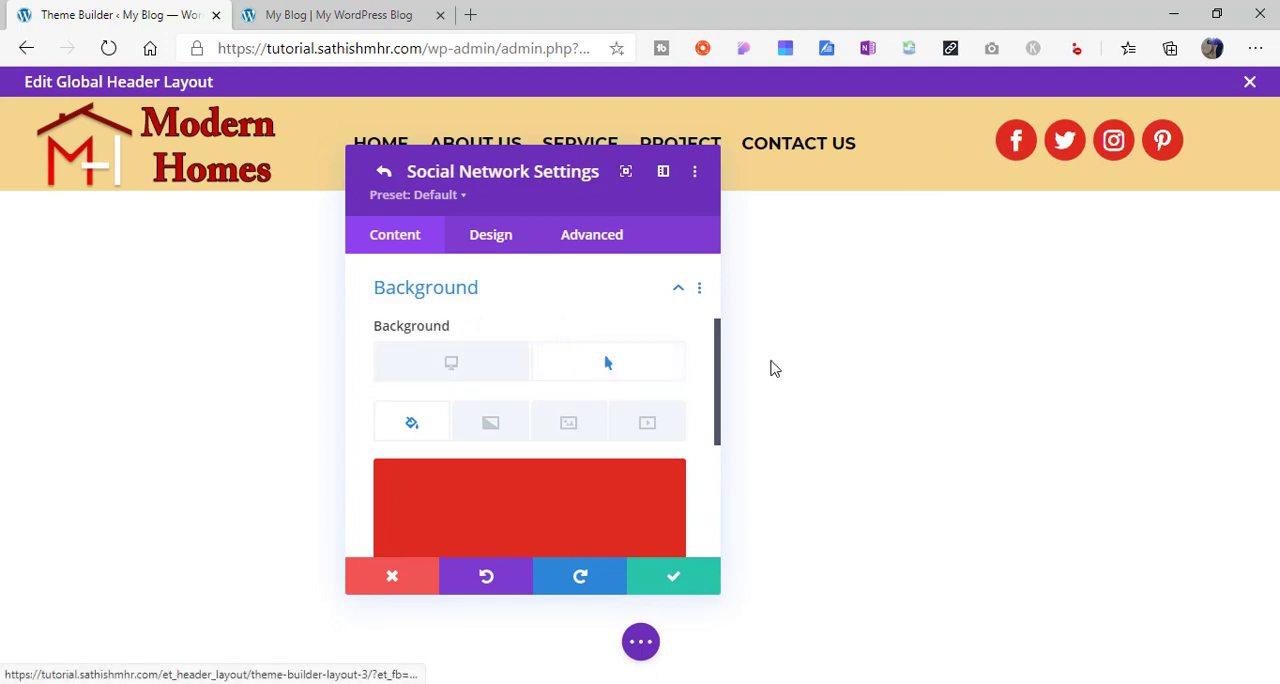
pyautogui.moveTo(724, 420); pyautogui.dragTo(718, 453)
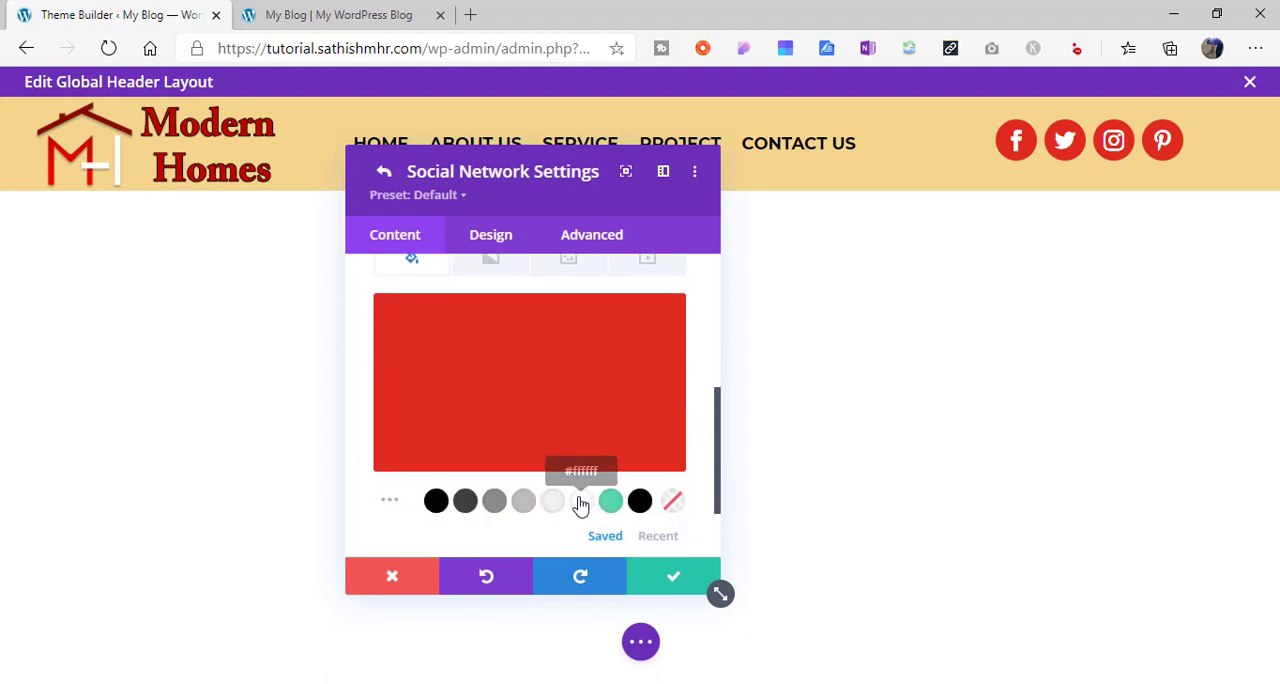
pyautogui.click(580, 503)
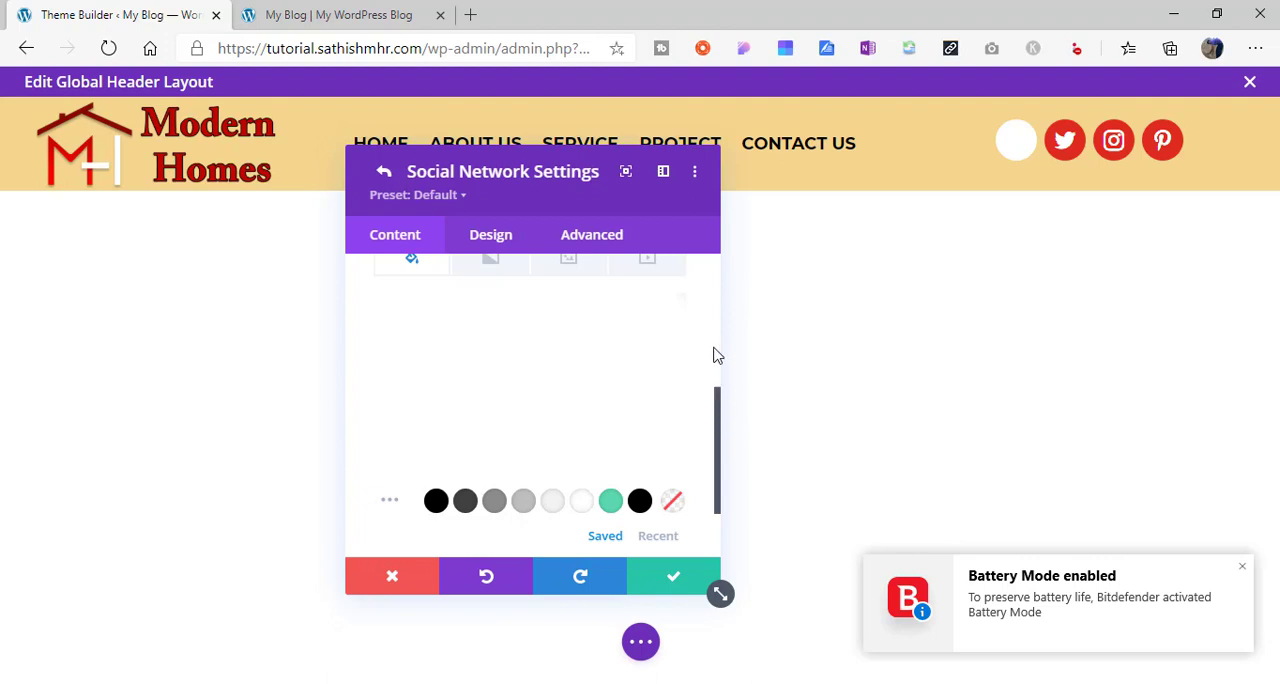
pyautogui.scroll(3, 717, 356)
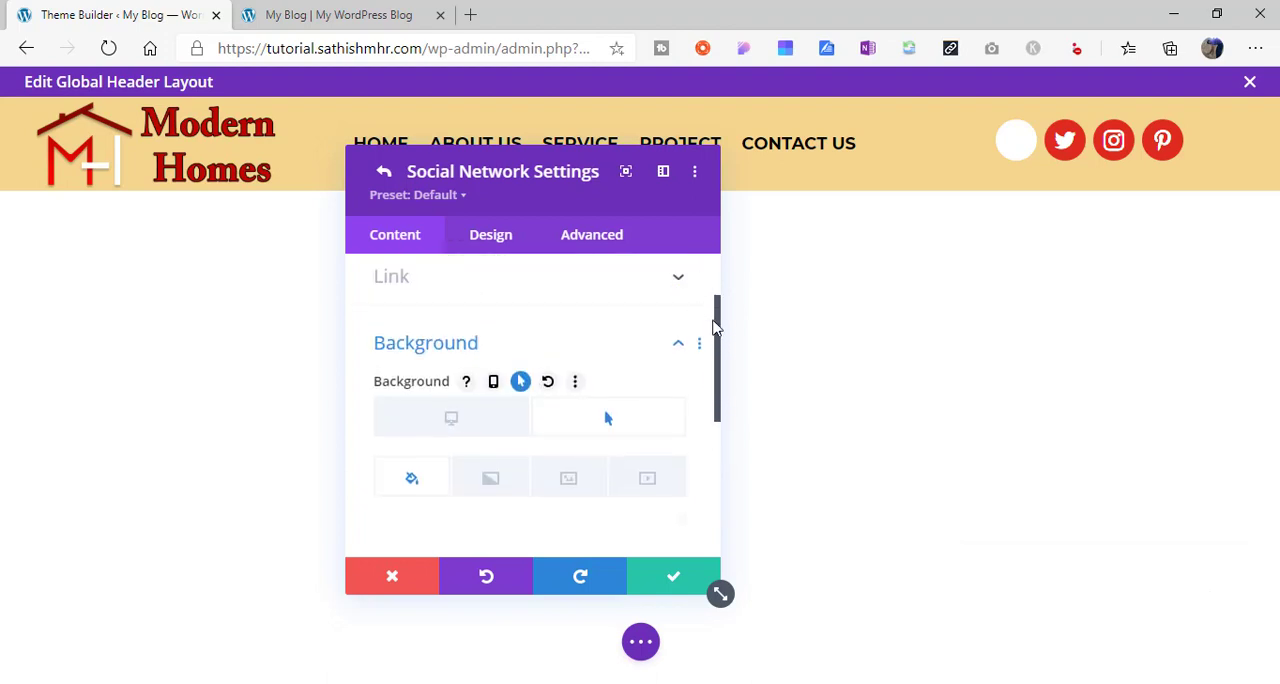
pyautogui.scroll(2, 715, 300)
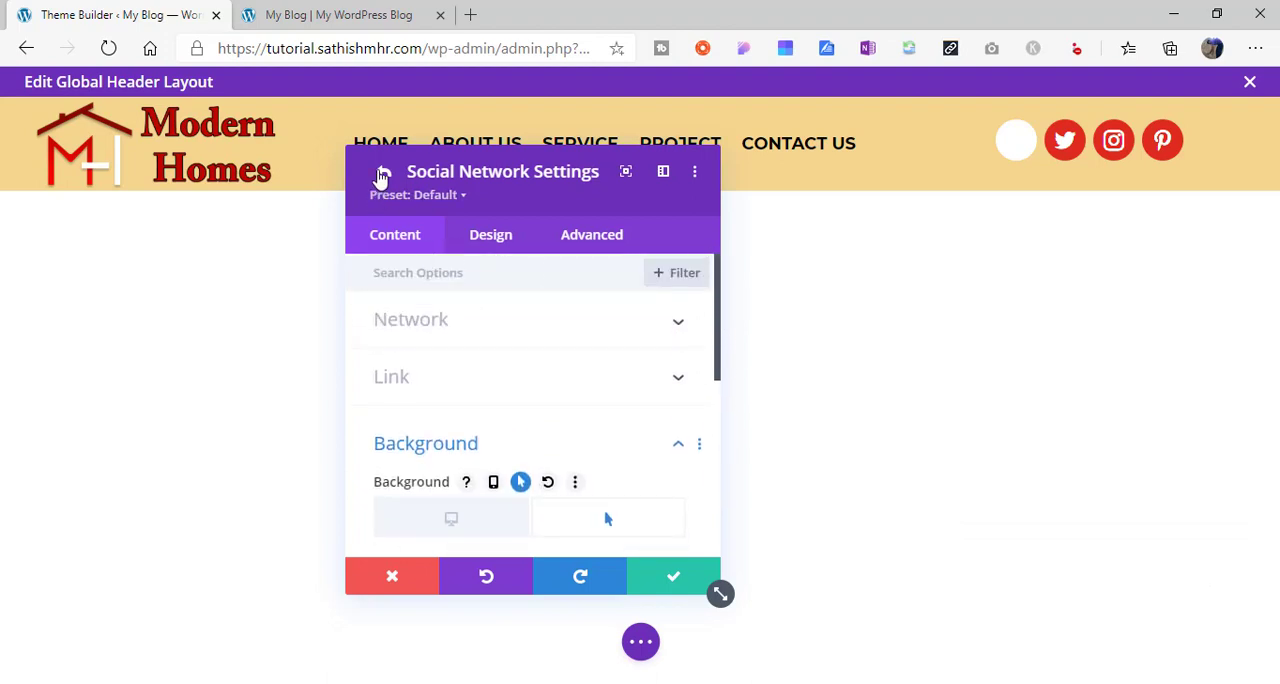
pyautogui.click(380, 176)
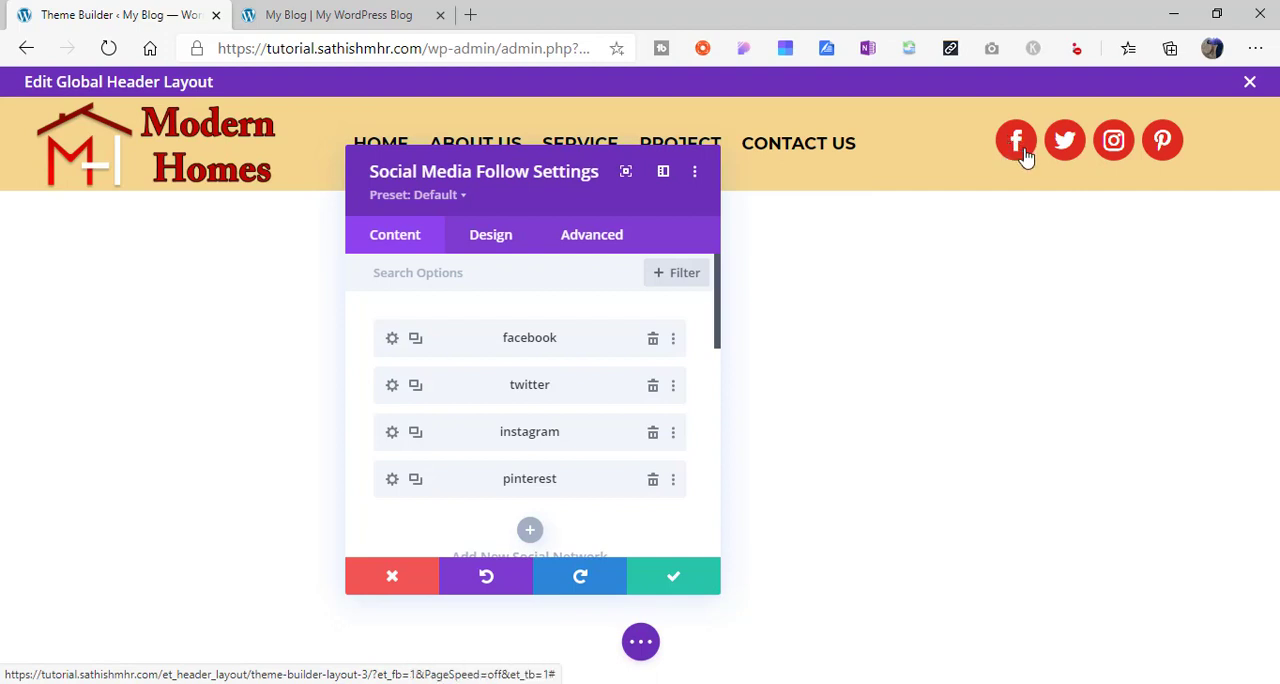
# - Copy the Facebook item's styles onto the Twitter, Instagram and Pinterest items and save the module settings
pyautogui.rightClick(394, 345)
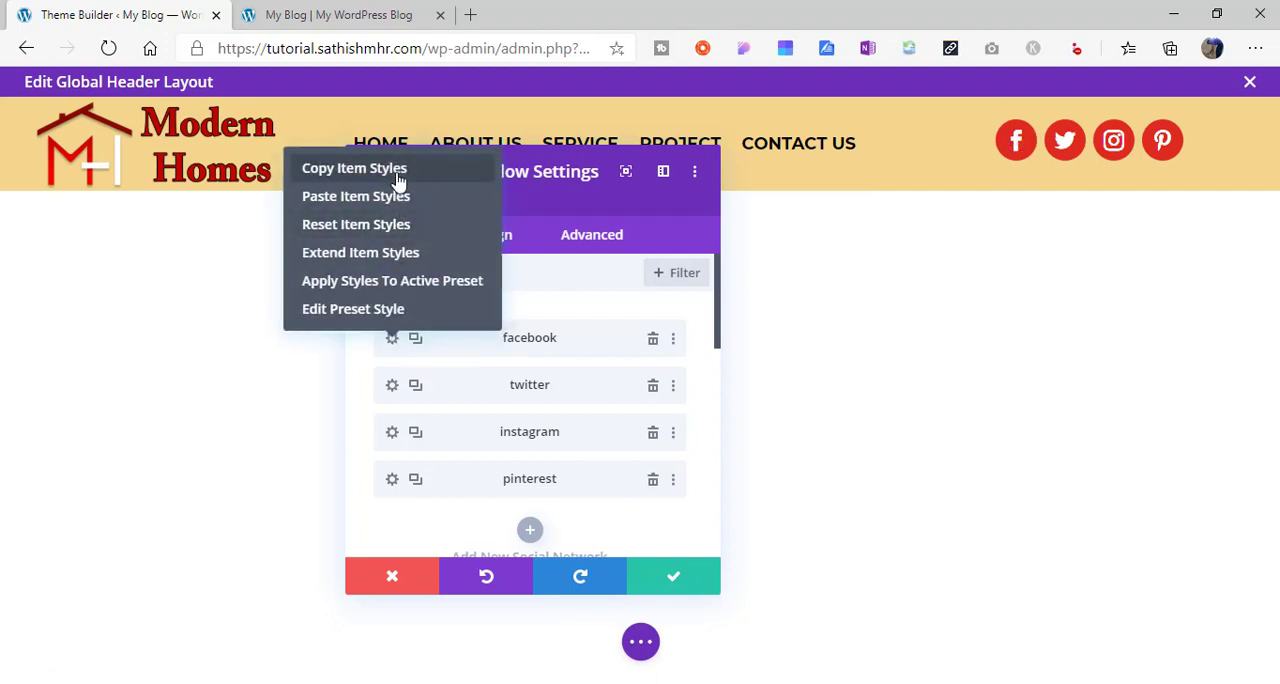
pyautogui.click(472, 172)
pyautogui.rightClick(435, 386)
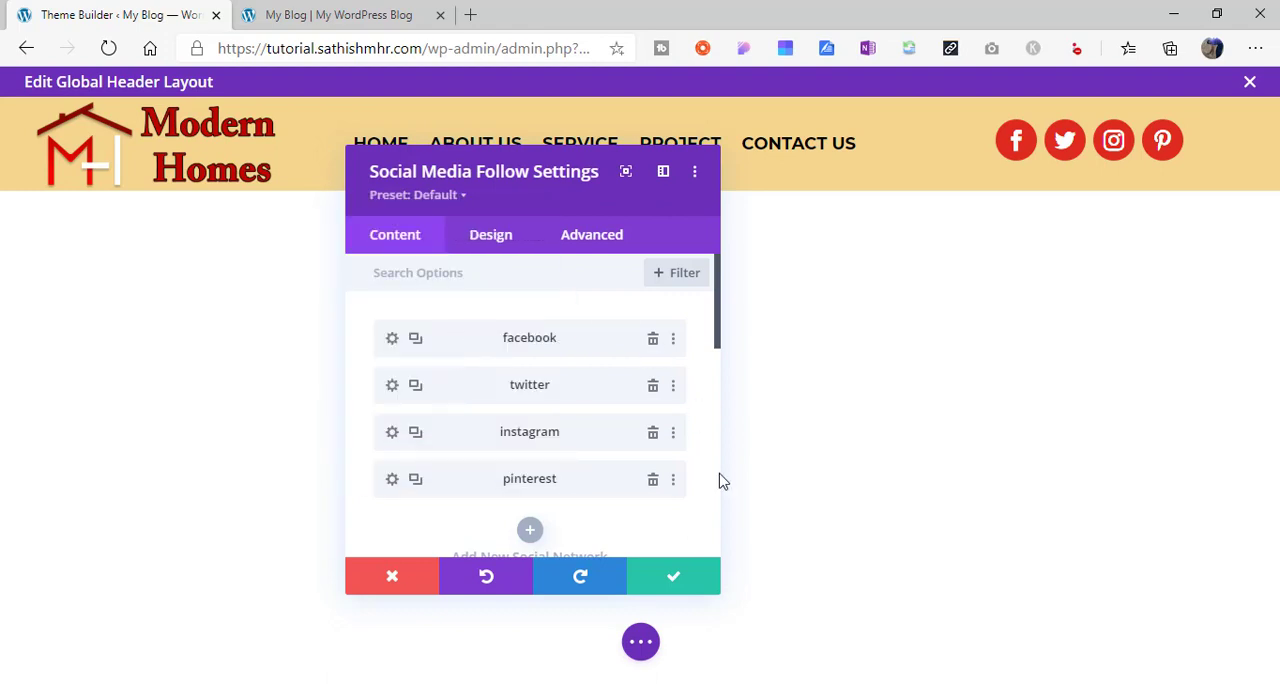
pyautogui.click(673, 590)
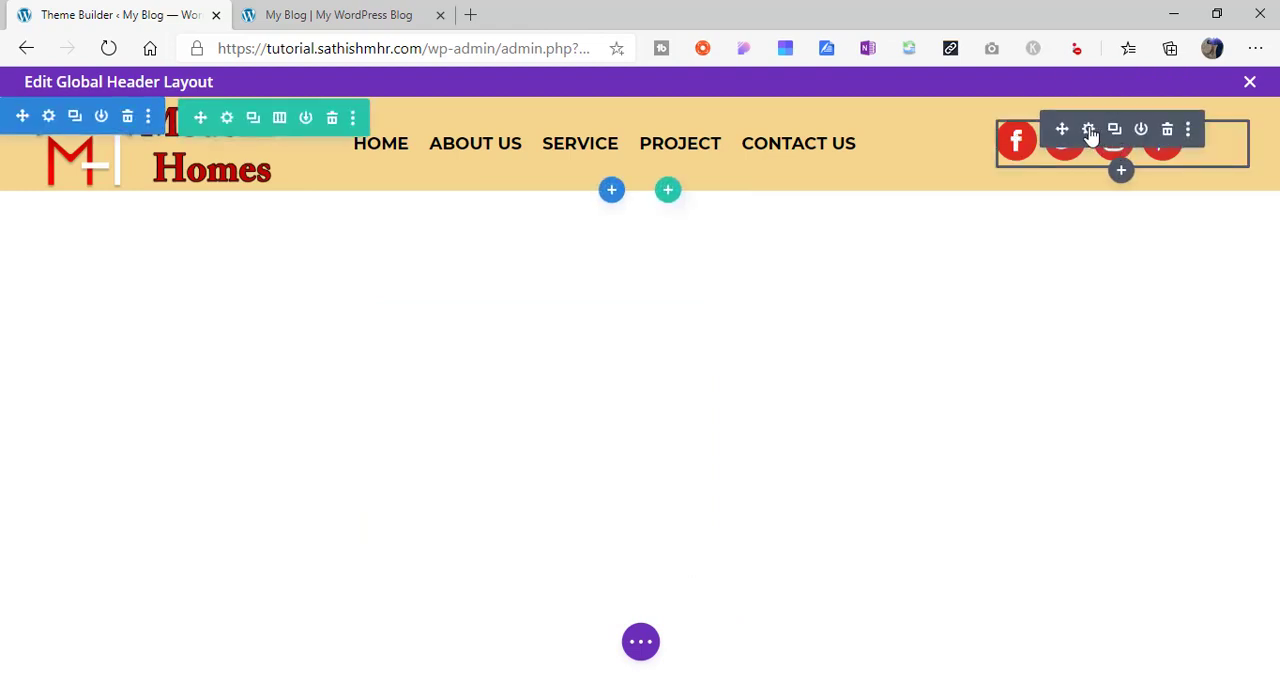
# - Set the hover icon color of the social media follow module to #e02b20 and save the module
pyautogui.click(1089, 130)
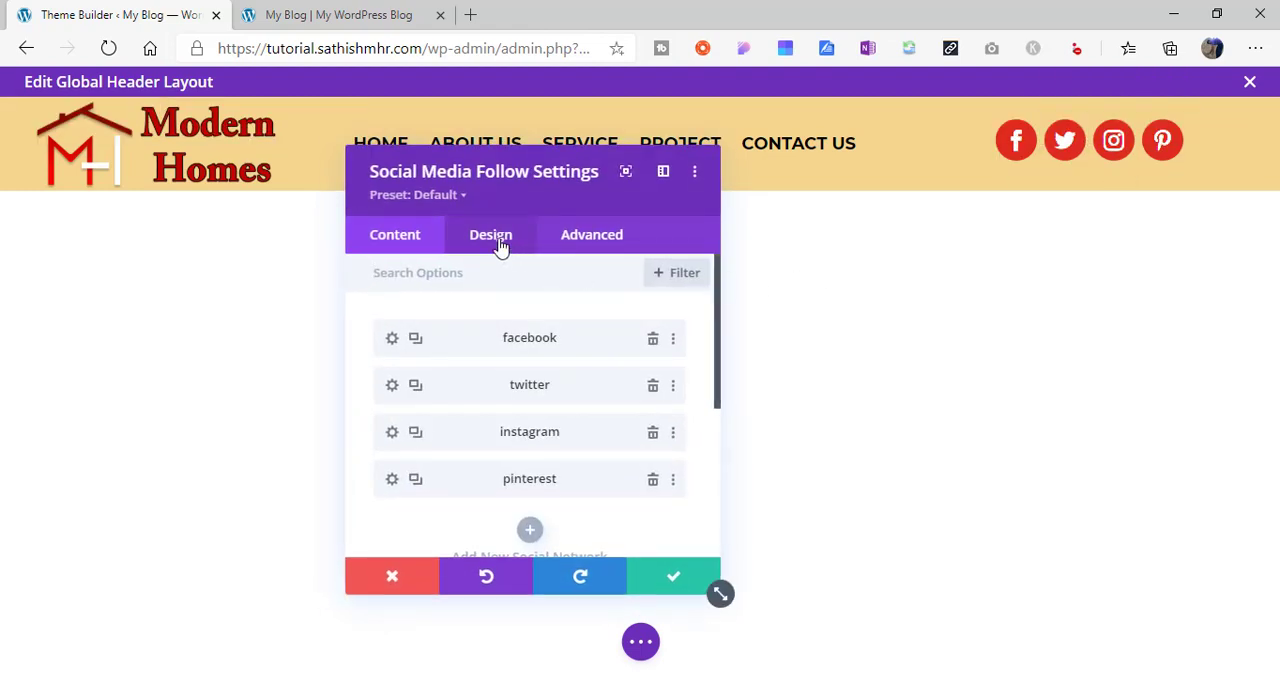
pyautogui.click(500, 246)
pyautogui.click(476, 401)
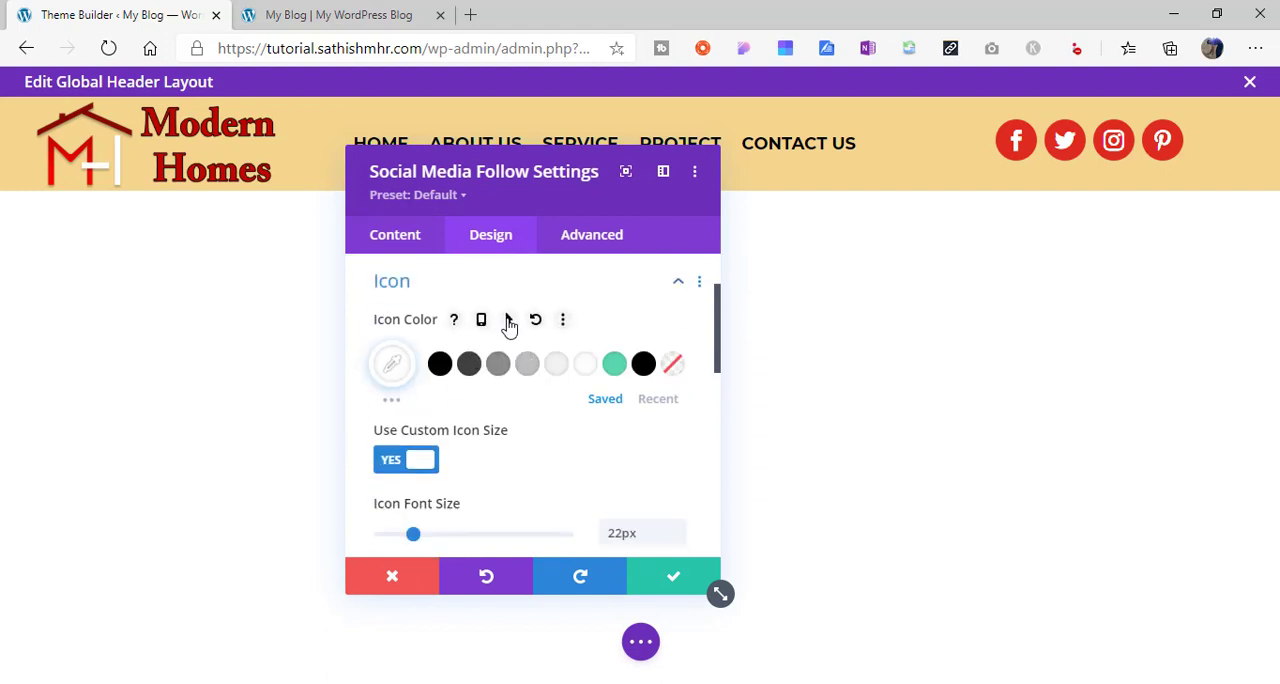
pyautogui.click(508, 321)
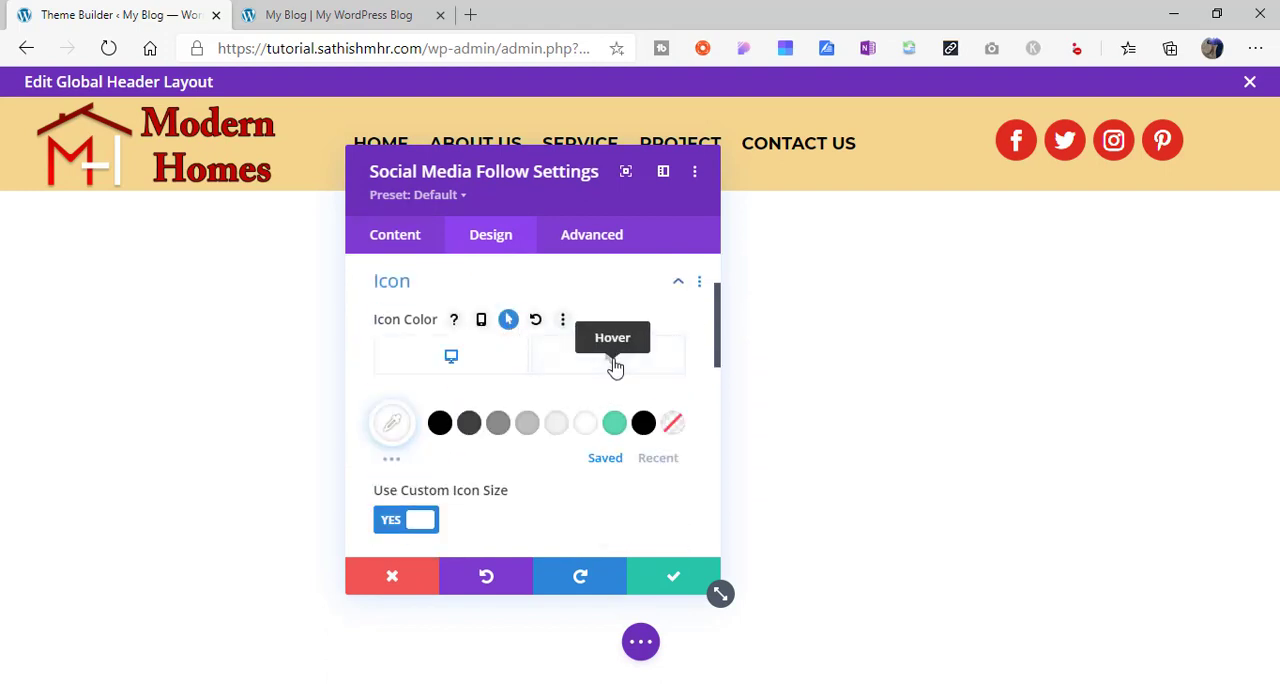
pyautogui.click(612, 362)
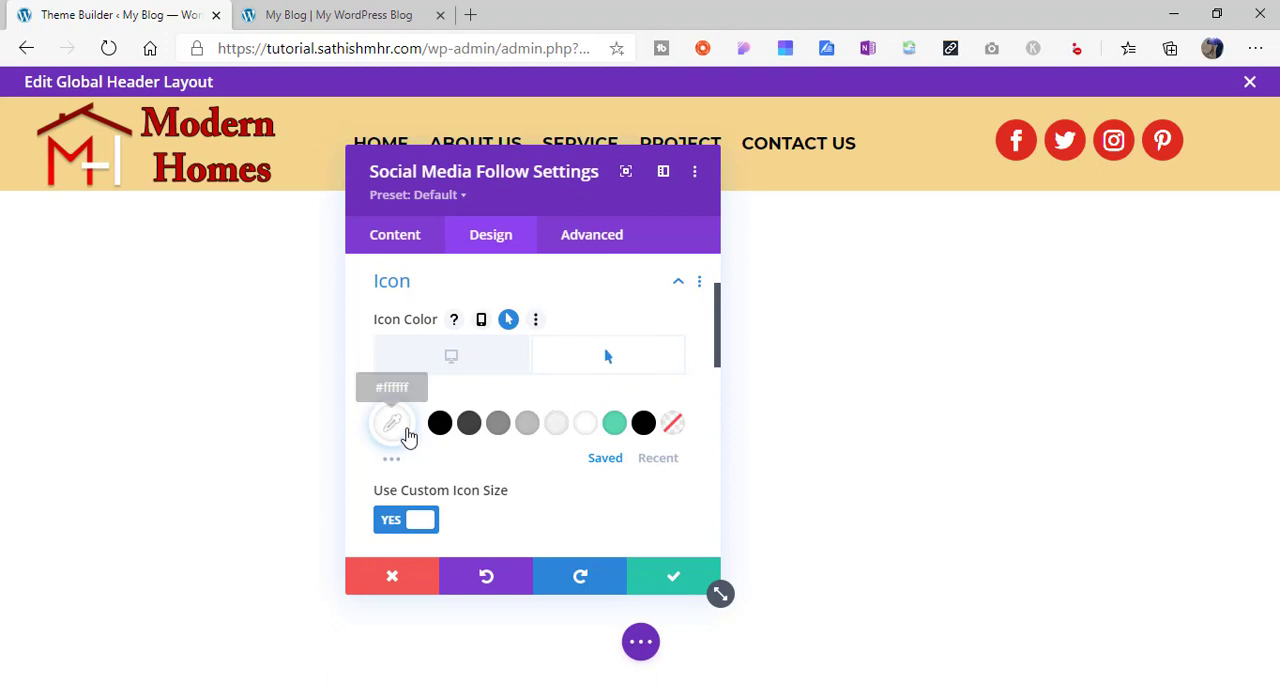
pyautogui.click(393, 425)
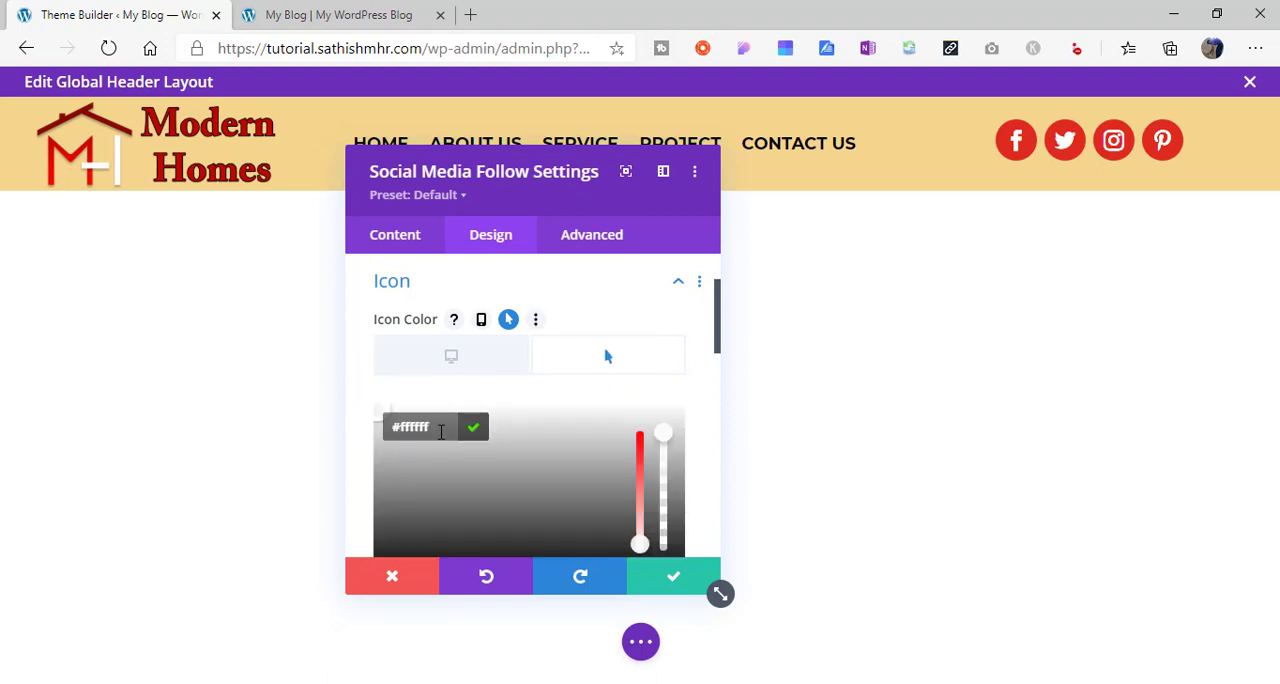
pyautogui.click(384, 430)
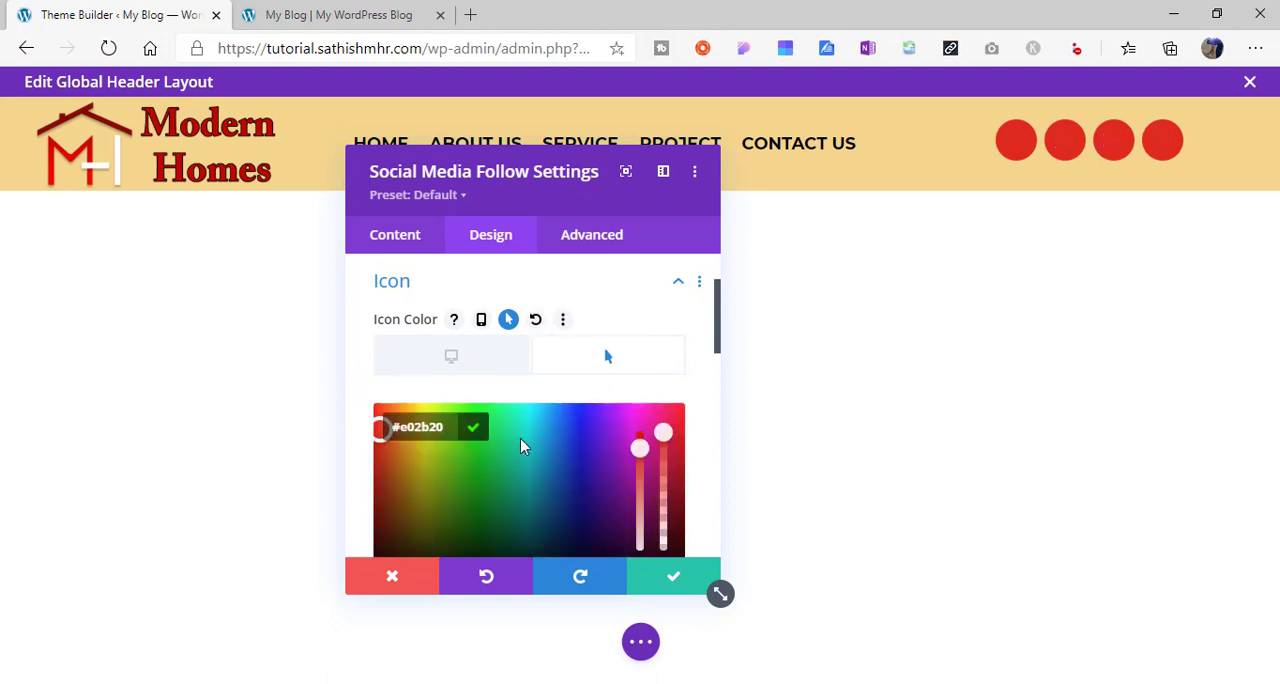
pyautogui.click(673, 577)
# - Close the global header layout editor and save the Theme Builder changes
pyautogui.click(641, 642)
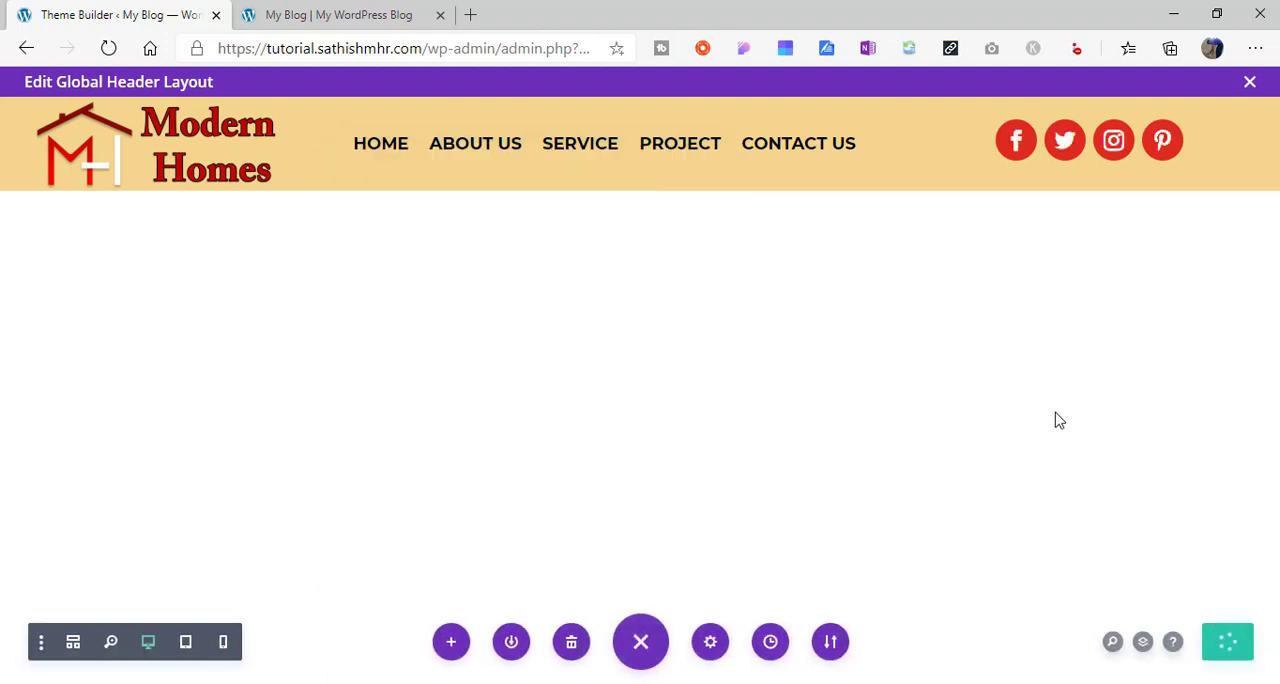
pyautogui.click(1250, 84)
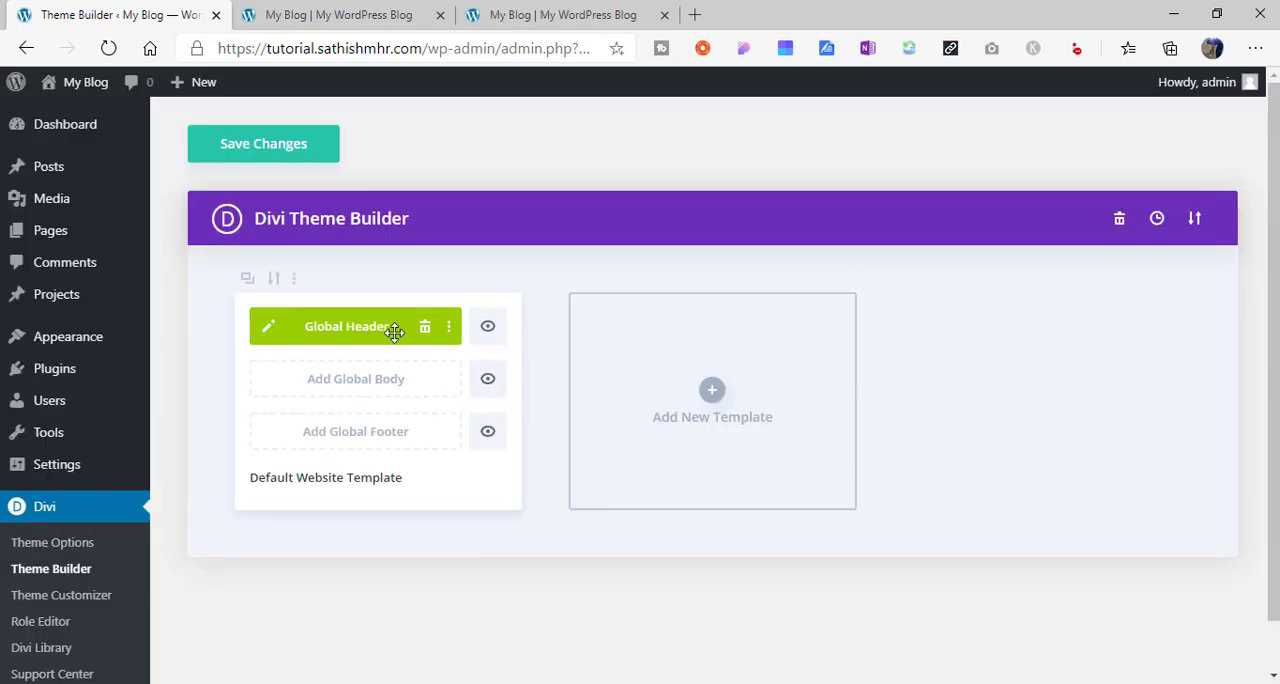
pyautogui.click(274, 152)
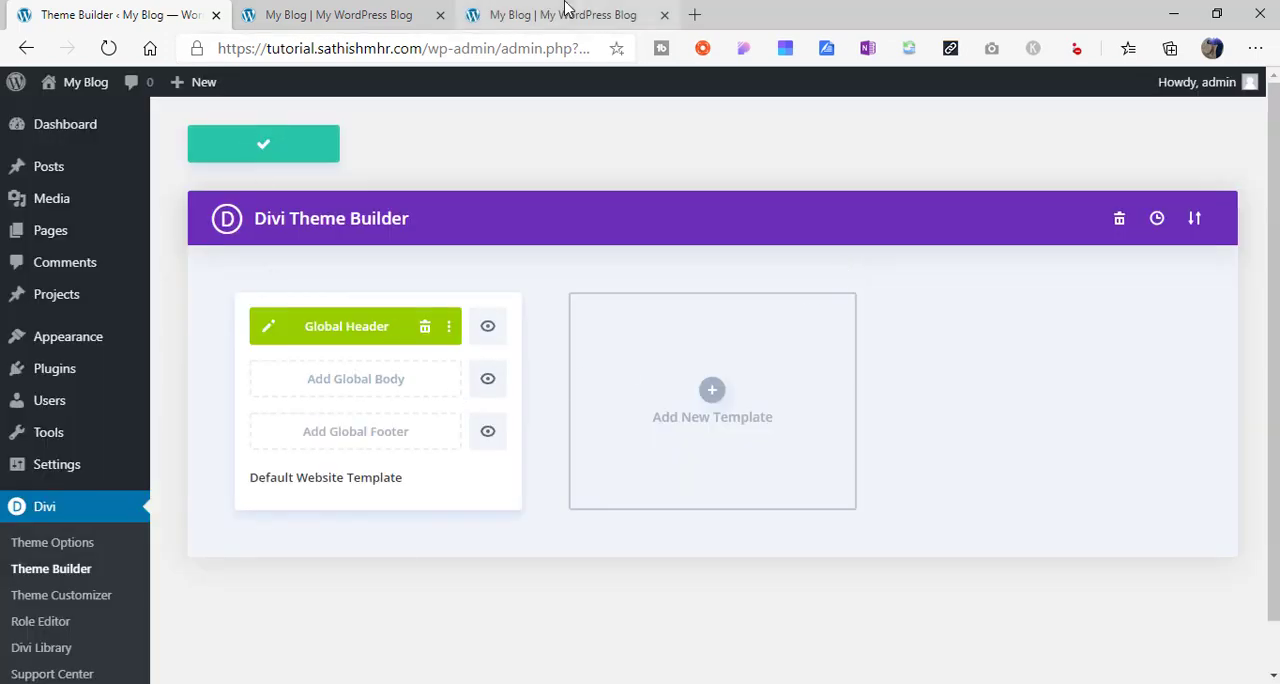
# - Reload the live site and check the header's social icon hover effect, HOME link and logo link
pyautogui.click(565, 10)
pyautogui.click(108, 50)
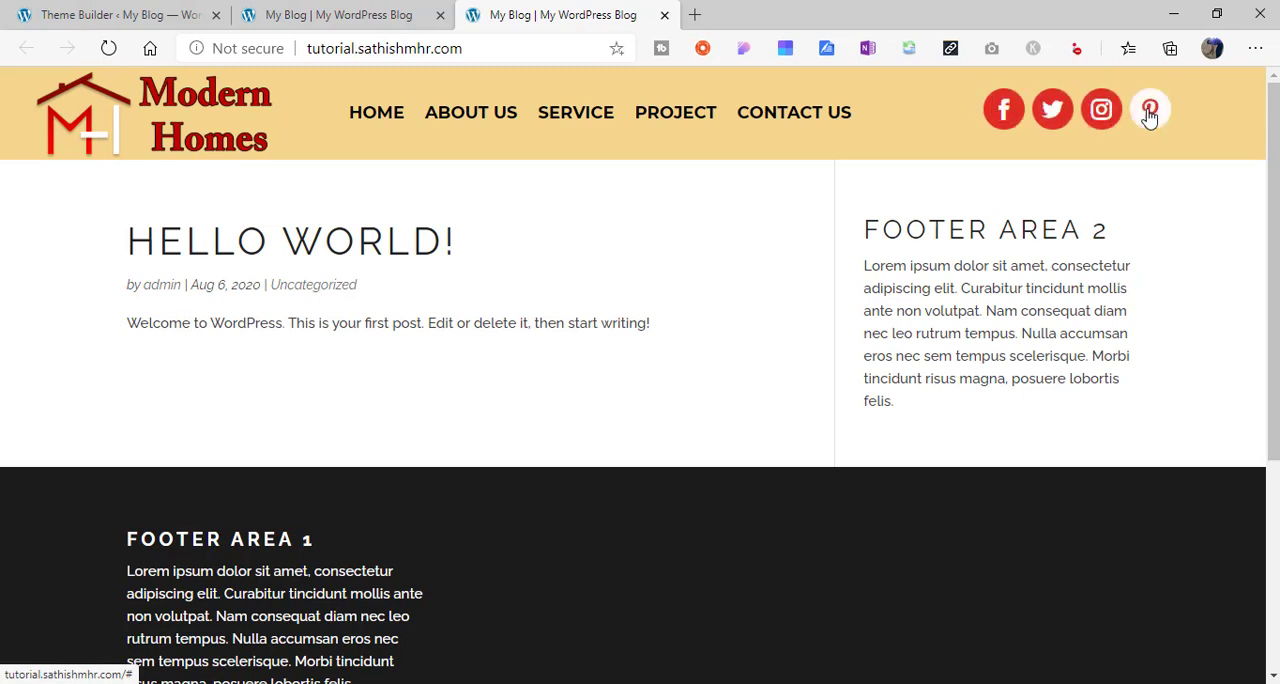
pyautogui.click(379, 118)
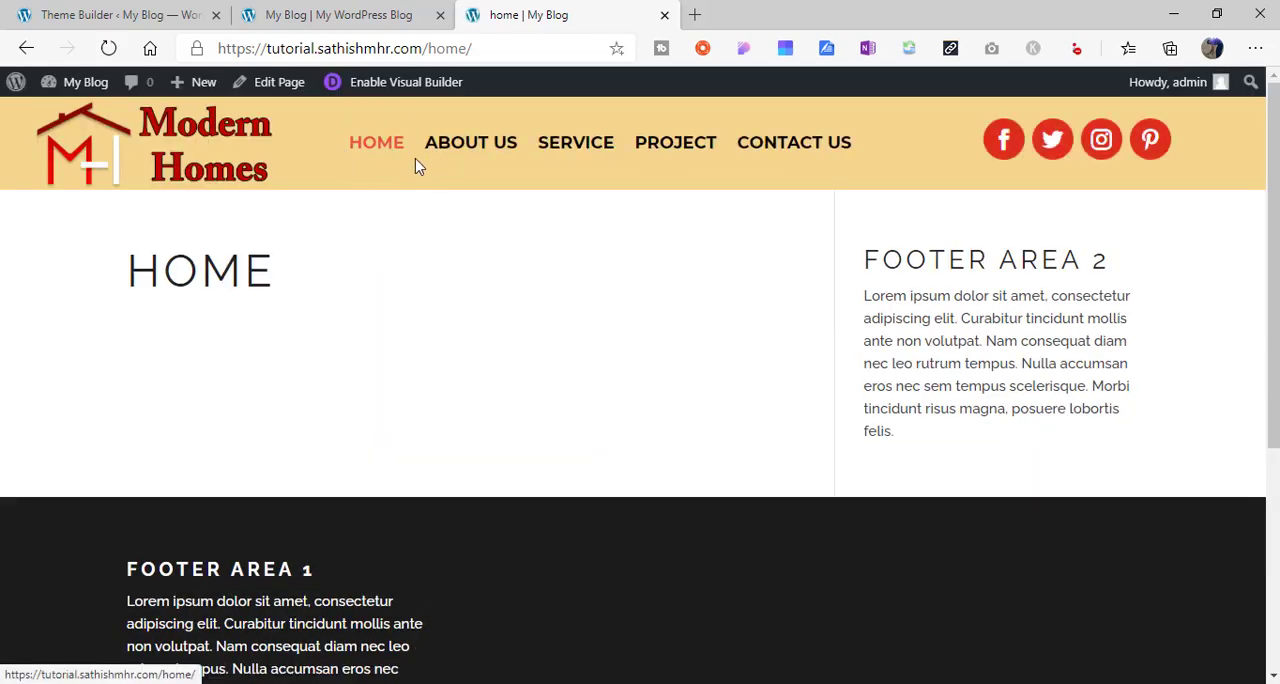
pyautogui.click(185, 165)
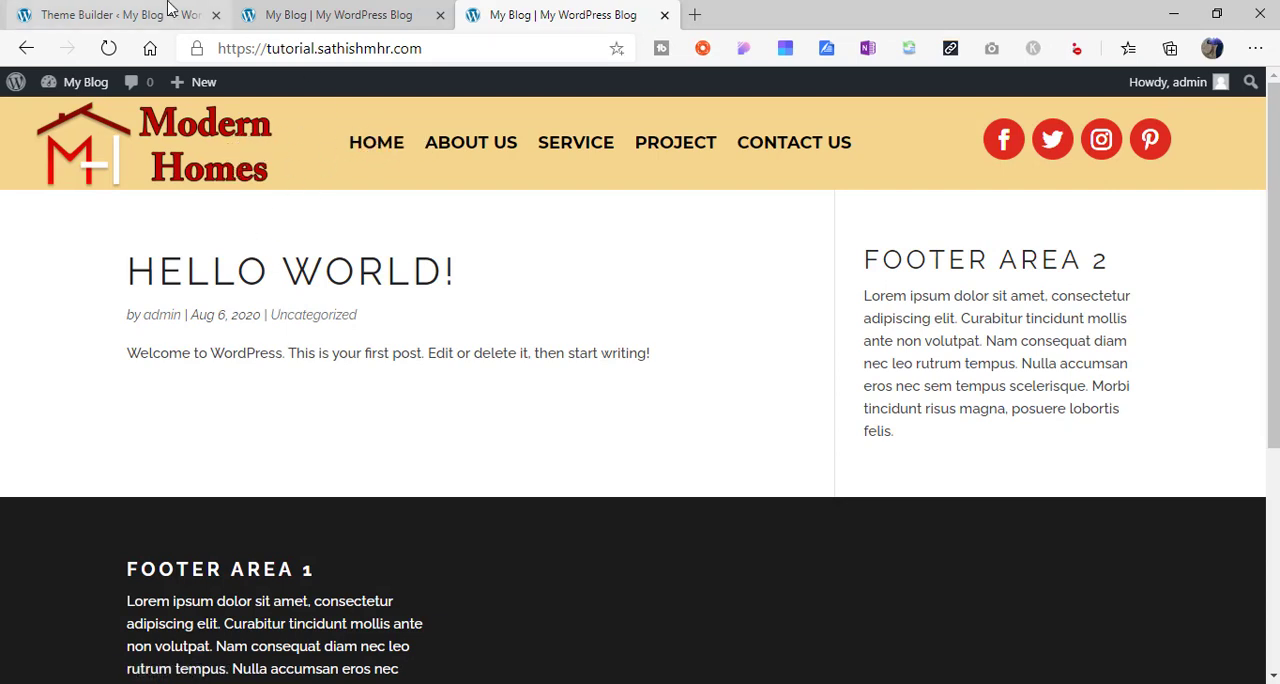
# - Return to the WordPress admin and open the Menus page, glancing at the reference site's menu
pyautogui.click(140, 13)
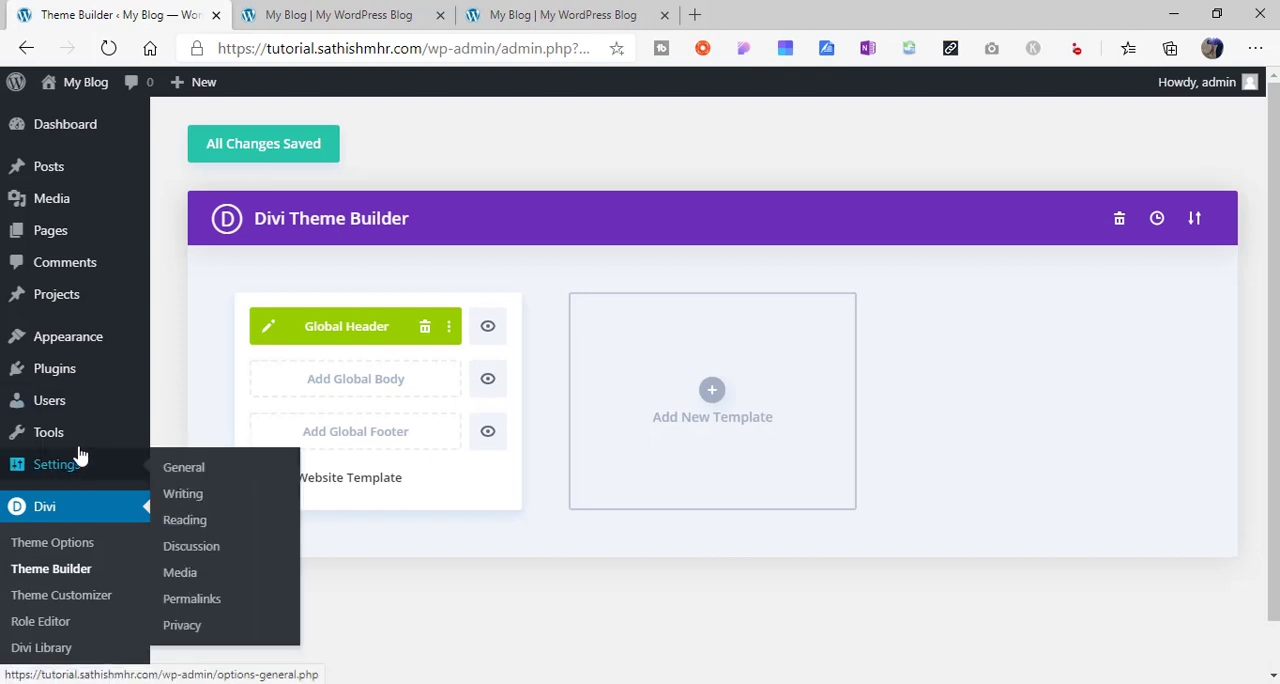
pyautogui.moveTo(80, 342)
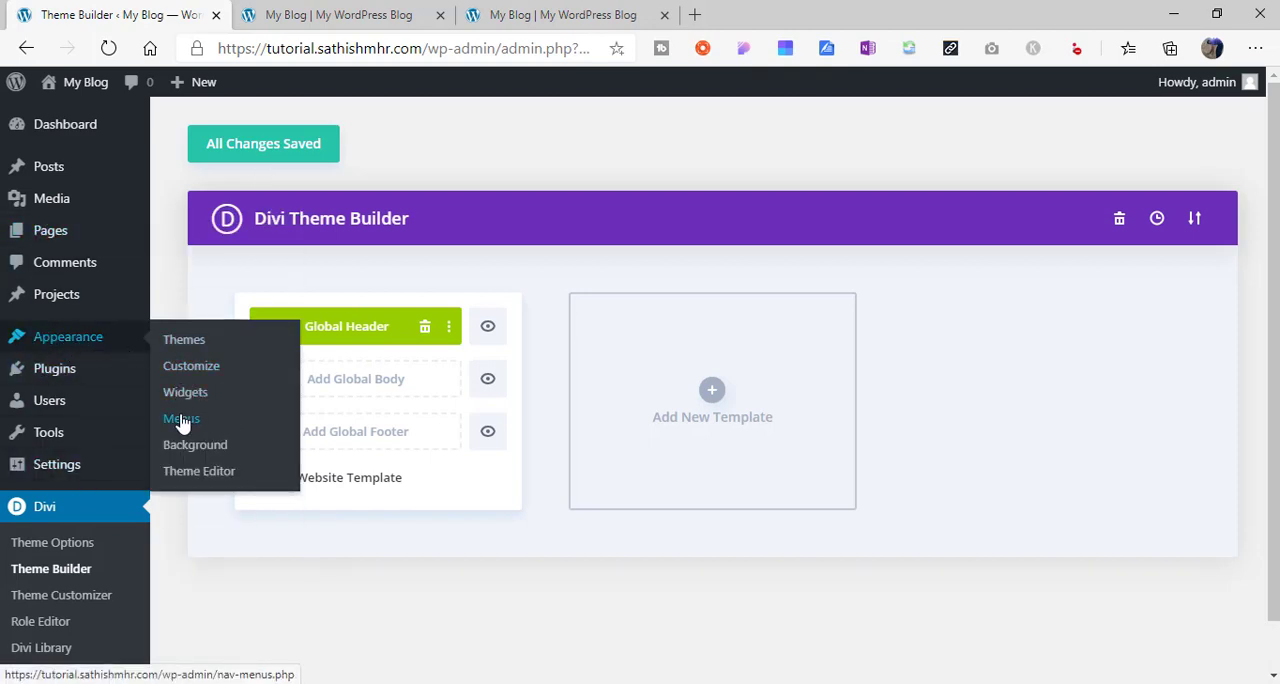
pyautogui.click(182, 420)
pyautogui.click(288, 12)
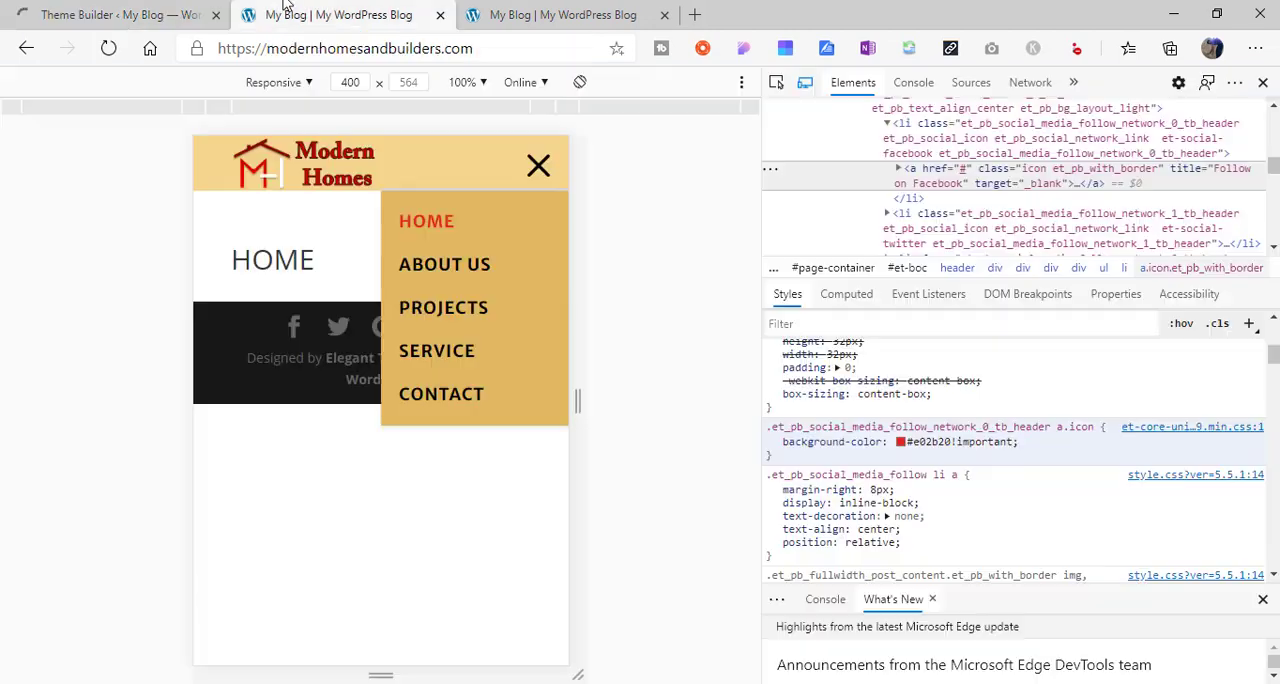
pyautogui.click(116, 13)
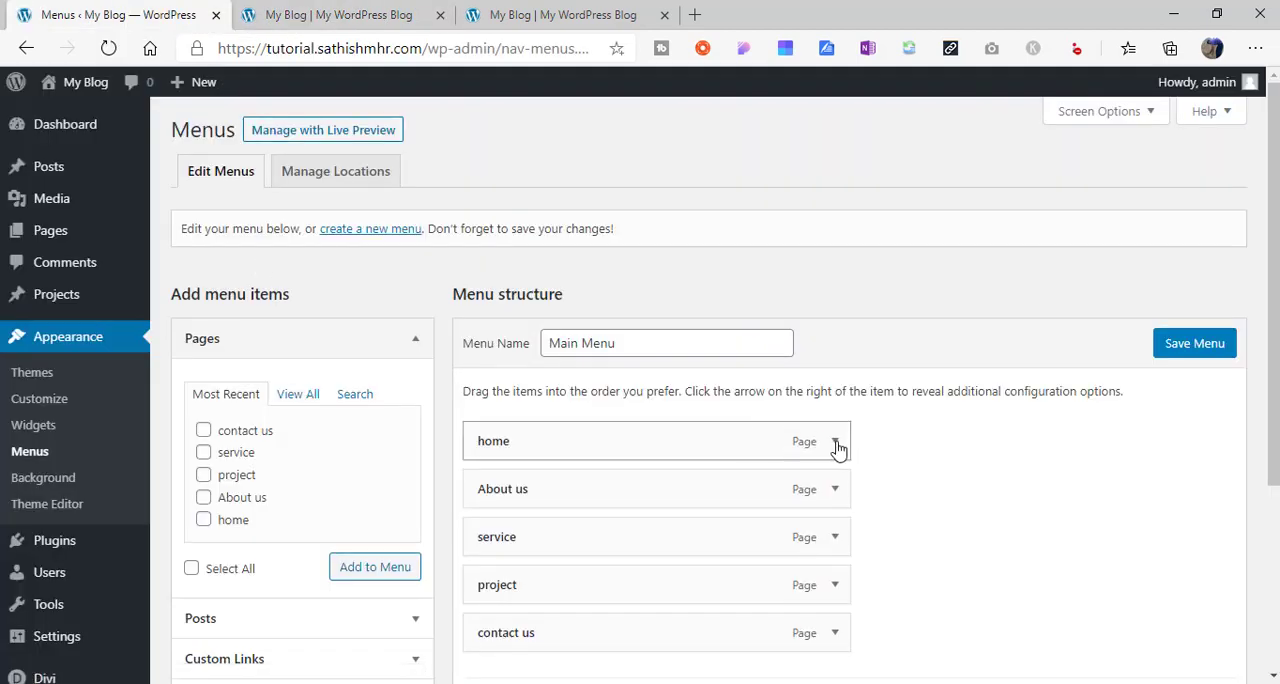
# - Remove the home page item from the Main Menu structure
pyautogui.click(836, 443)
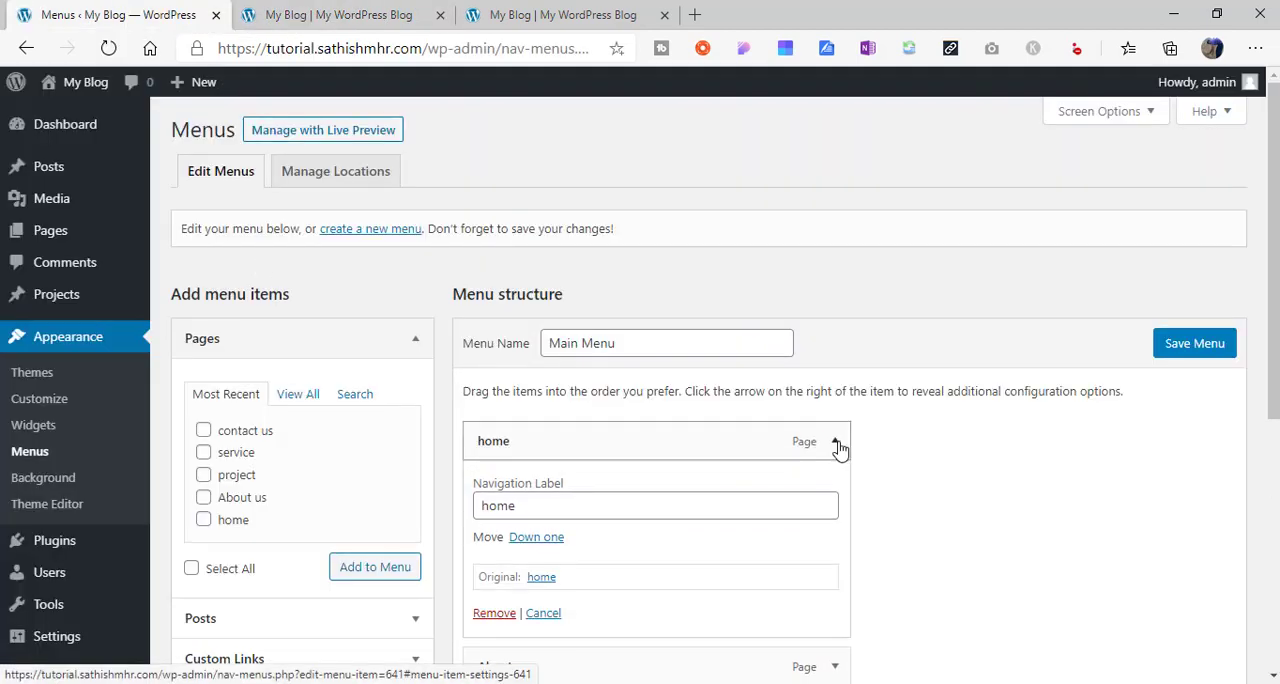
pyautogui.click(836, 443)
pyautogui.scroll(-2, 860, 435)
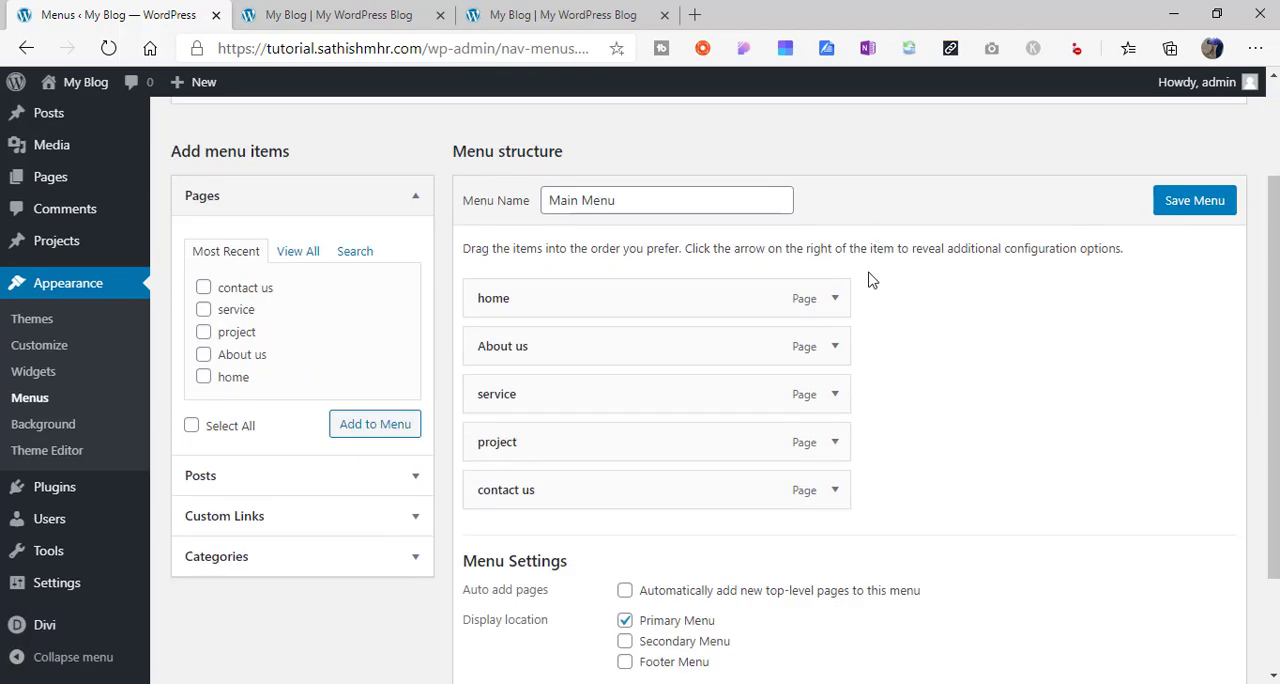
pyautogui.click(835, 298)
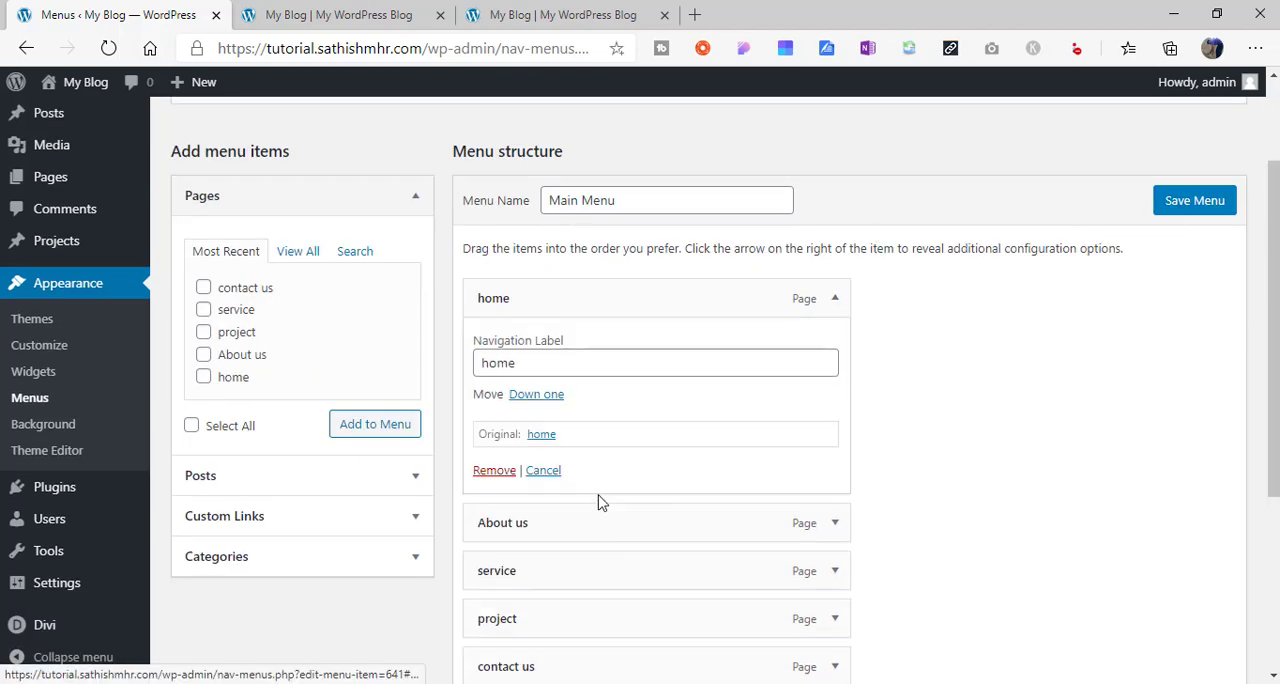
pyautogui.click(494, 470)
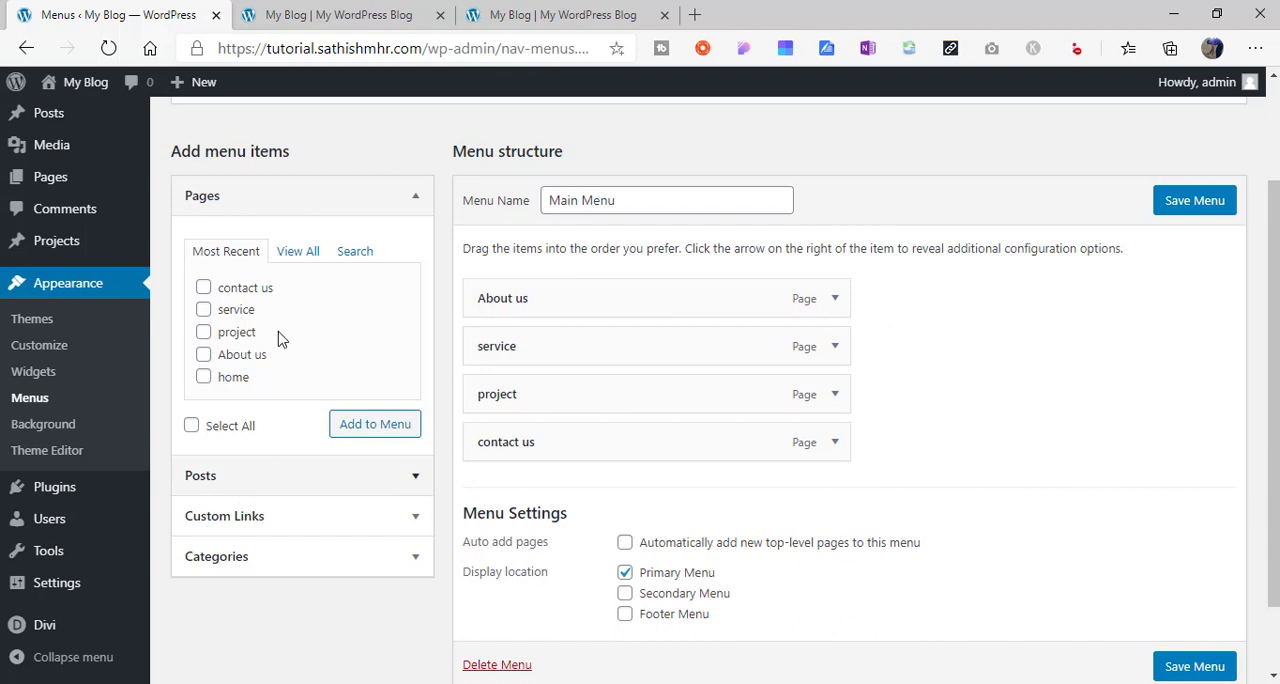
pyautogui.click(286, 520)
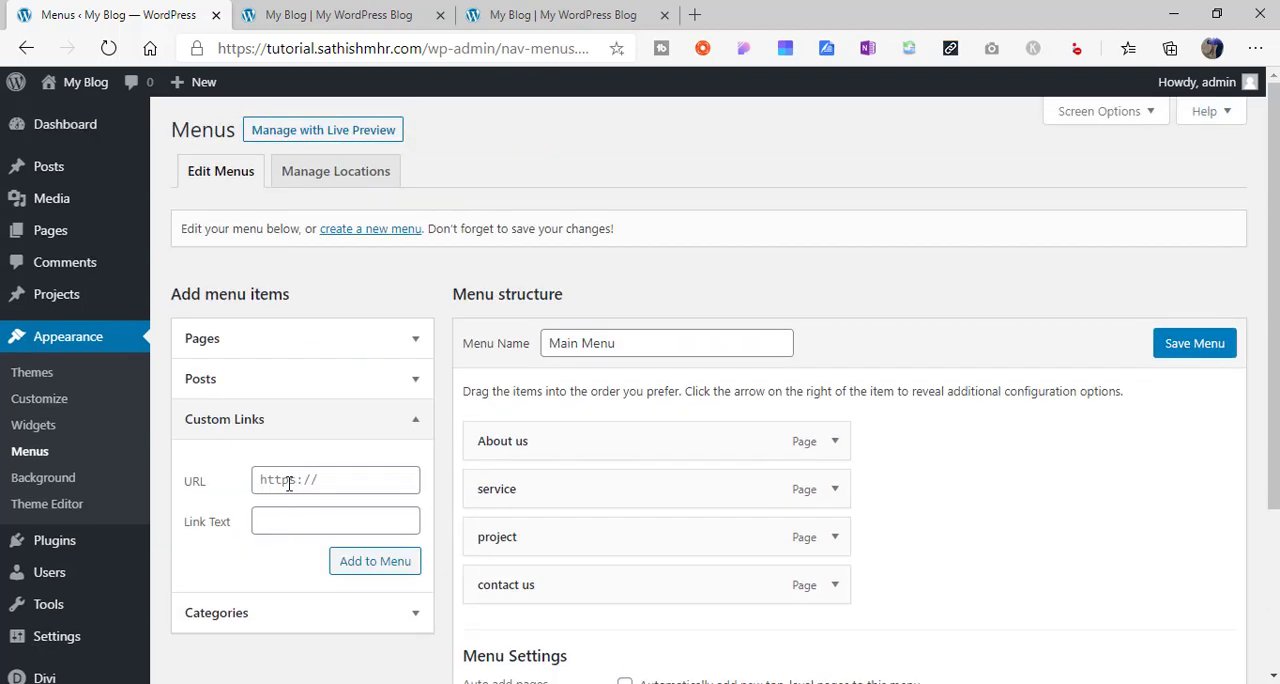
pyautogui.click(289, 483)
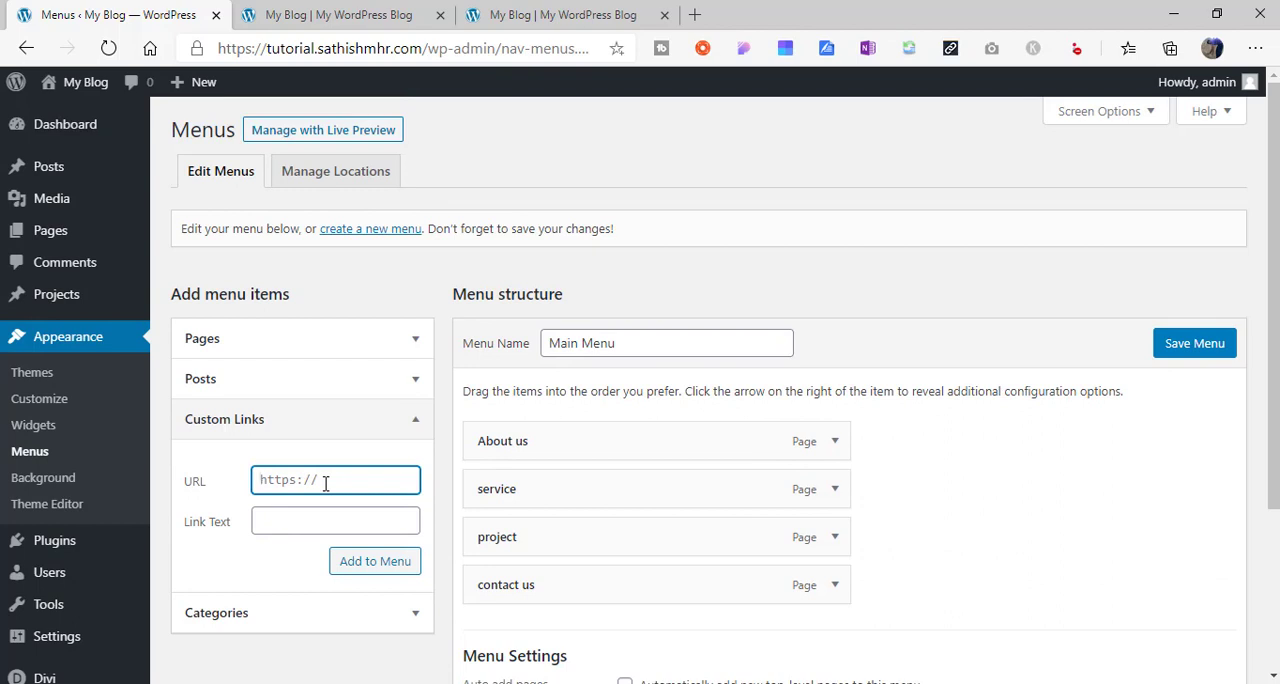
pyautogui.click(300, 525)
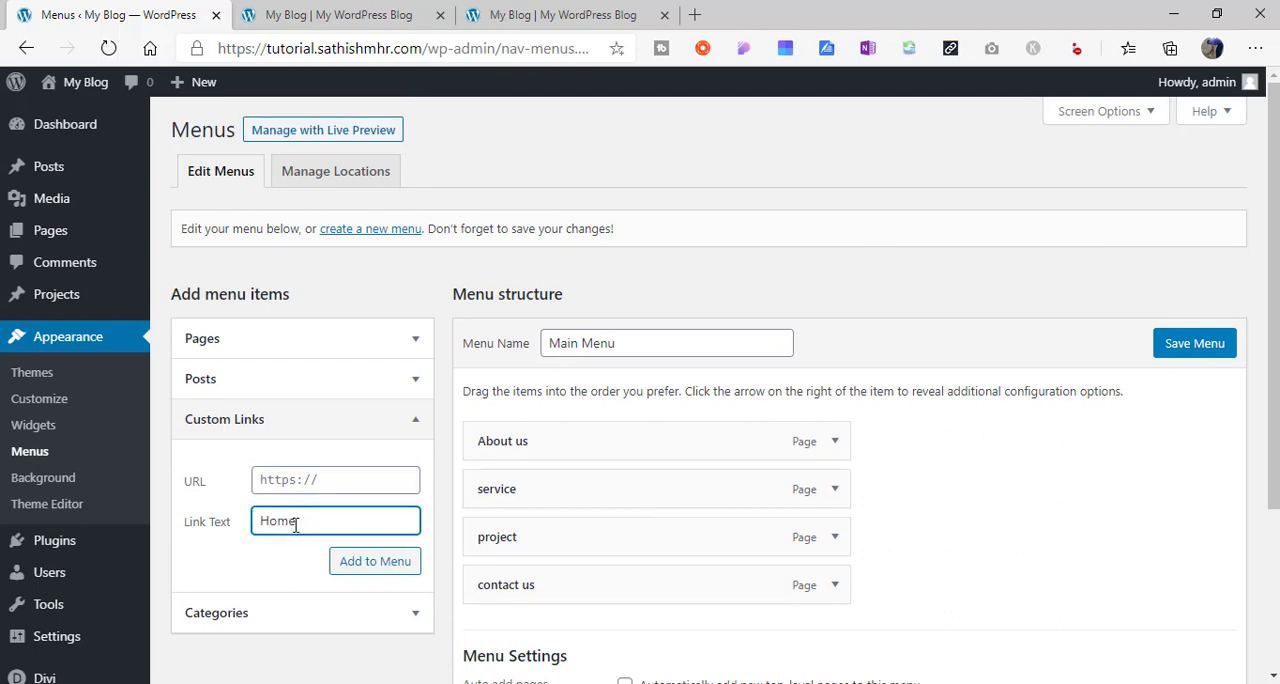
pyautogui.click(281, 483)
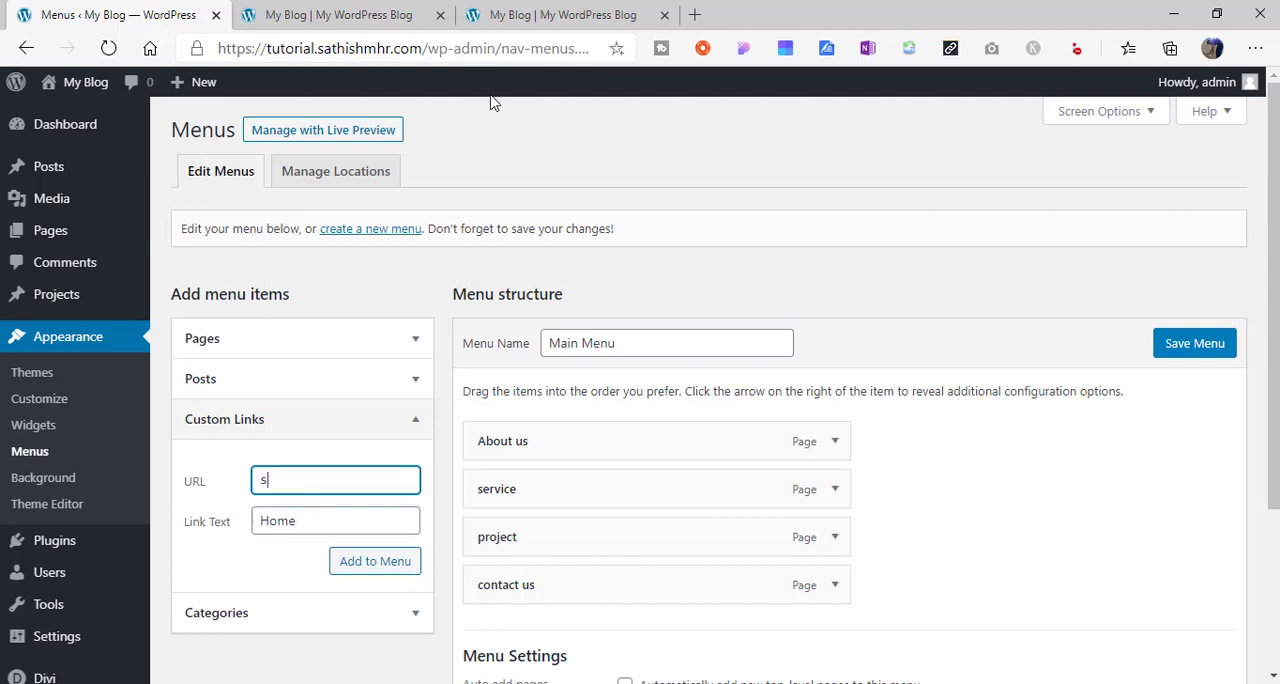
pyautogui.click(556, 15)
pyautogui.click(440, 47)
pyautogui.hotkey('ctrl', 'c')
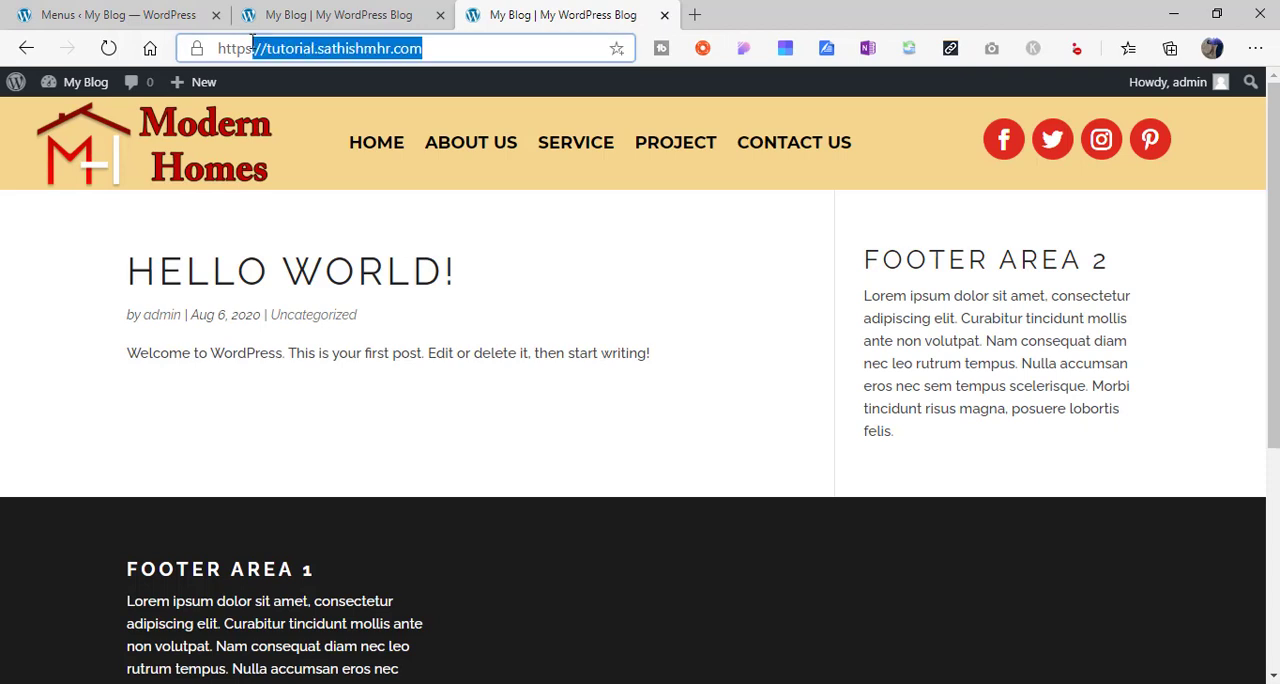
pyautogui.click(172, 8)
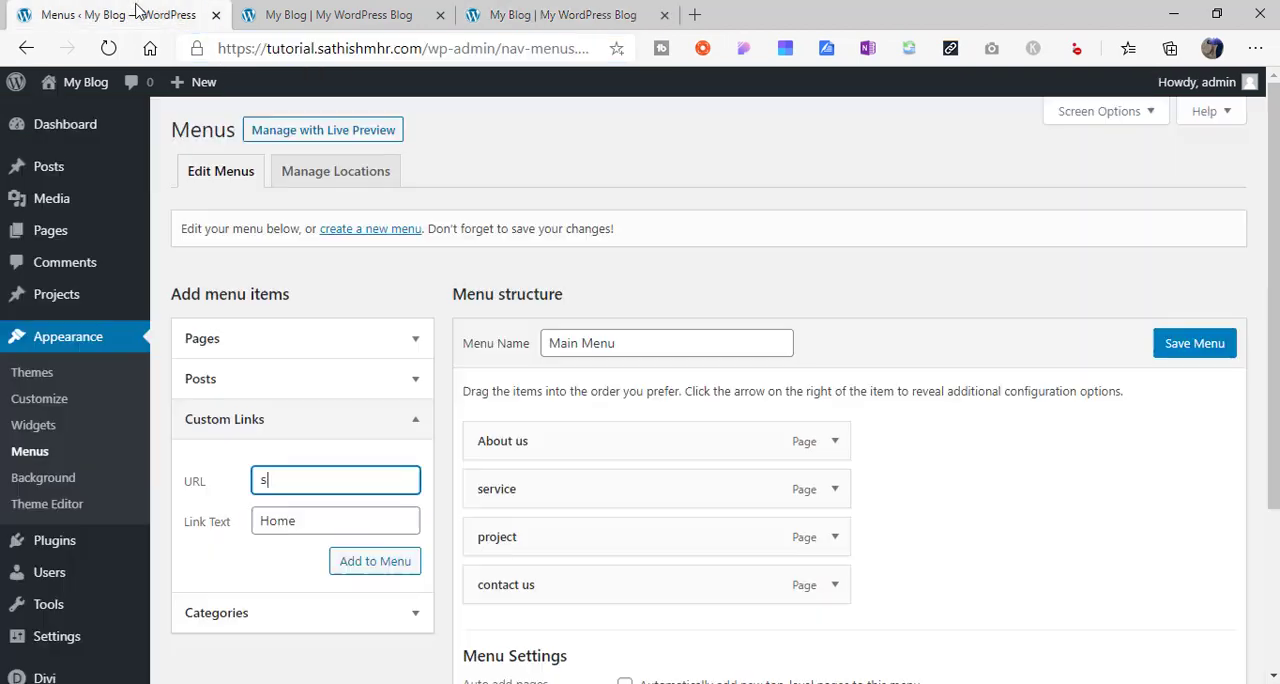
pyautogui.hotkey('ctrl', 'v')
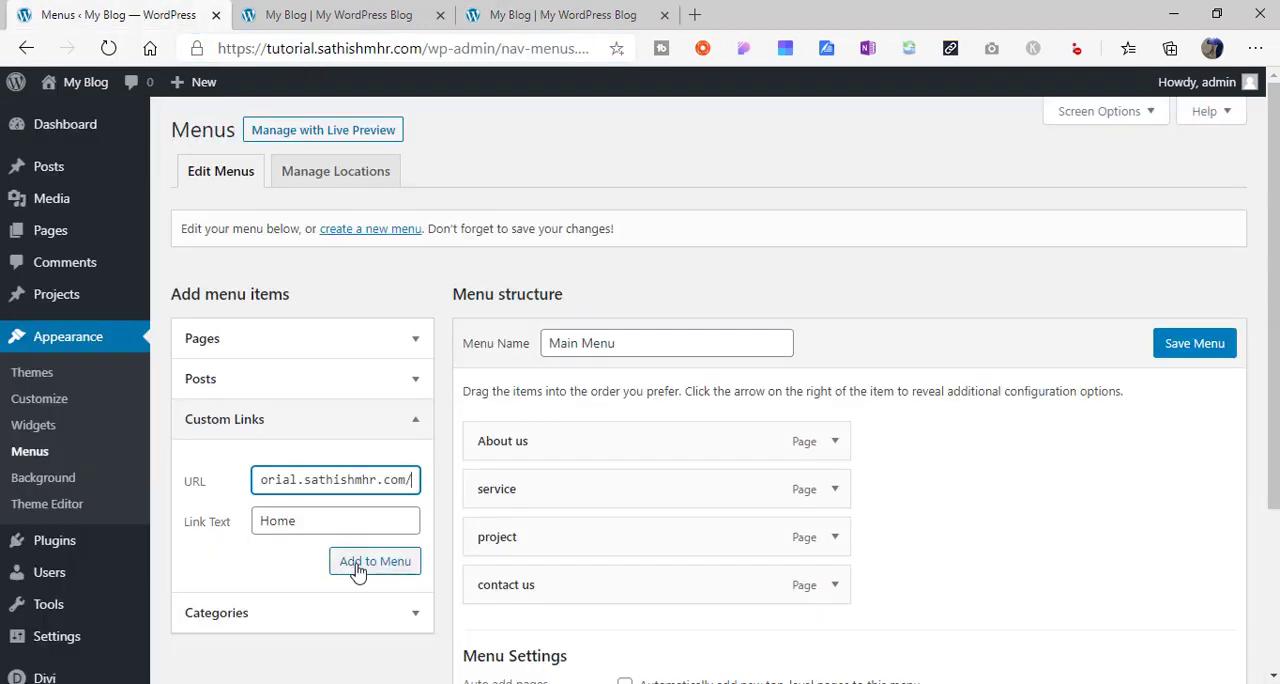
# - Add the Home custom link as the first item of the Main Menu and save the menu
pyautogui.click(378, 566)
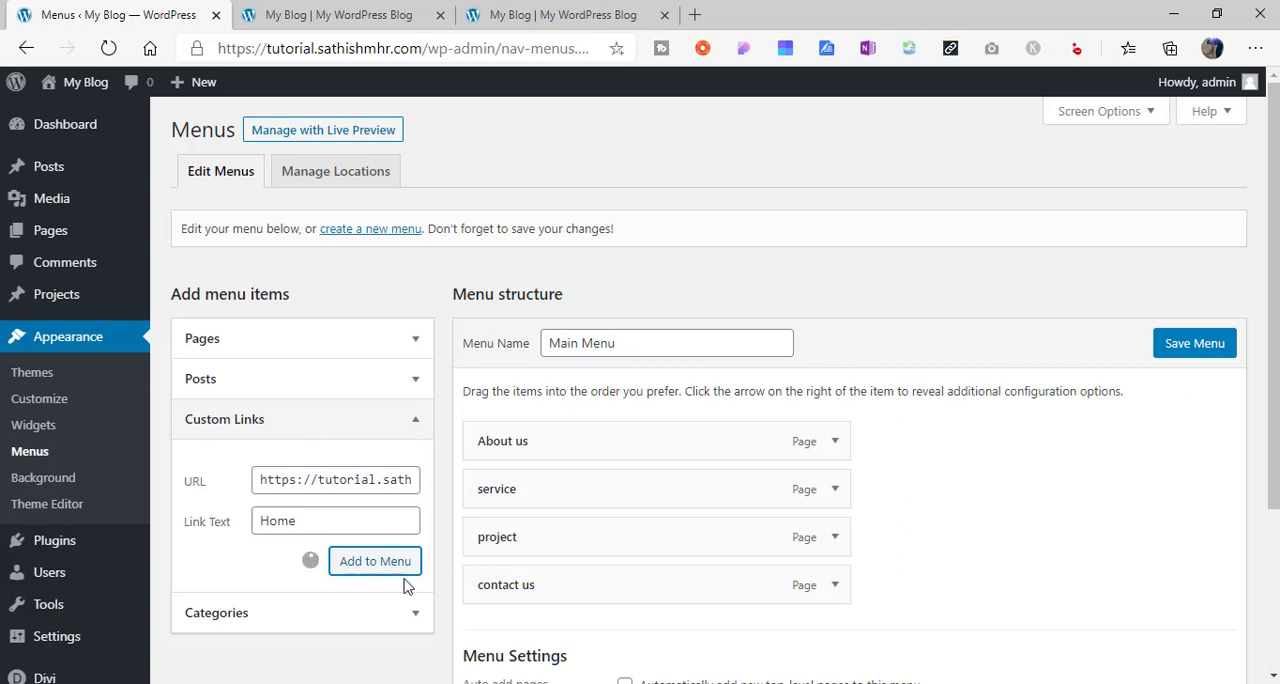
pyautogui.moveTo(551, 629); pyautogui.dragTo(545, 436)
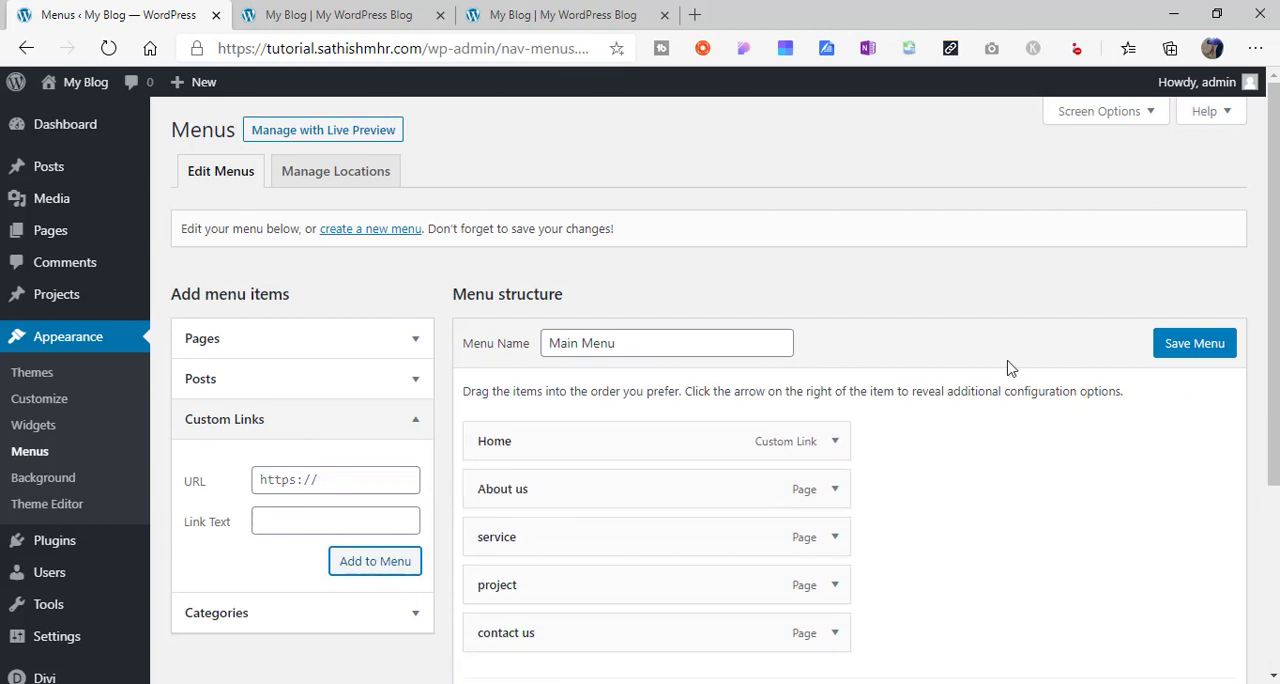
pyautogui.click(1195, 345)
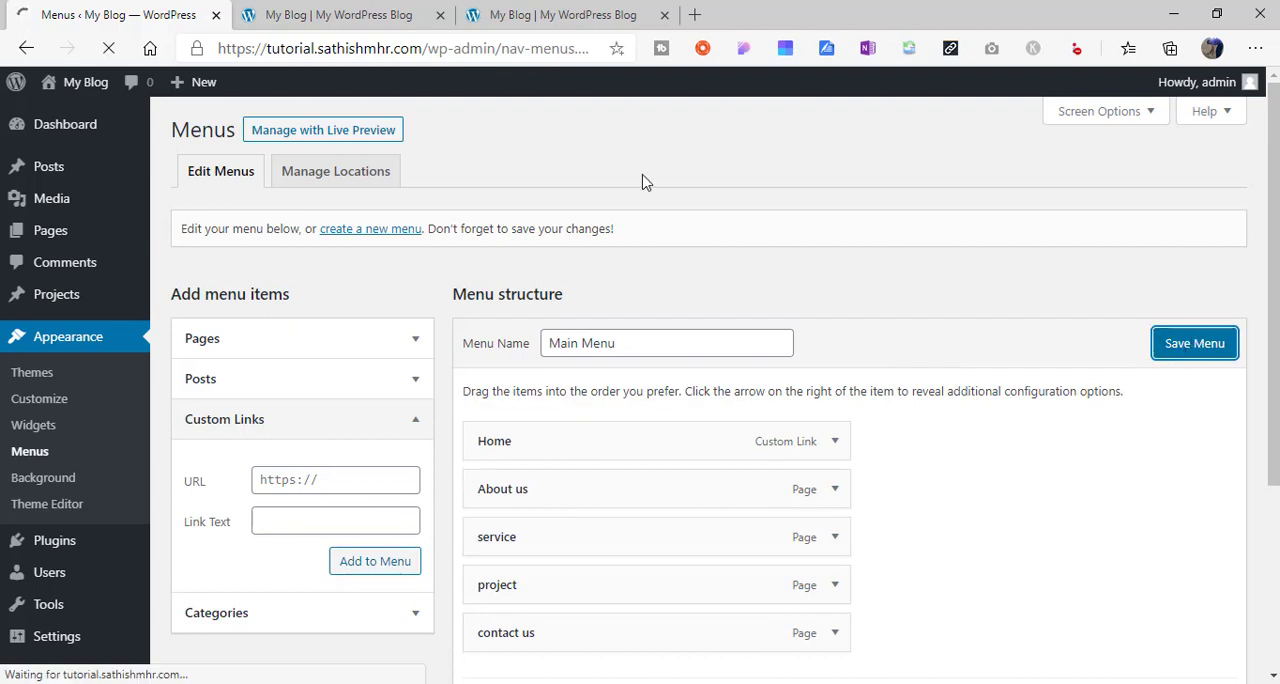
# - Reload the live site and check the header menu's HOME, ABOUT US and SERVICE links
pyautogui.click(550, 15)
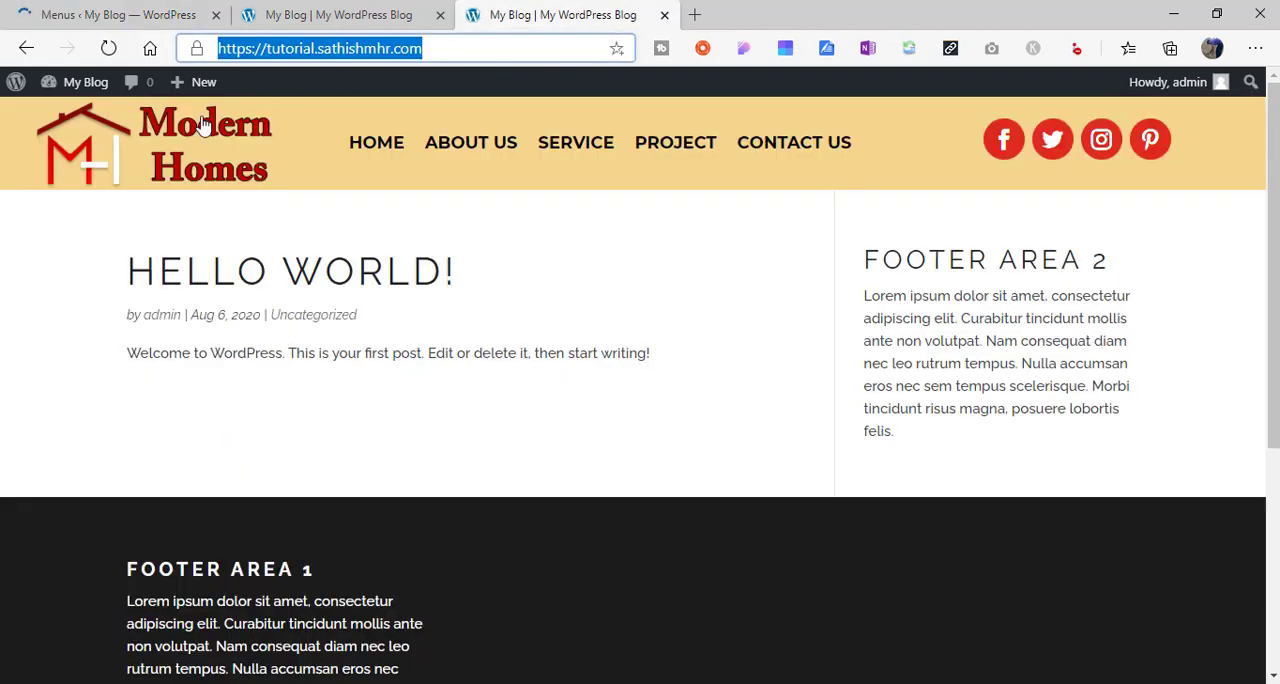
pyautogui.click(108, 48)
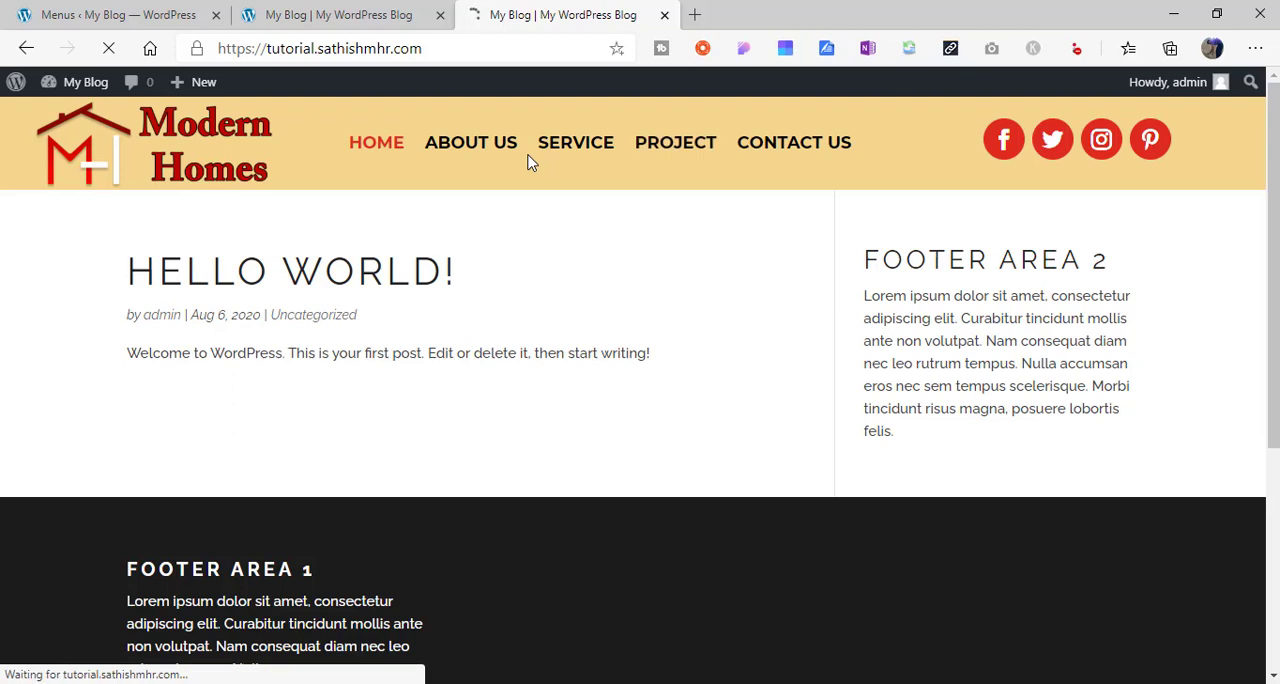
pyautogui.click(373, 146)
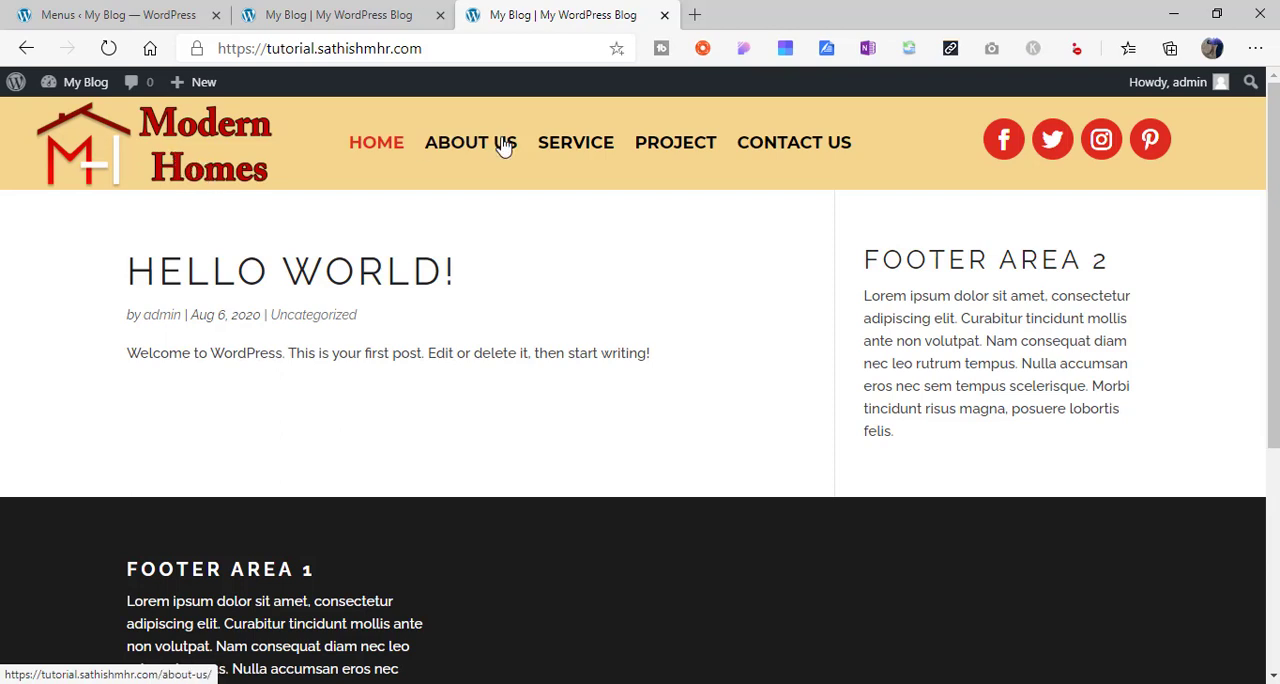
pyautogui.click(588, 146)
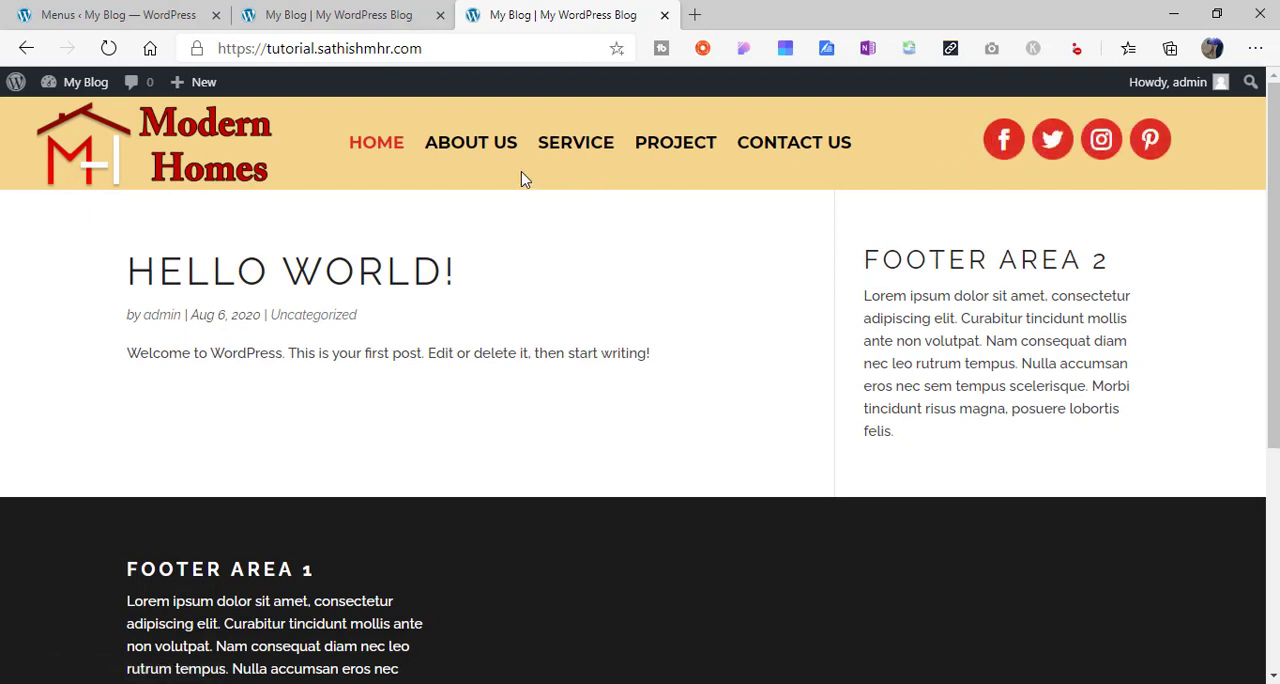
# - Inspect the live site's header in a 400 px wide responsive view and compare it with the reference site's mobile menu
pyautogui.rightClick(918, 153)
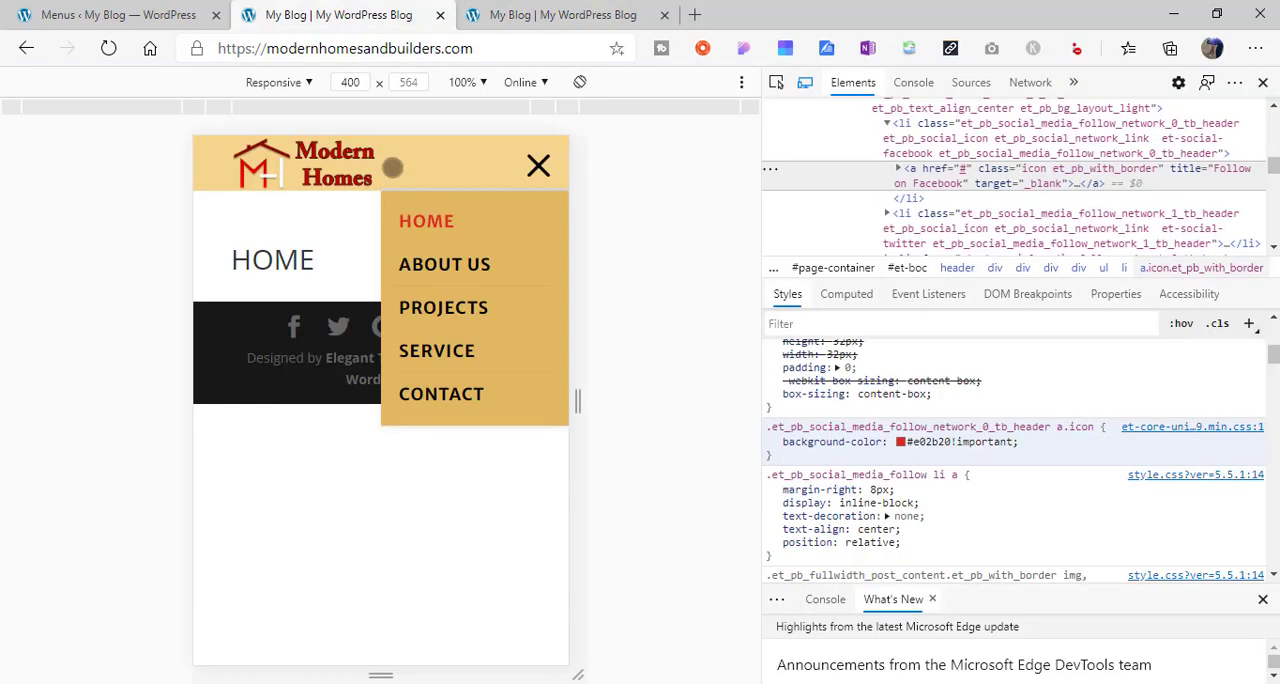
pyautogui.click(534, 12)
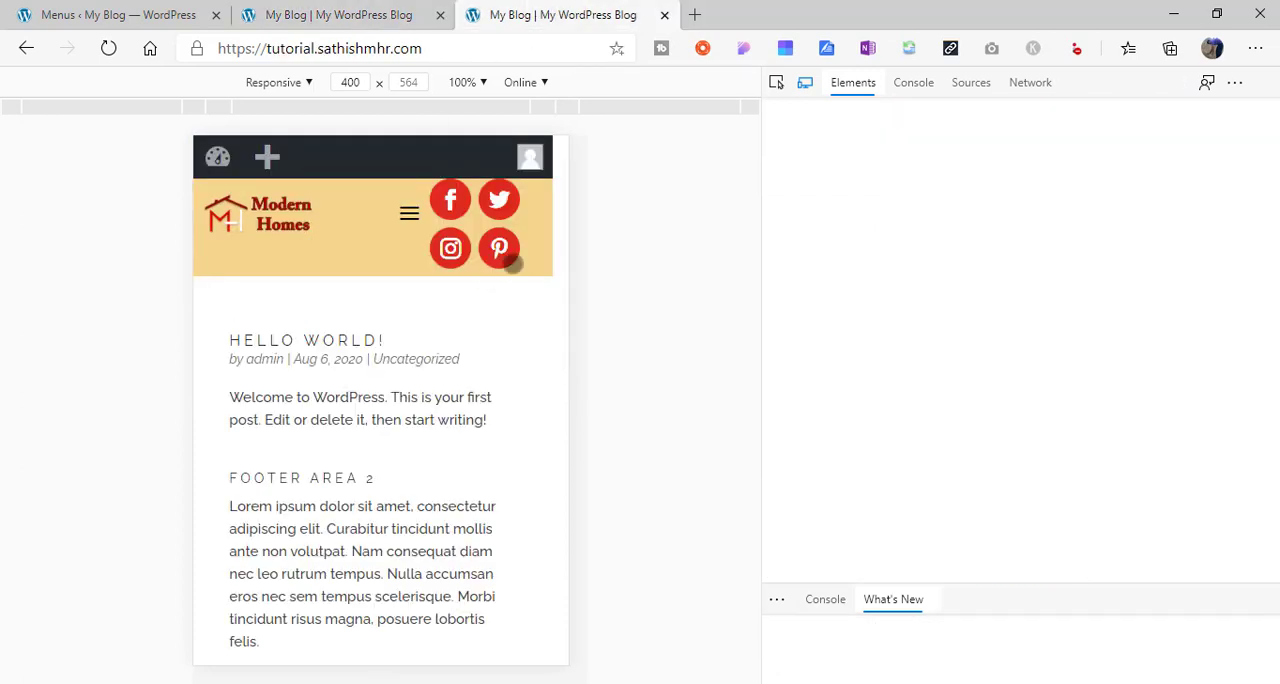